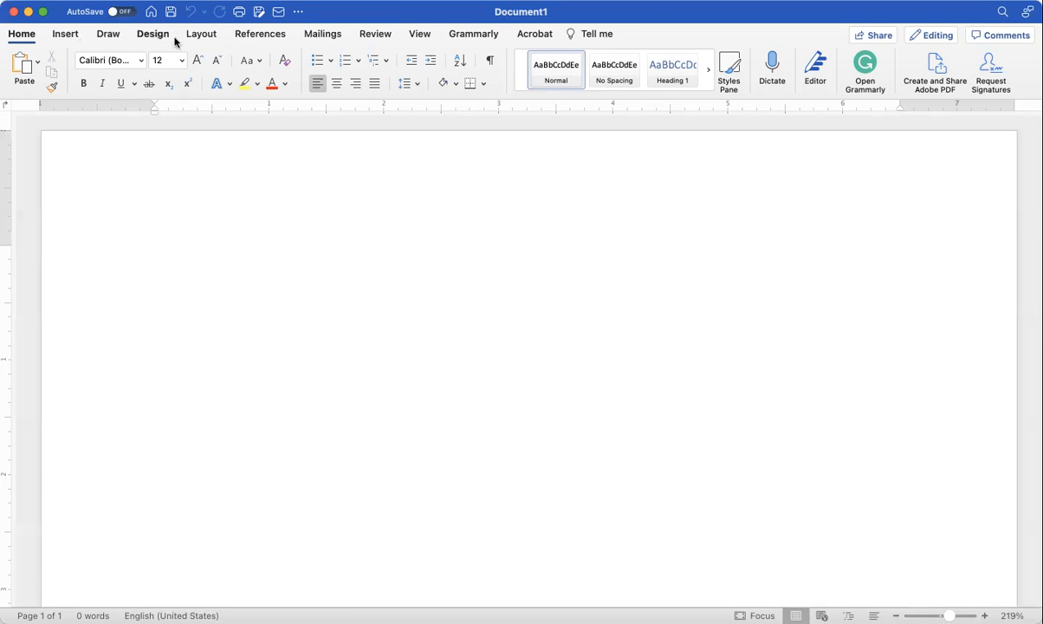
Step: Confirm single line spacing with 0 pt before and after in Line Spacing Options
{"action": "left_click", "coordinate": [415, 87]}
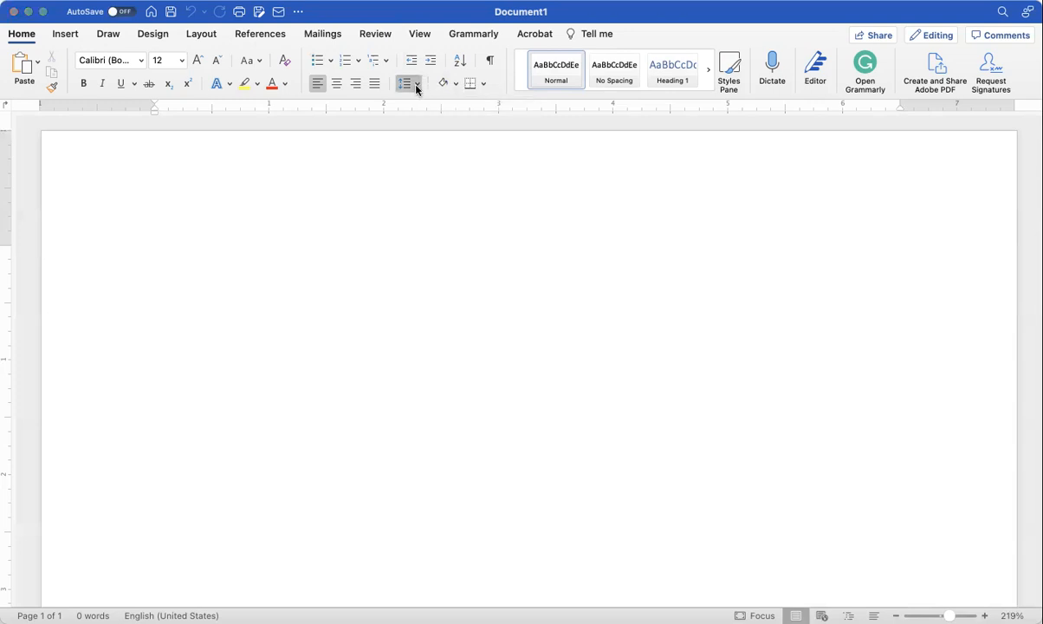
{"action": "left_click", "coordinate": [442, 208]}
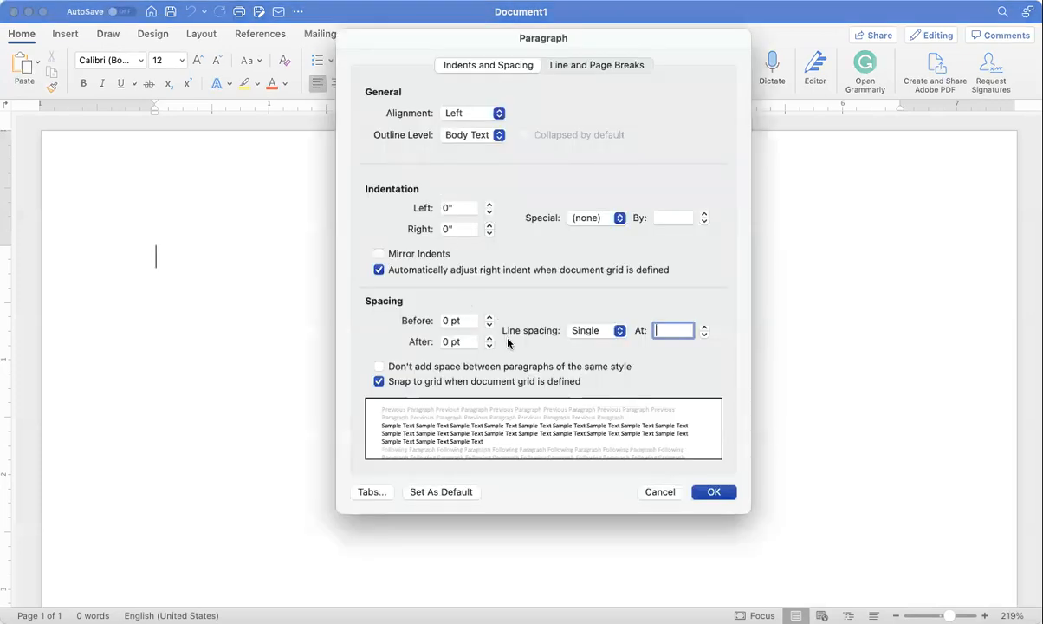
{"action": "left_click", "coordinate": [710, 495]}
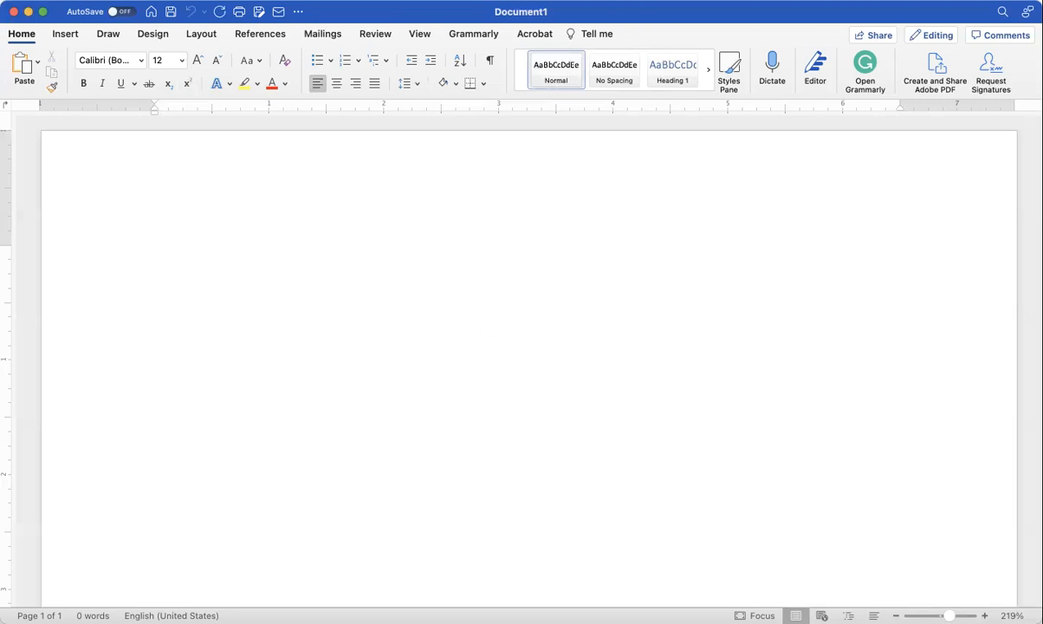
Step: Insert a blank header and centre its [Type here] placeholder text
{"action": "left_click", "coordinate": [66, 33]}
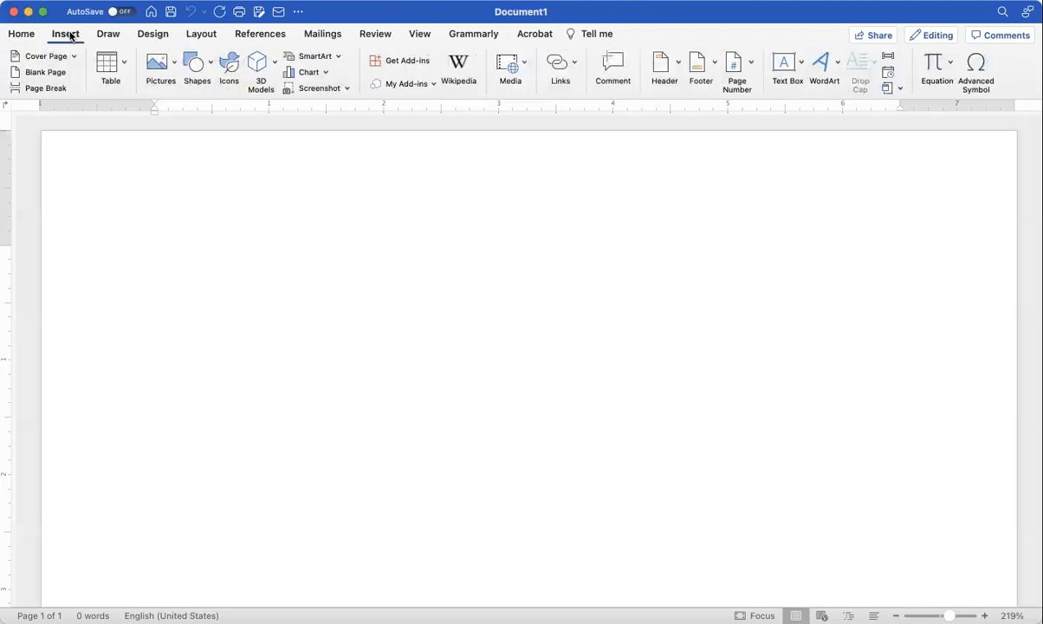
{"action": "left_click", "coordinate": [678, 72]}
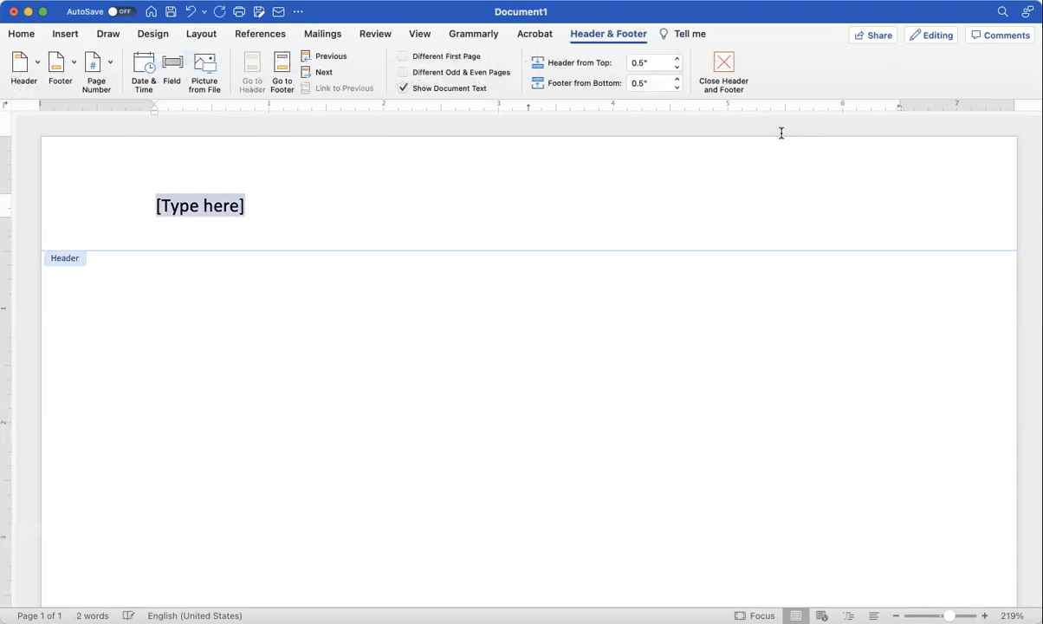
{"action": "triple_click", "coordinate": [196, 208]}
{"action": "left_click", "coordinate": [22, 35]}
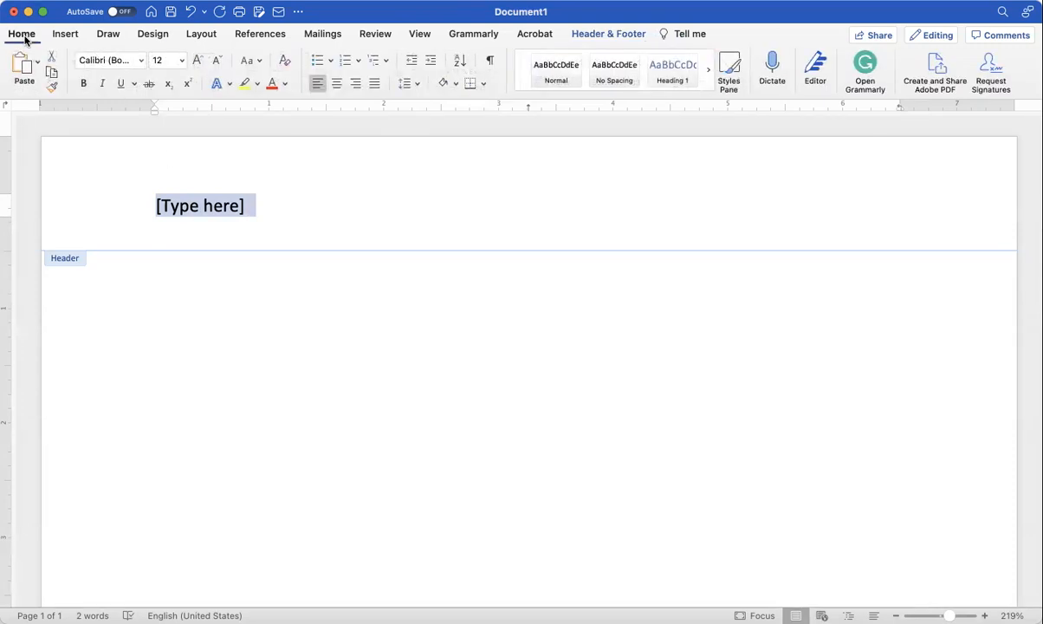
{"action": "left_click", "coordinate": [336, 83]}
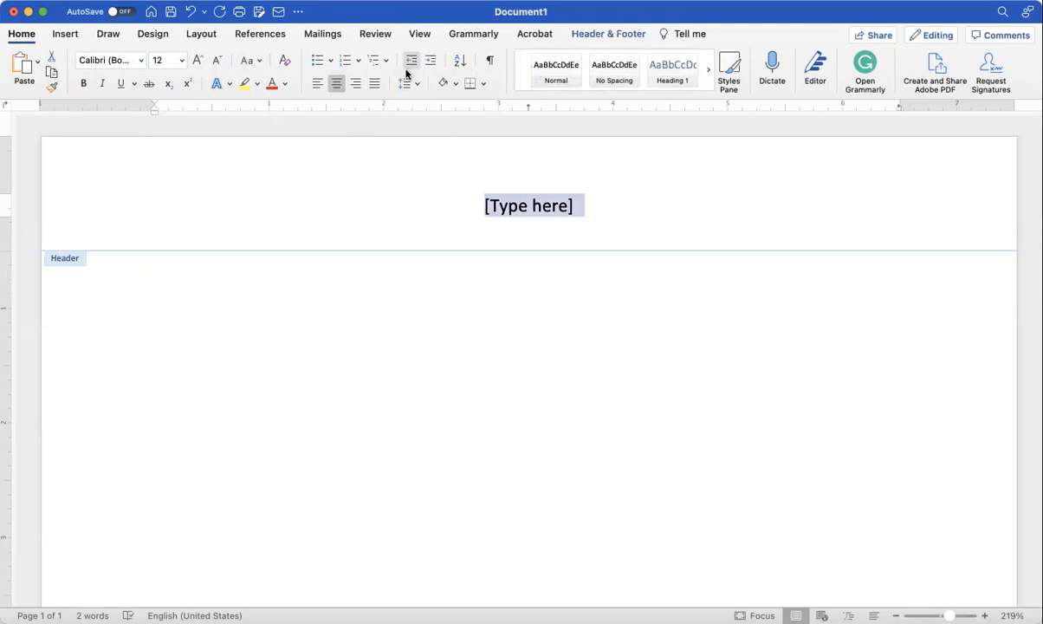
{"action": "left_click", "coordinate": [517, 208]}
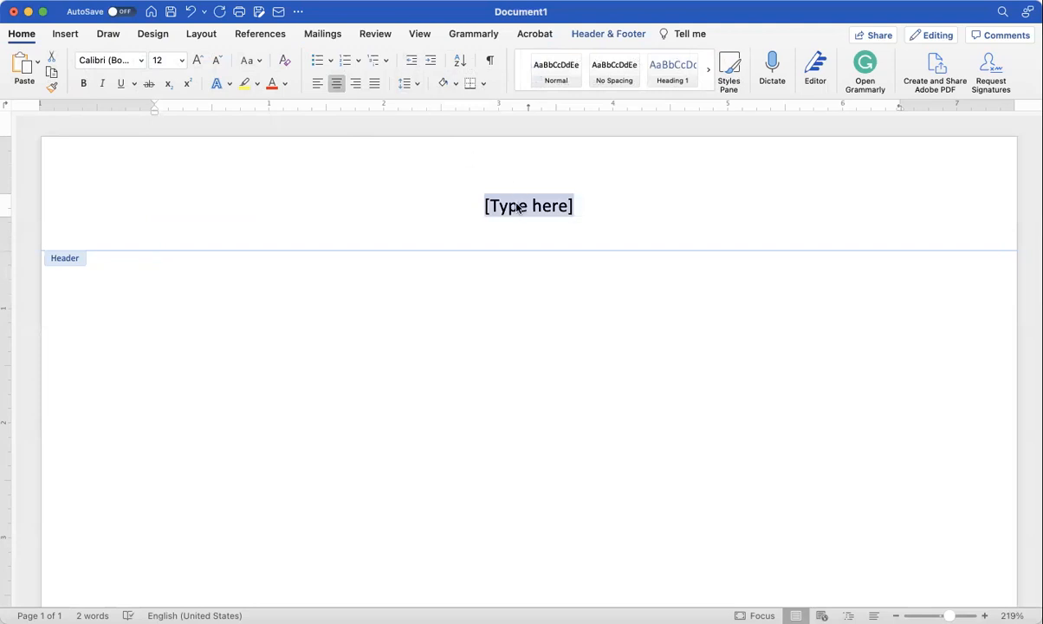
Step: Type the applicant's name, street address and city/state/ZIP on separate header lines
{"action": "type", "text": "Jane Doe"}
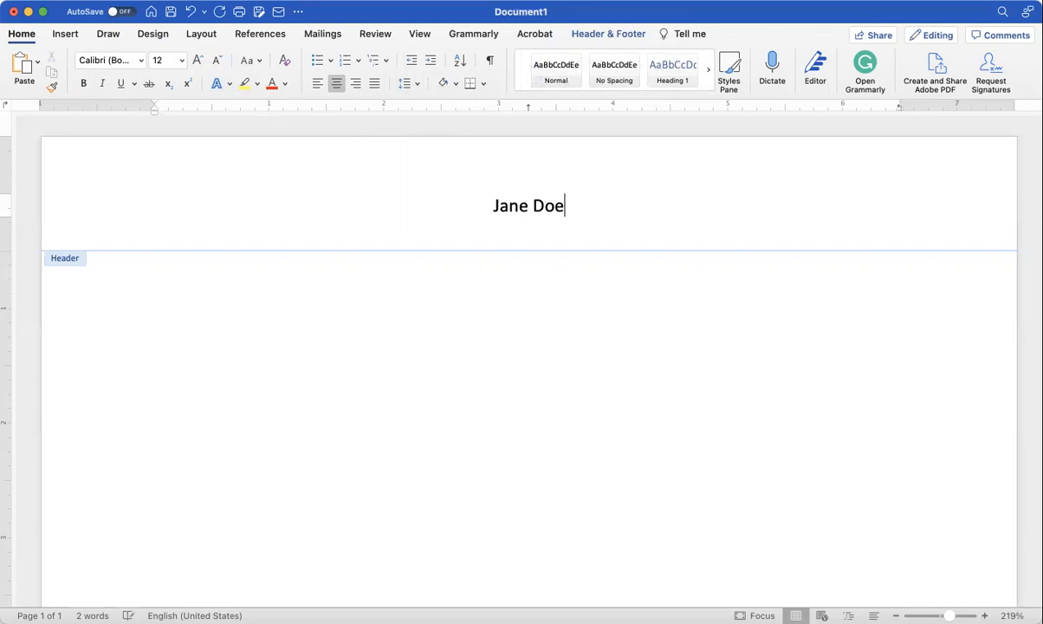
{"action": "key", "text": "Return"}
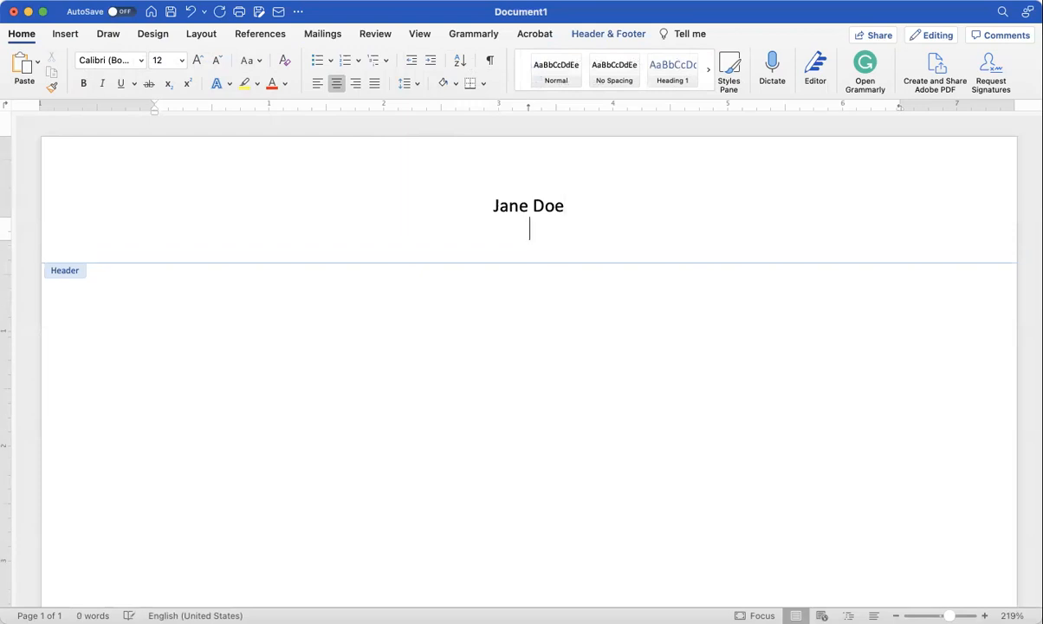
{"action": "type", "text": "123 Elm S"}
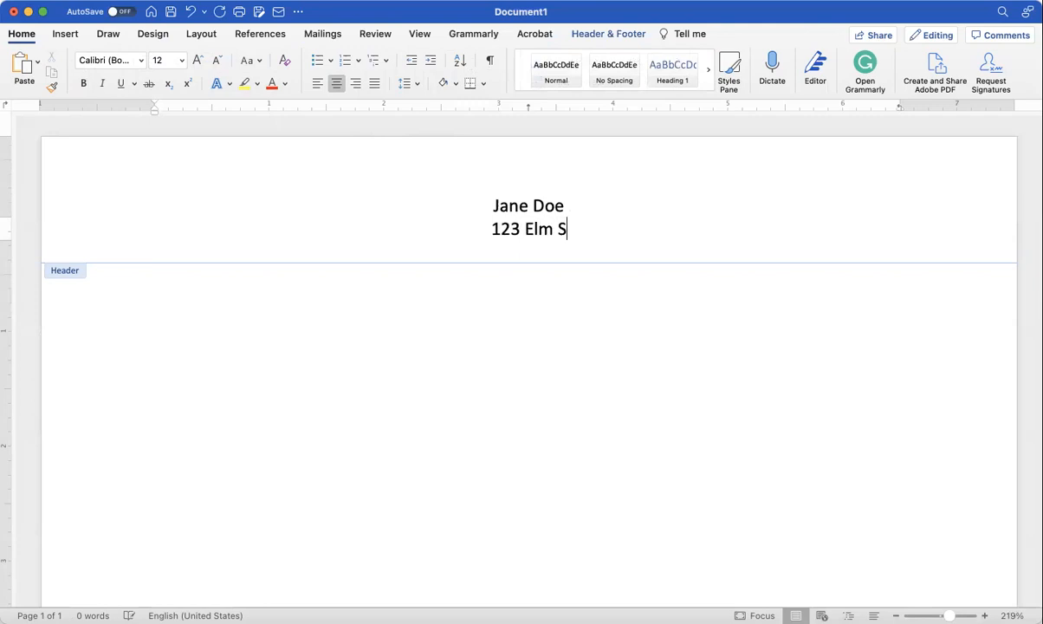
{"action": "type", "text": "t."}
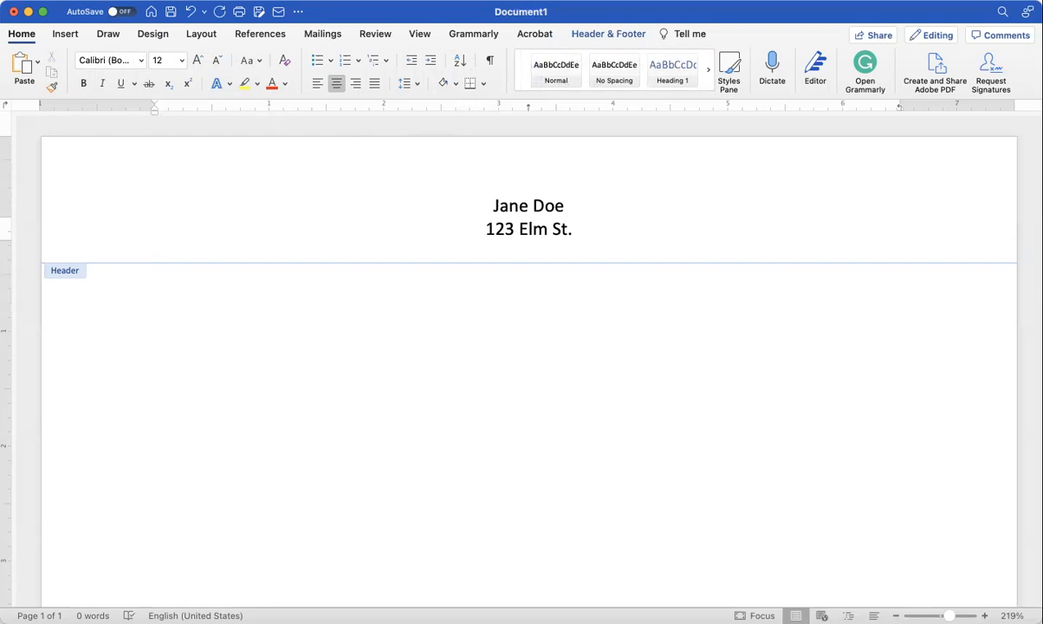
{"action": "key", "text": "Return"}
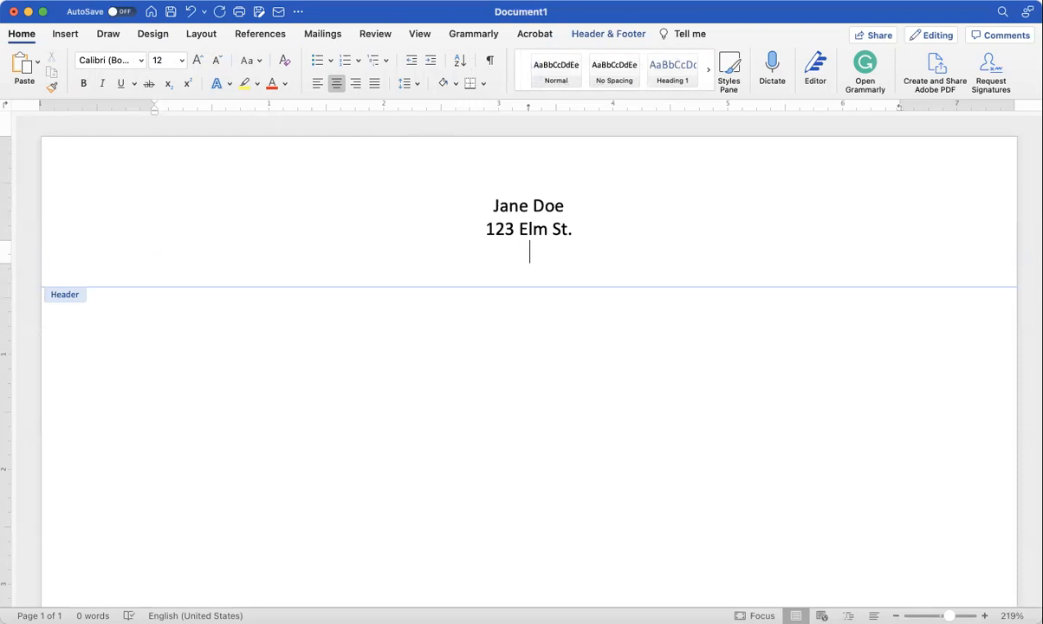
{"action": "type", "text": "Orlando"}
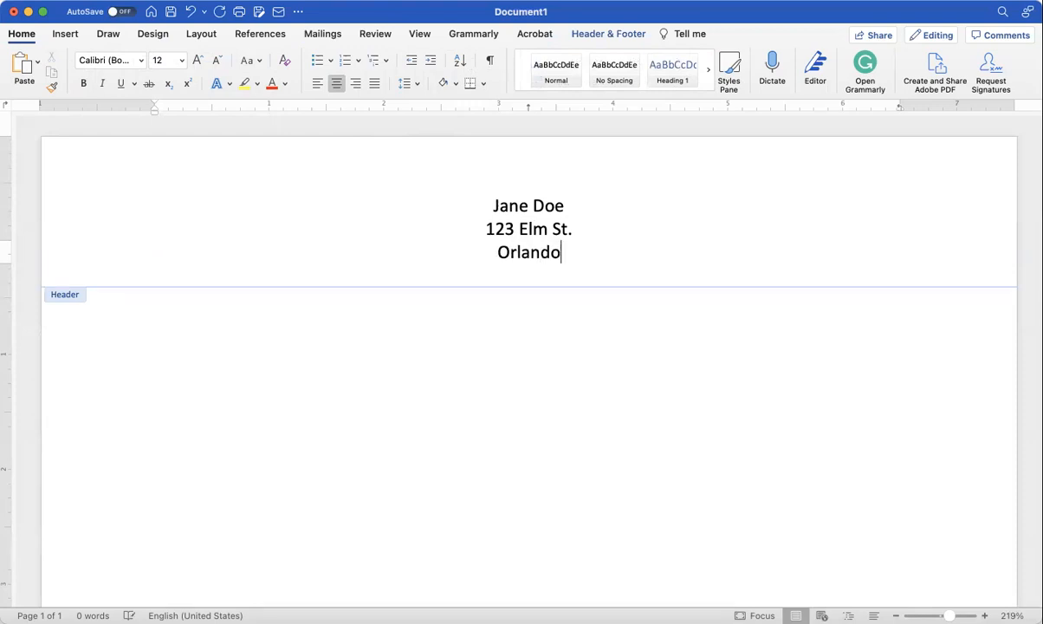
{"action": "type", "text": ", FL"}
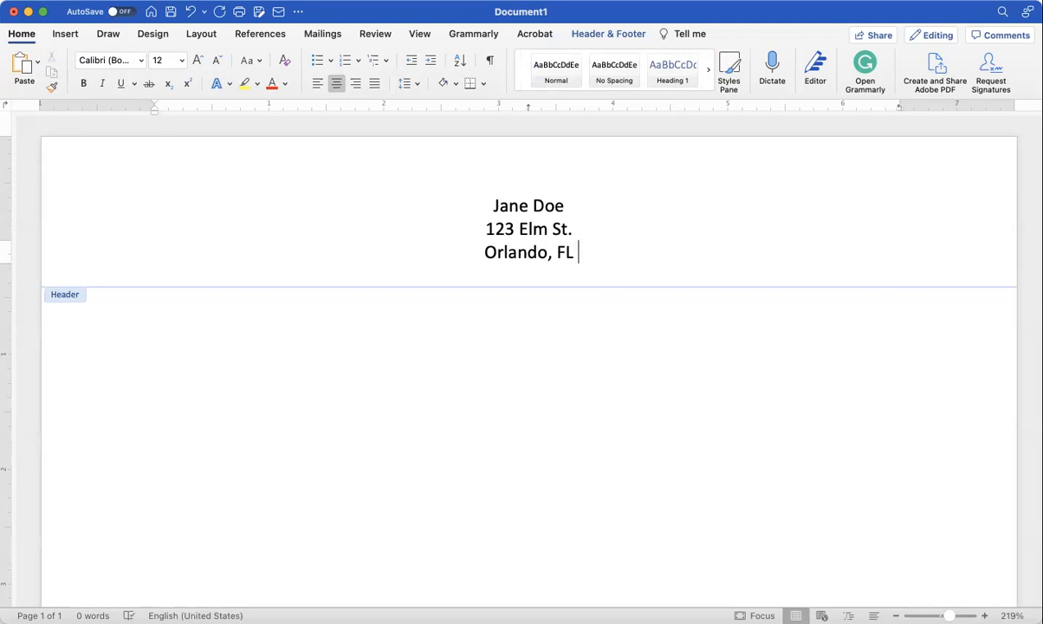
{"action": "type", "text": " 32825"}
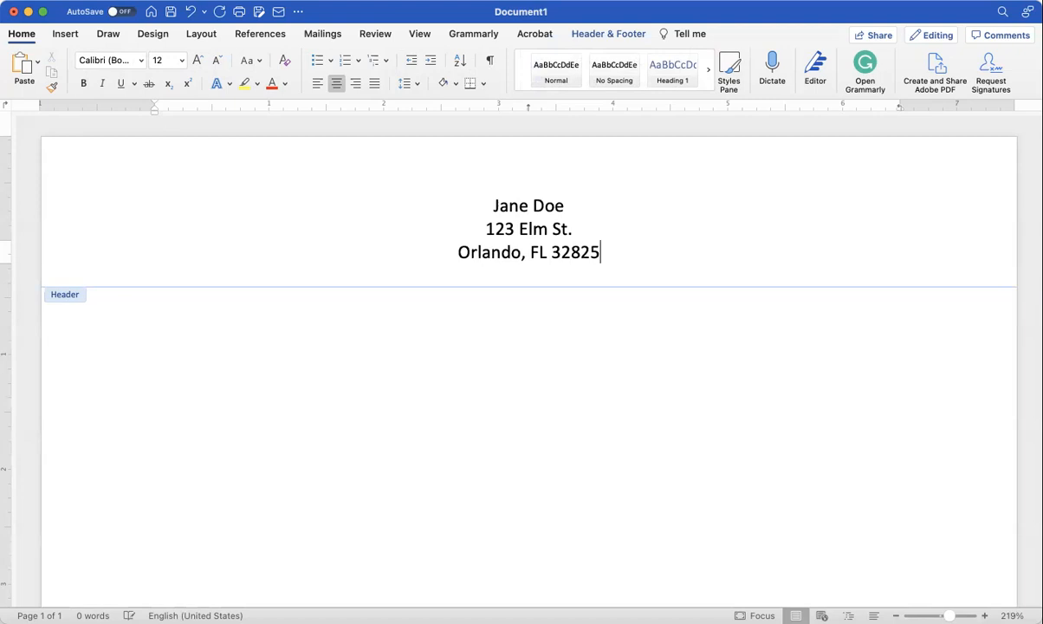
Step: Add the applicant's e-mail address on its own header line, fixing the username typo
{"action": "key", "text": "Return"}
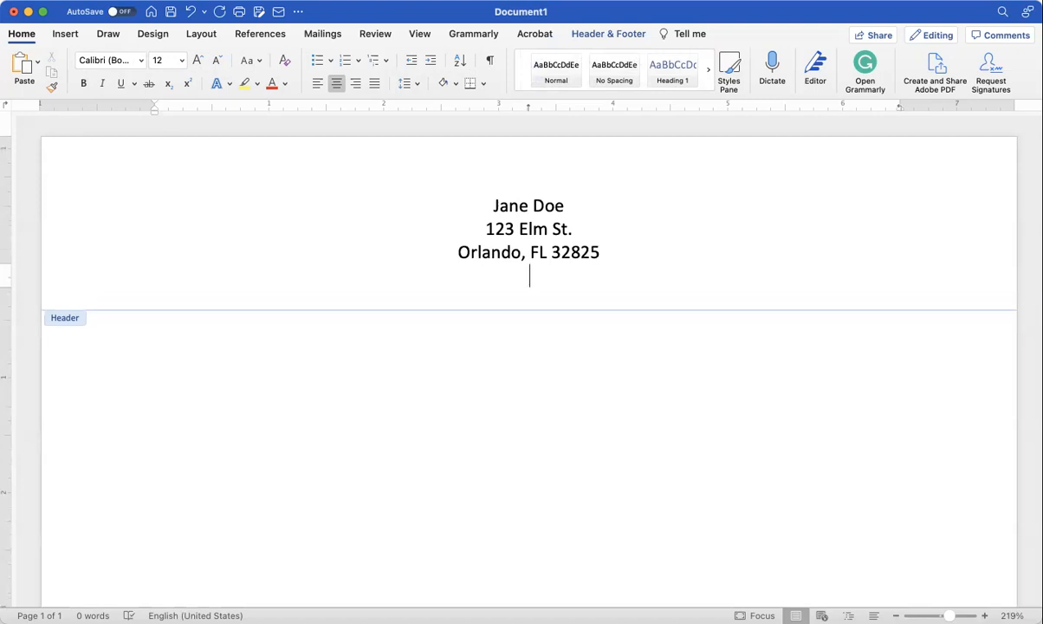
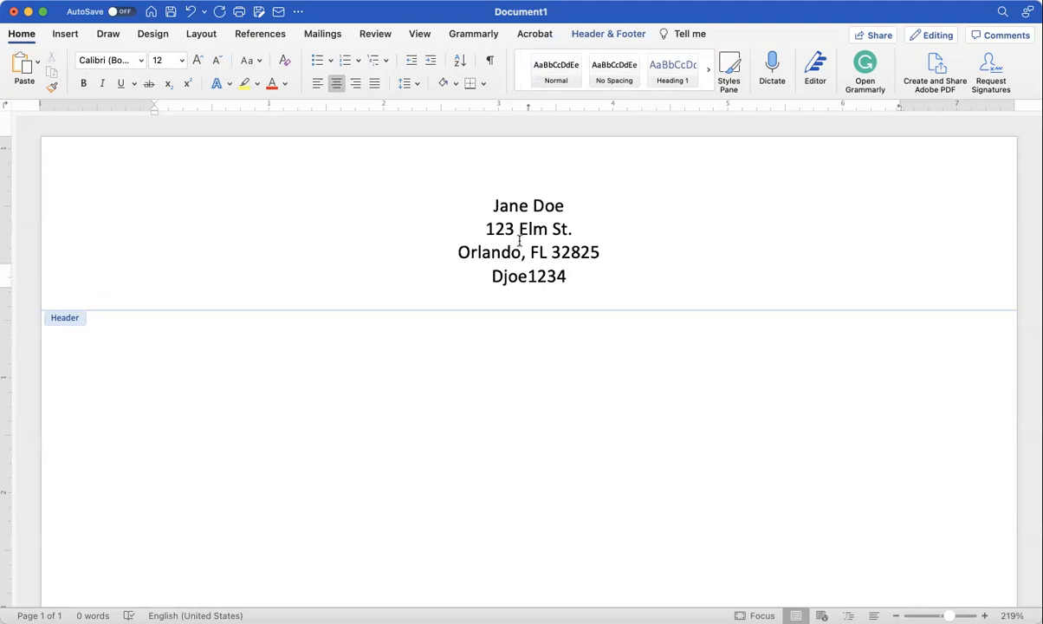
{"action": "left_click_drag", "start_coordinate": [526, 277], "coordinate": [492, 277]}
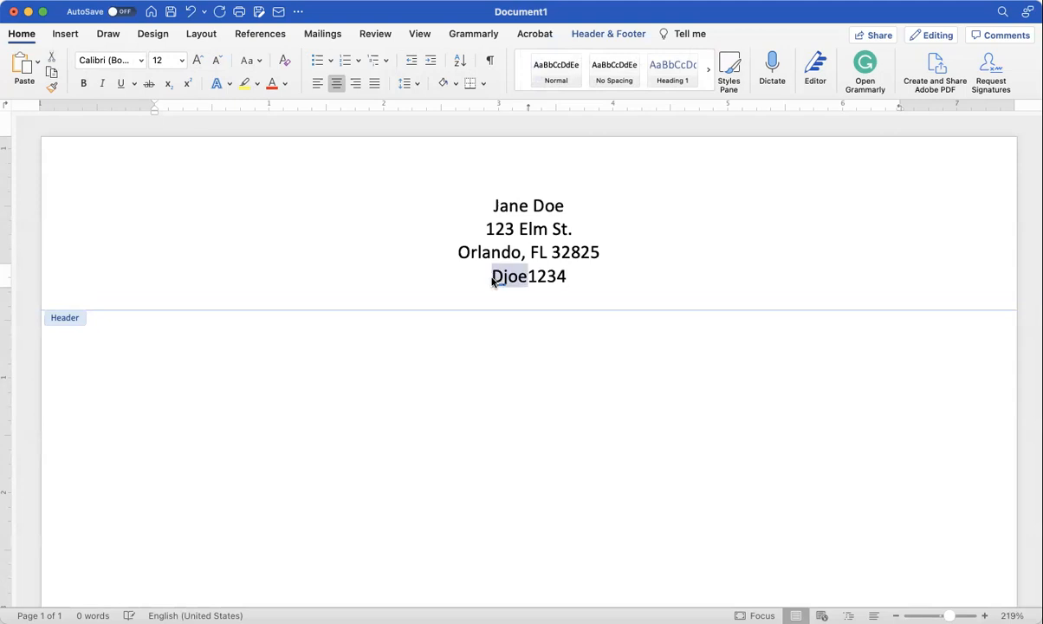
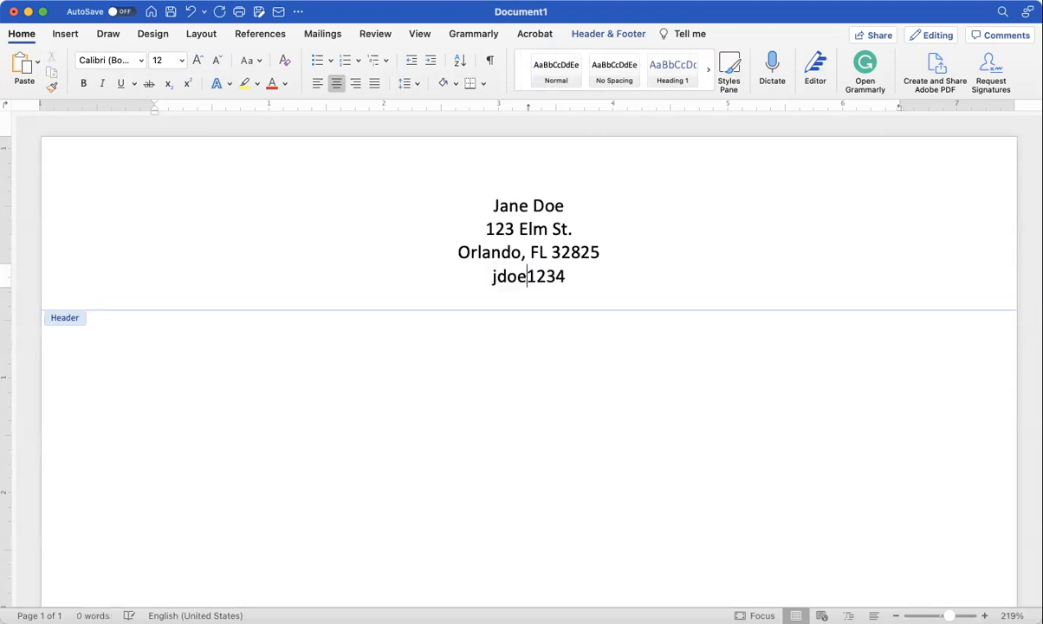
{"action": "key", "text": "End"}
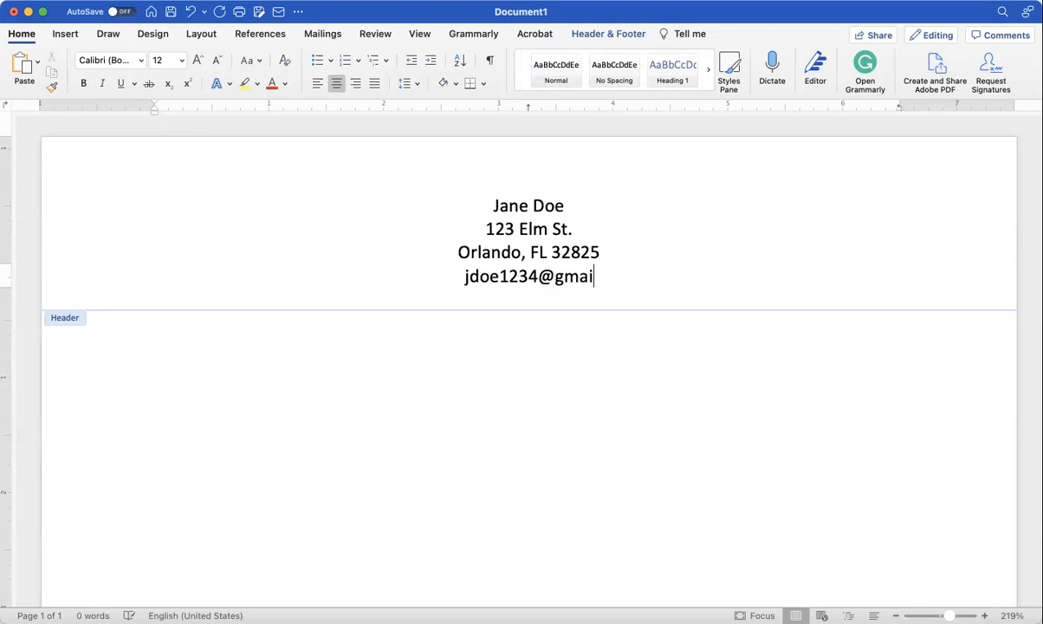
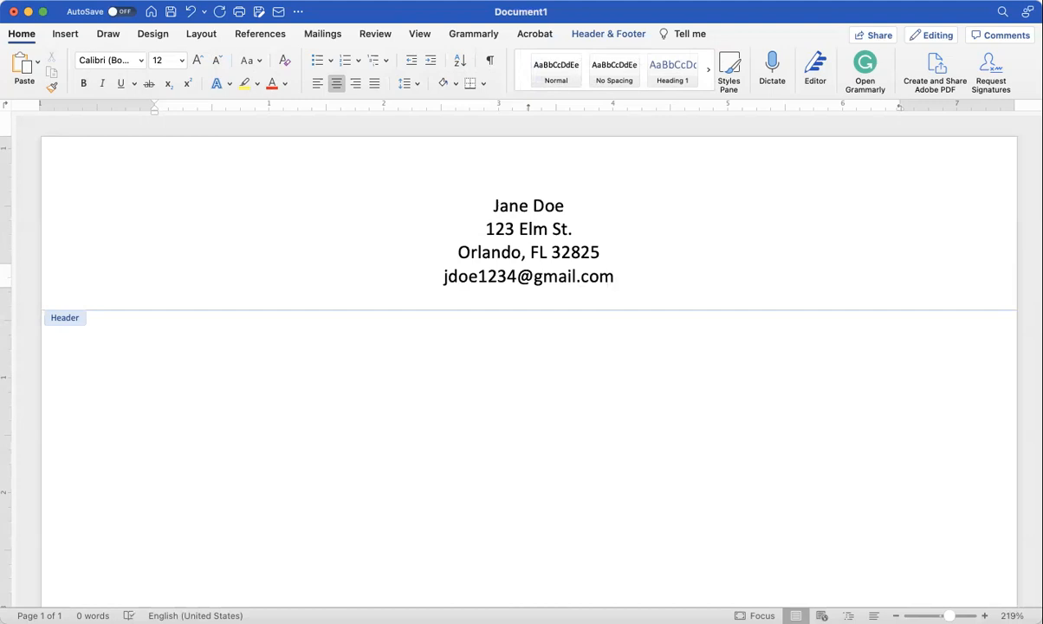
{"action": "key", "text": "Return"}
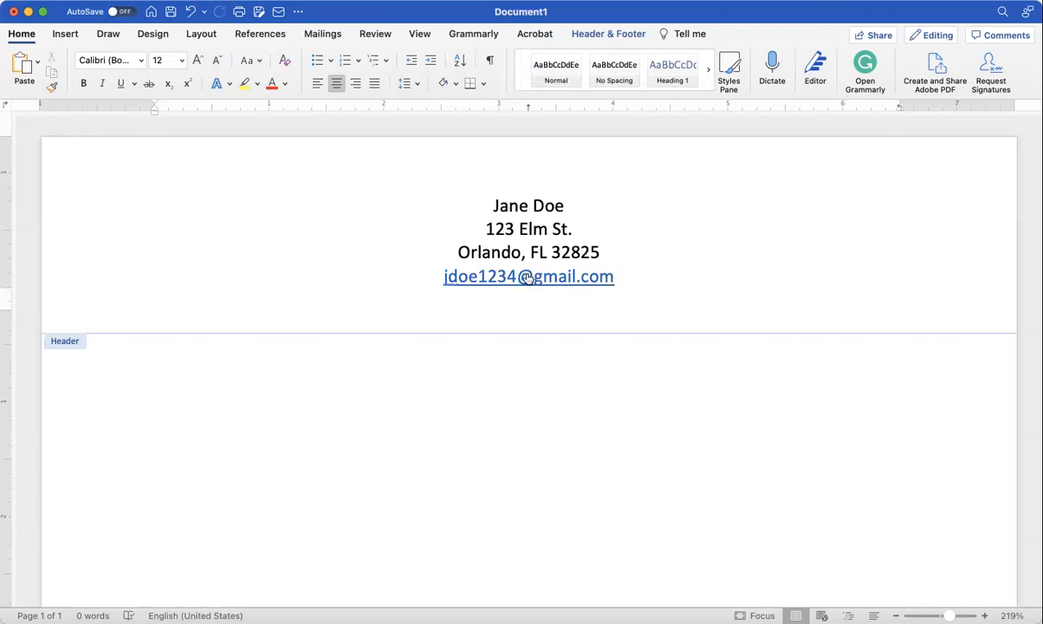
Step: Undo the automatic hyperlink so the header e-mail address is plain text
{"action": "left_click", "coordinate": [495, 280]}
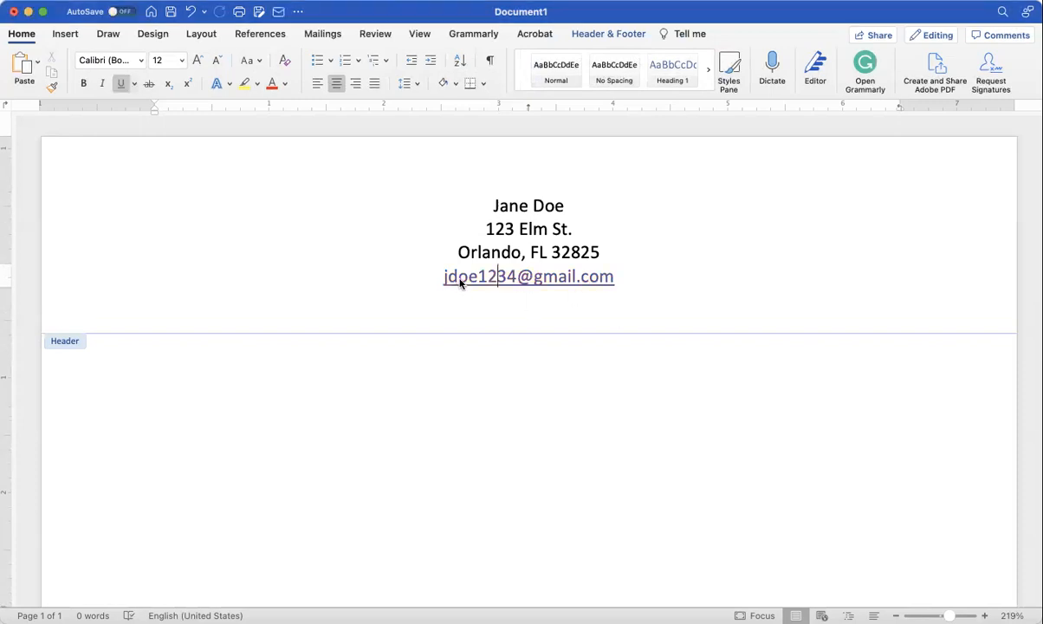
{"action": "left_click", "coordinate": [472, 277]}
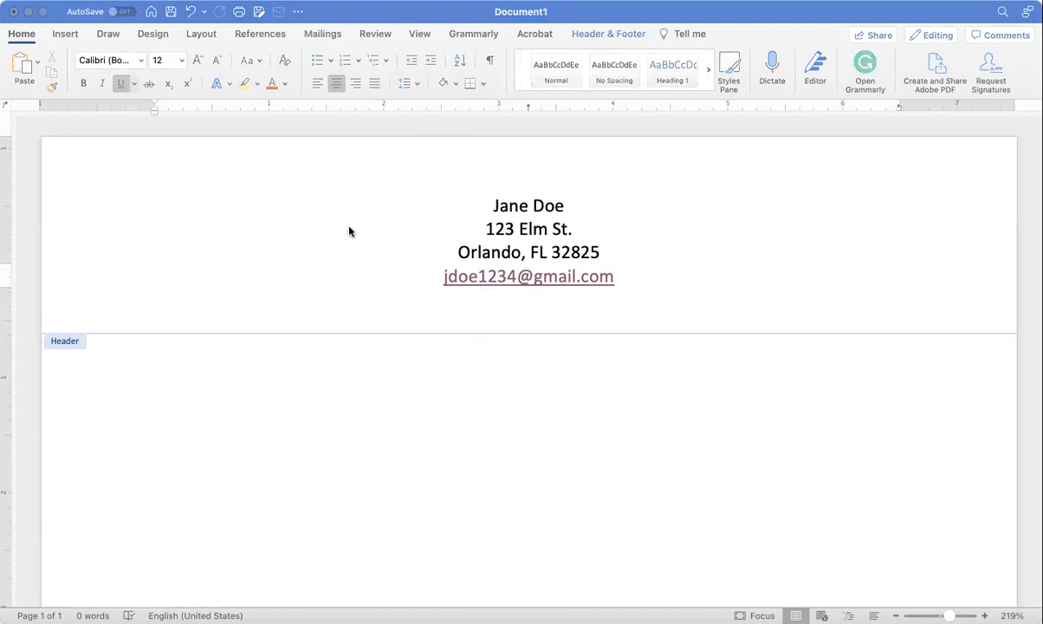
{"action": "left_click", "coordinate": [55, 169]}
{"action": "left_click", "coordinate": [464, 279]}
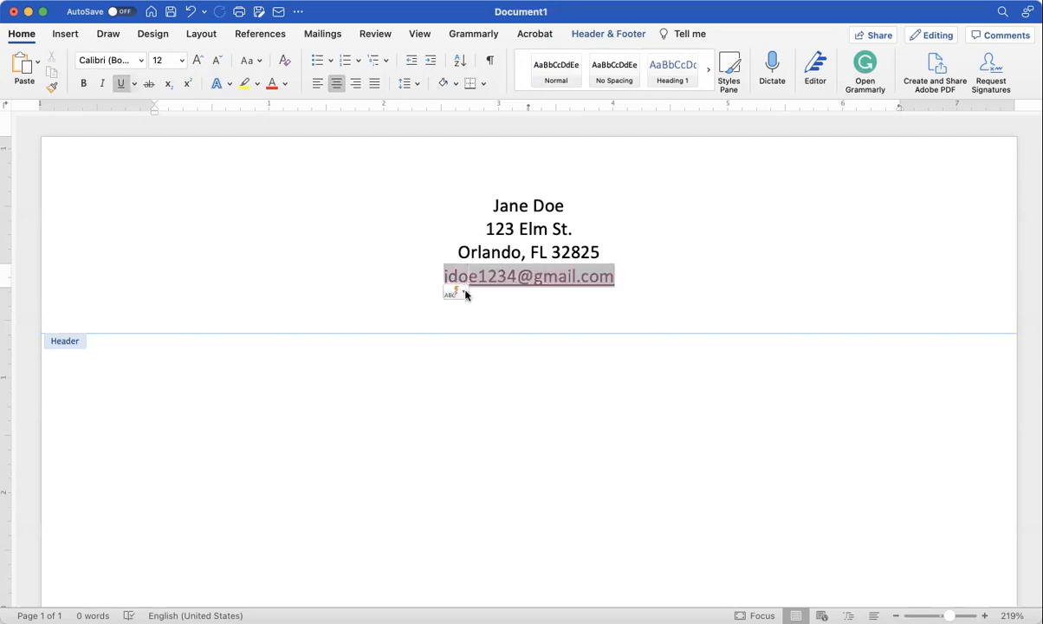
{"action": "left_click", "coordinate": [465, 295]}
{"action": "left_click", "coordinate": [479, 313]}
Step: Add the applicant's phone number as the last header line, leaving no blank line after it
{"action": "key", "text": "Return"}
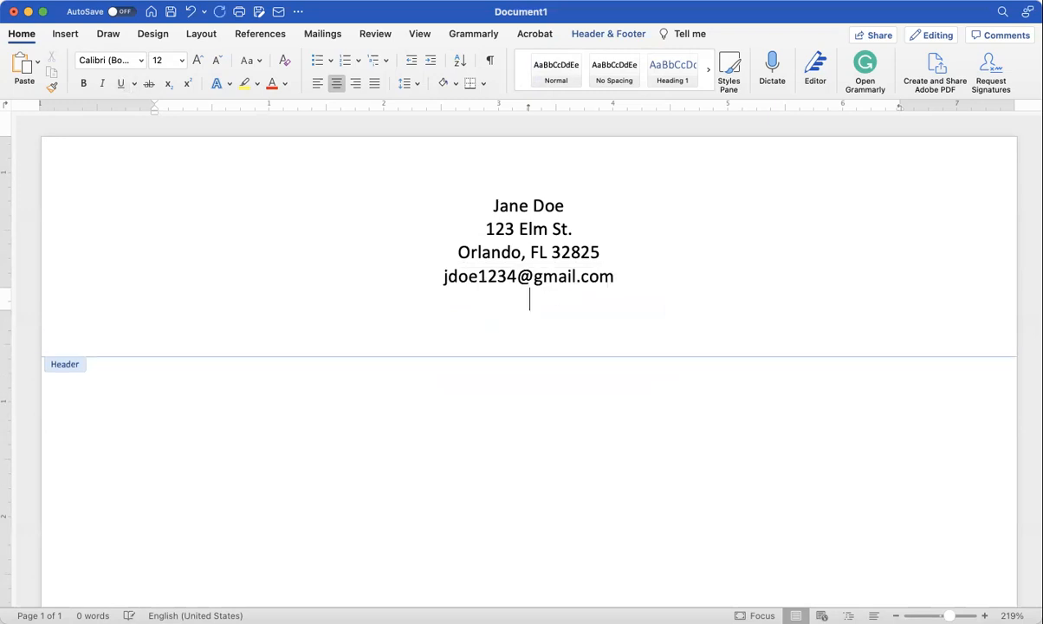
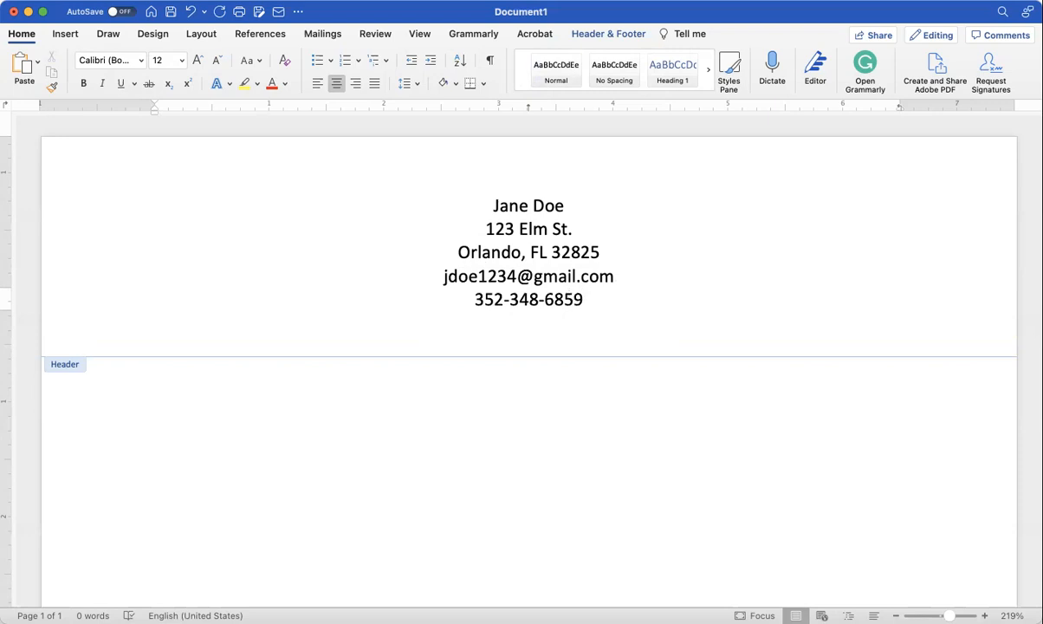
{"action": "key", "text": "Return"}
{"action": "key", "text": "super+l"}
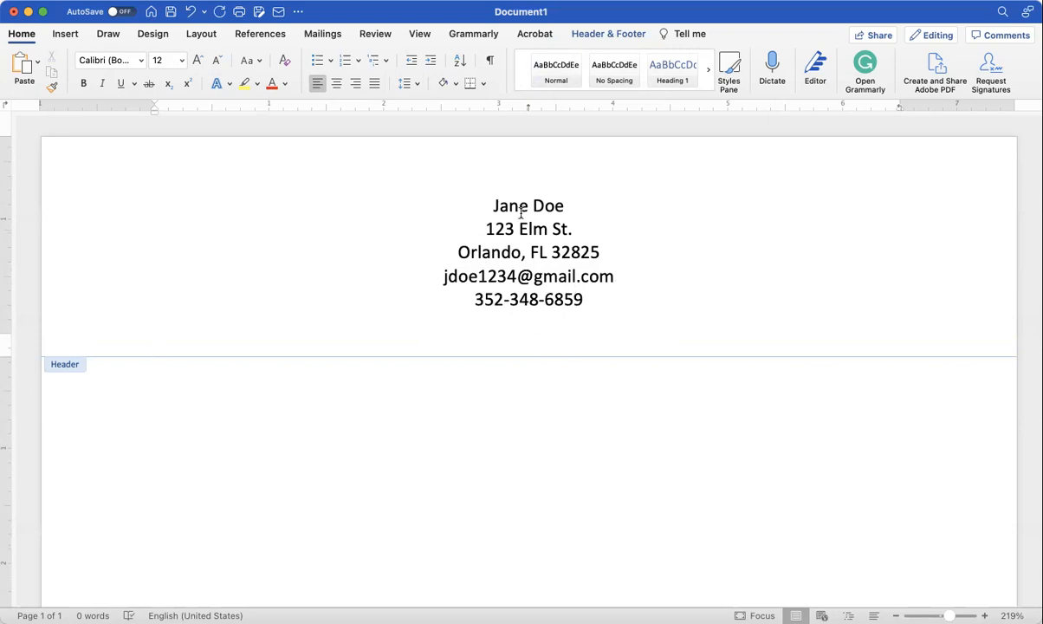
{"action": "key", "text": "BackSpace"}
{"action": "key", "text": "BackSpace"}
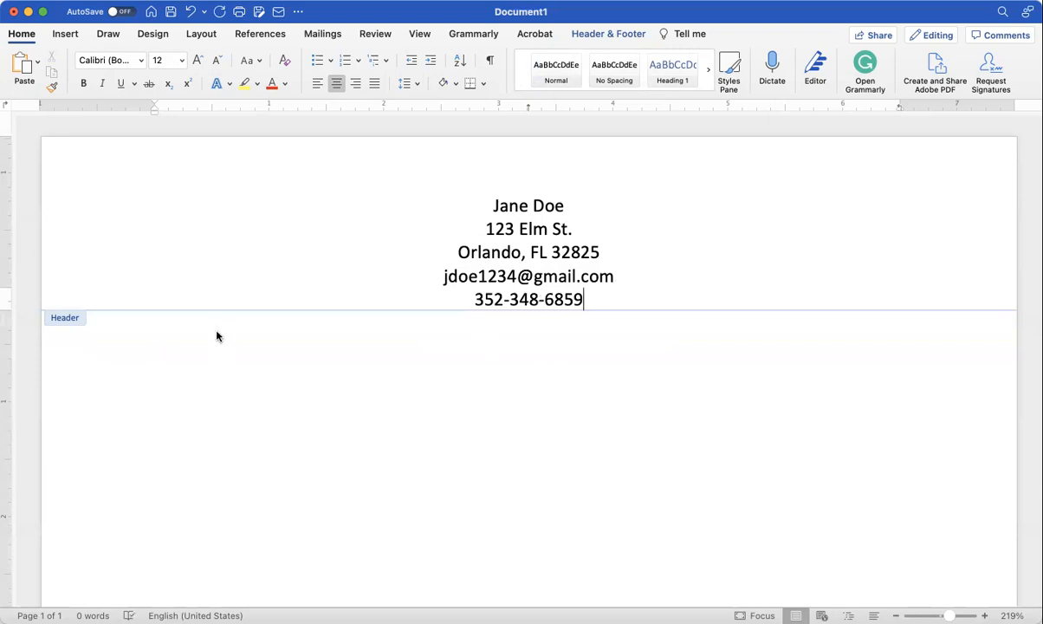
Step: Set the name line in the header to 18 pt
{"action": "triple_click", "coordinate": [518, 206]}
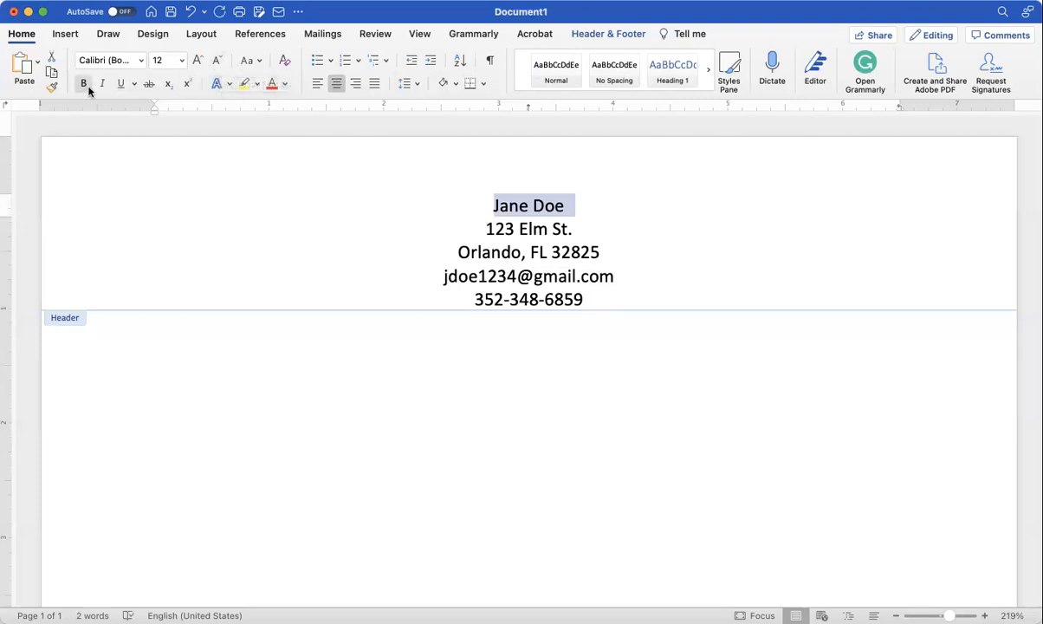
{"action": "left_click", "coordinate": [182, 61]}
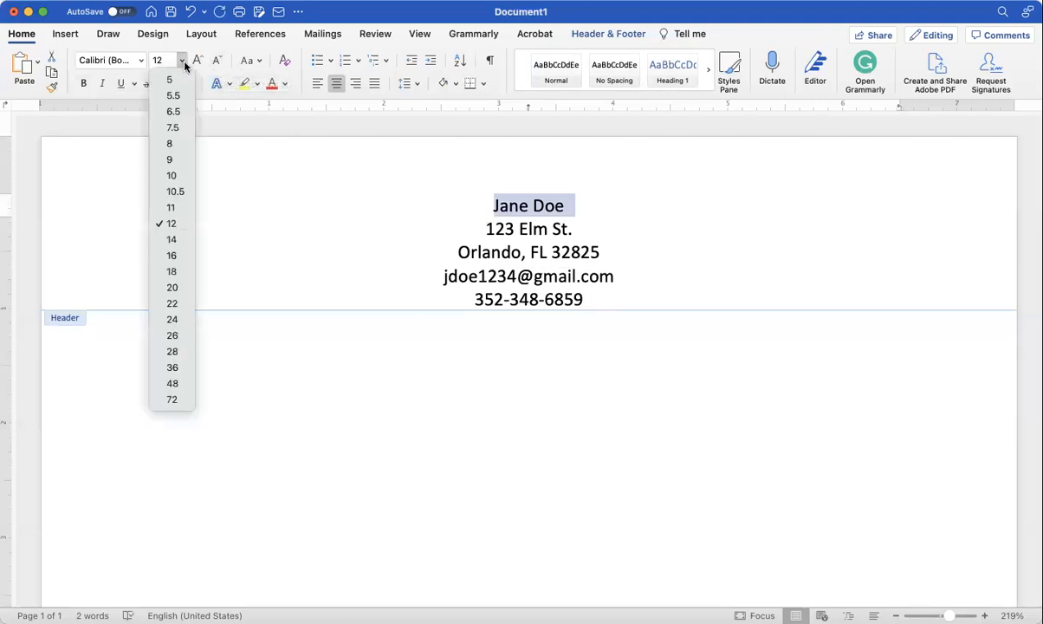
{"action": "left_click", "coordinate": [173, 258]}
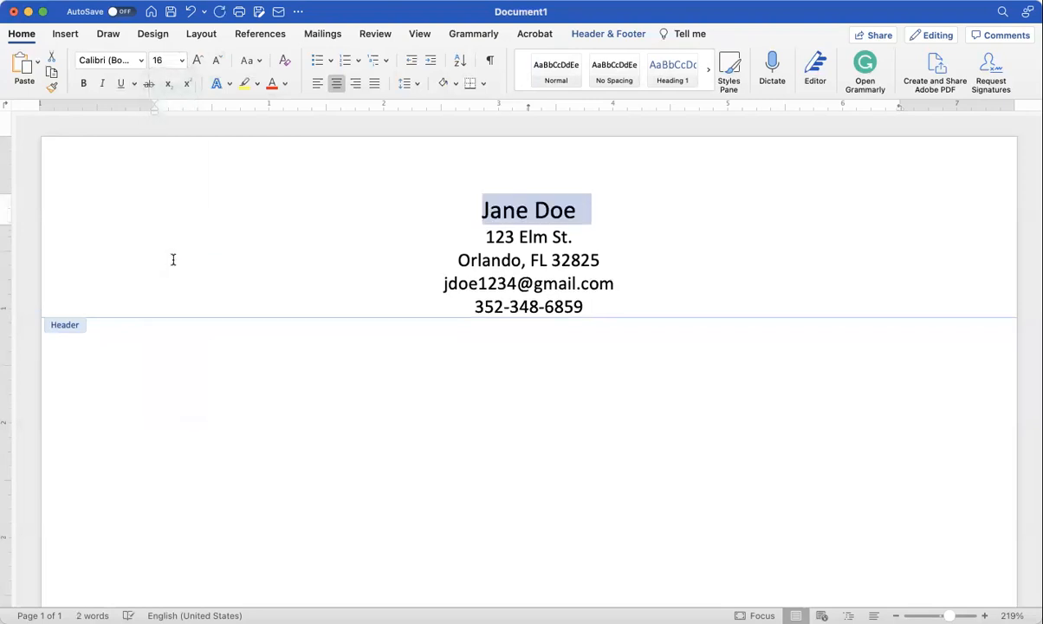
{"action": "left_click", "coordinate": [182, 60]}
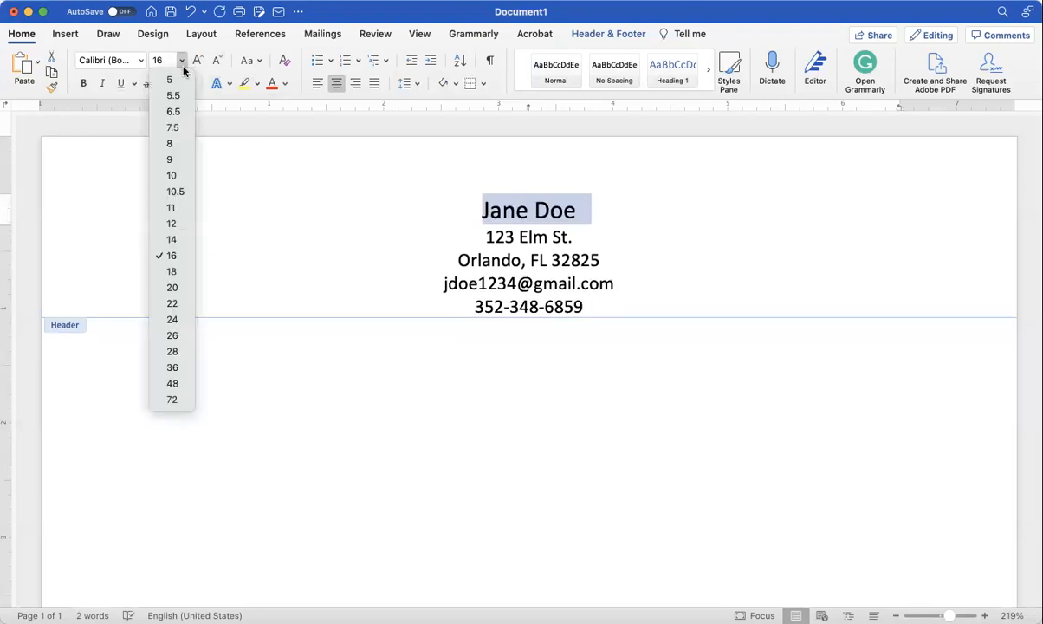
{"action": "left_click", "coordinate": [179, 272]}
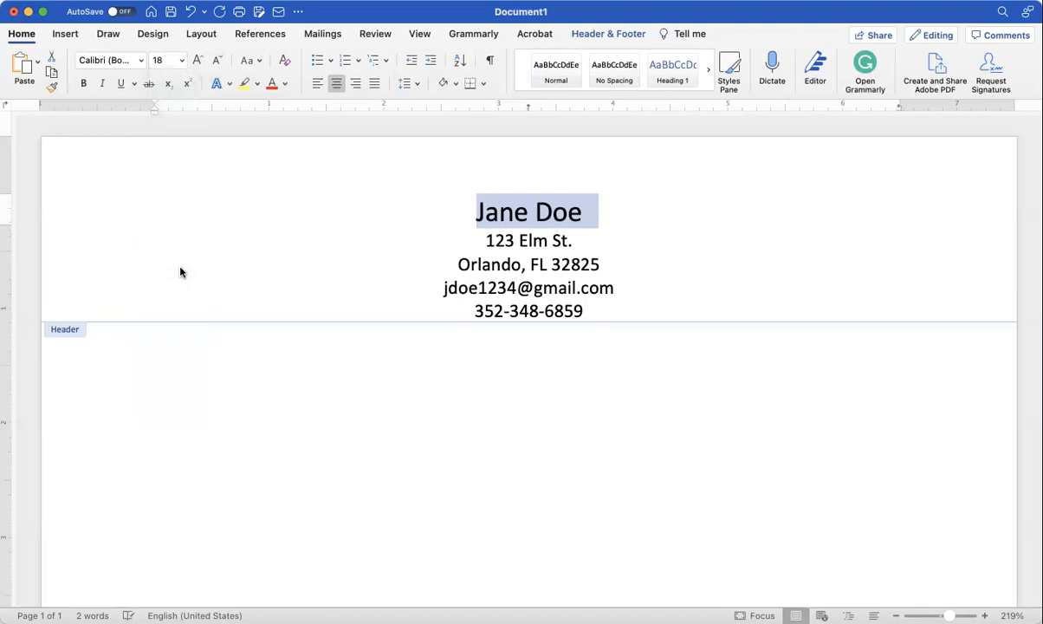
{"action": "left_click", "coordinate": [585, 310]}
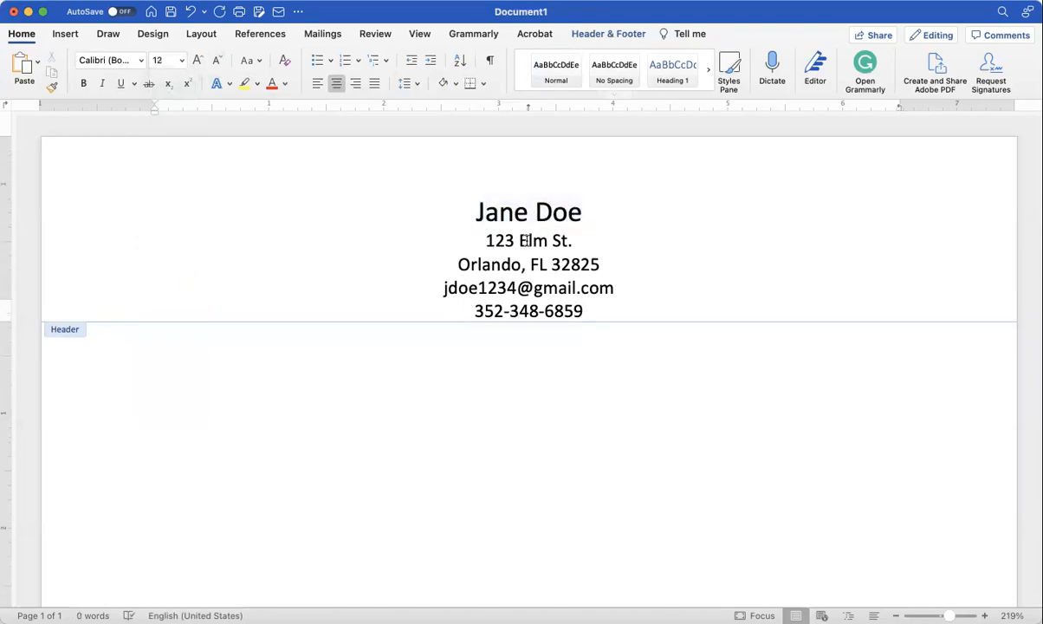
Step: Make the four contact lines 10 pt and return to the document body
{"action": "left_click_drag", "start_coordinate": [483, 235], "coordinate": [577, 308]}
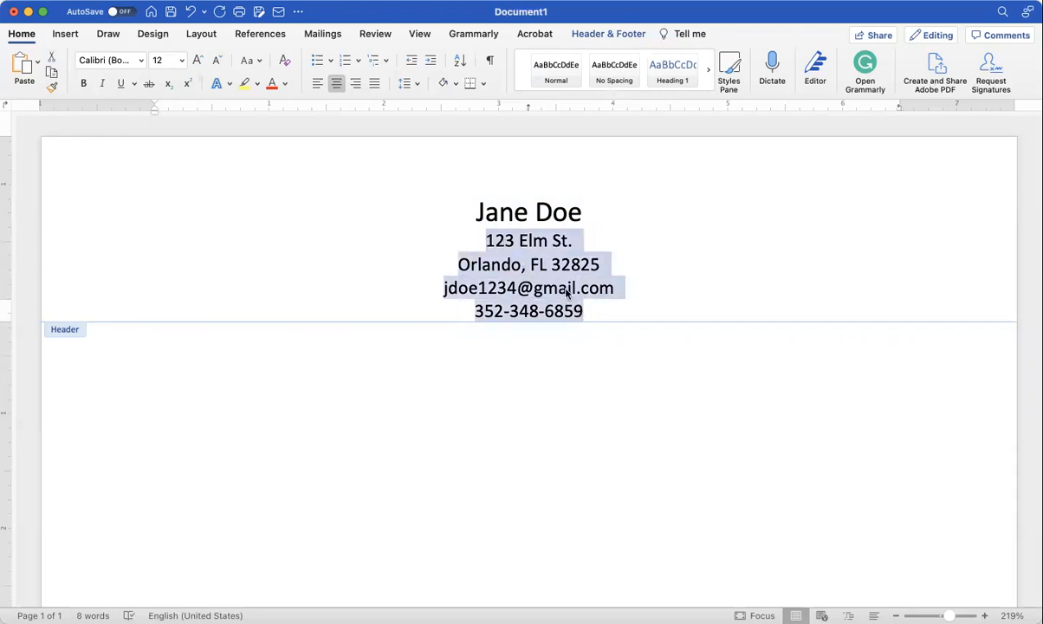
{"action": "left_click", "coordinate": [184, 60]}
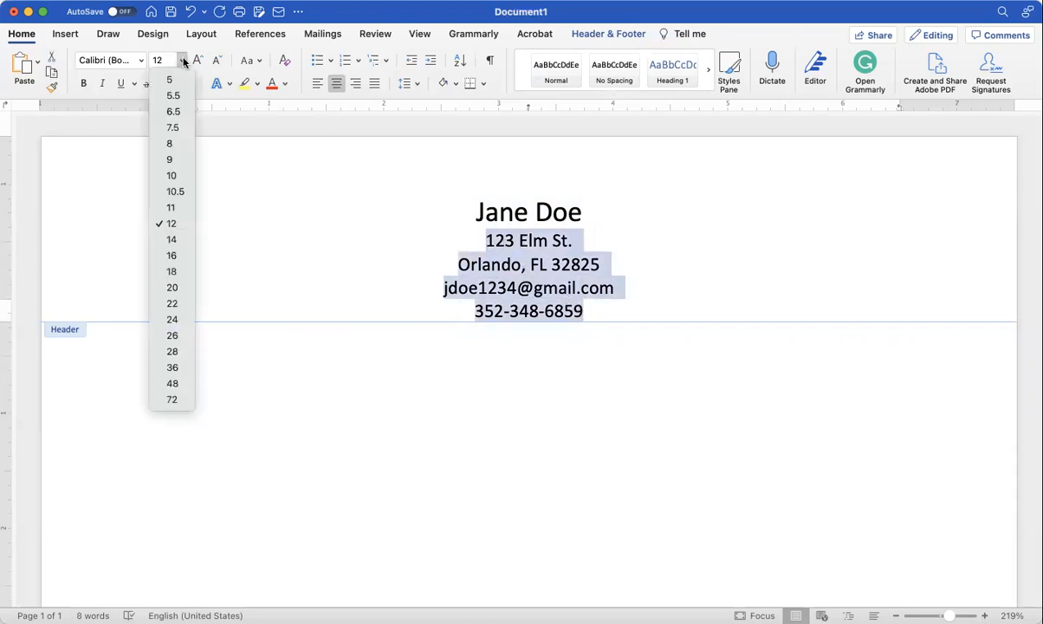
{"action": "left_click", "coordinate": [172, 176]}
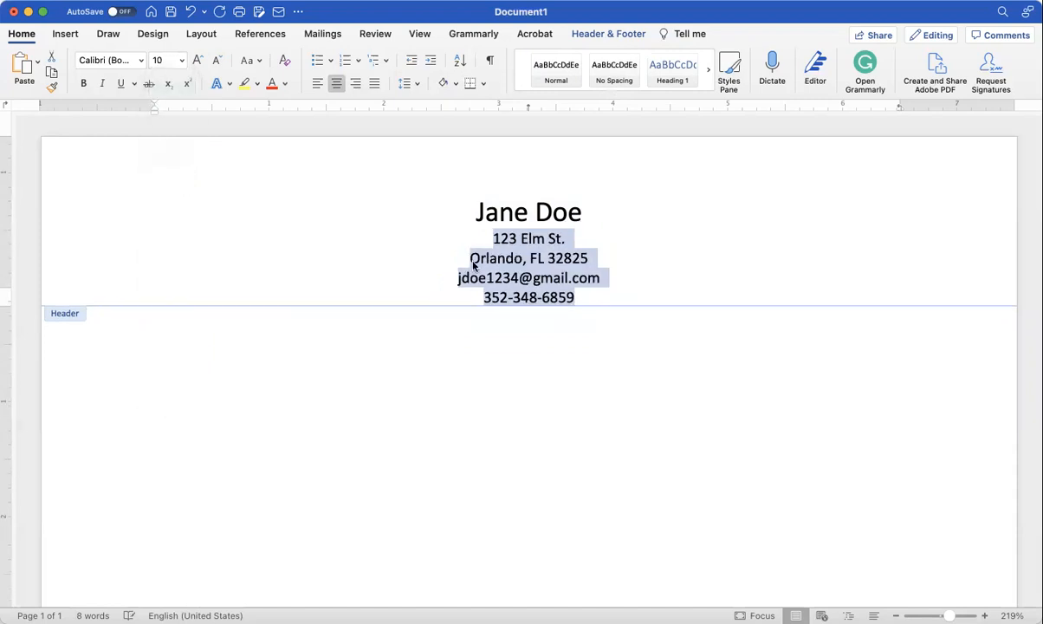
{"action": "left_click", "coordinate": [594, 282]}
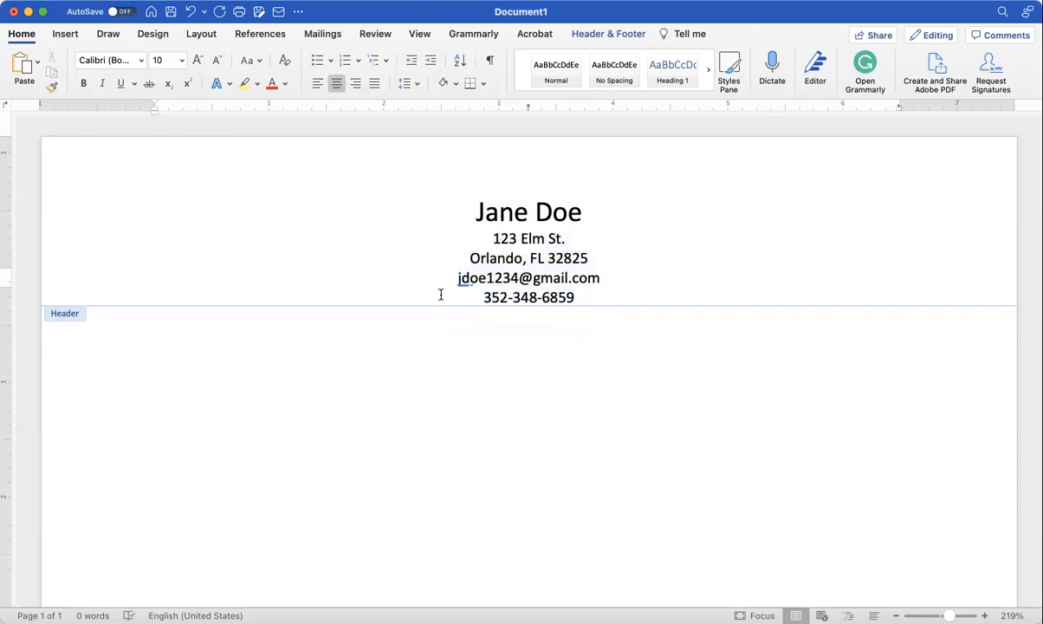
{"action": "double_click", "coordinate": [169, 337]}
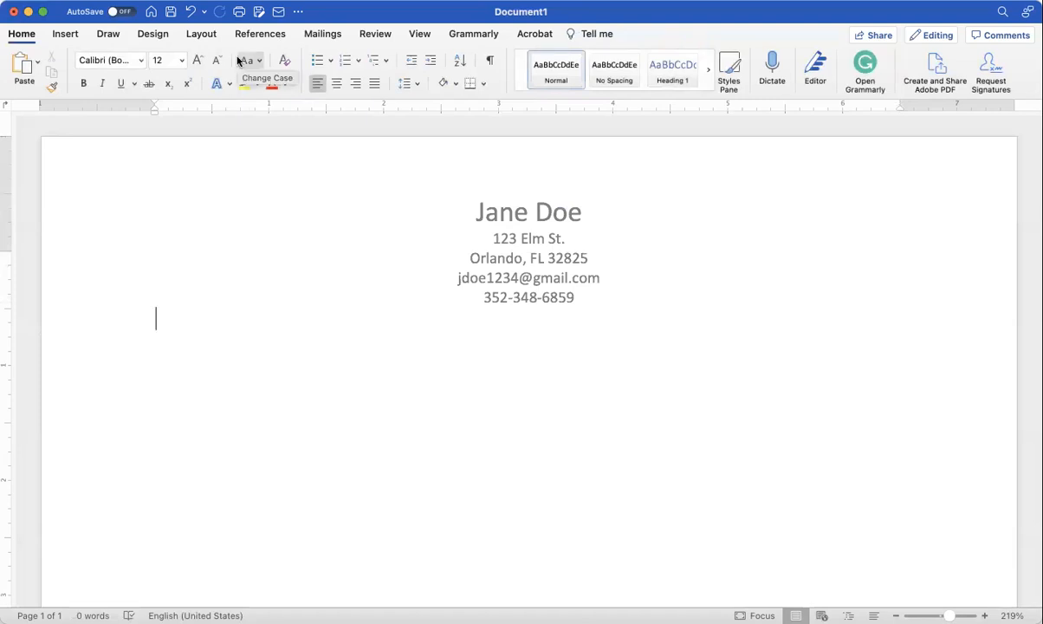
Step: Enter the date October 25, 2022, then Lake-Sumter State College with its street and city lines
{"action": "type", "text": "Oct"}
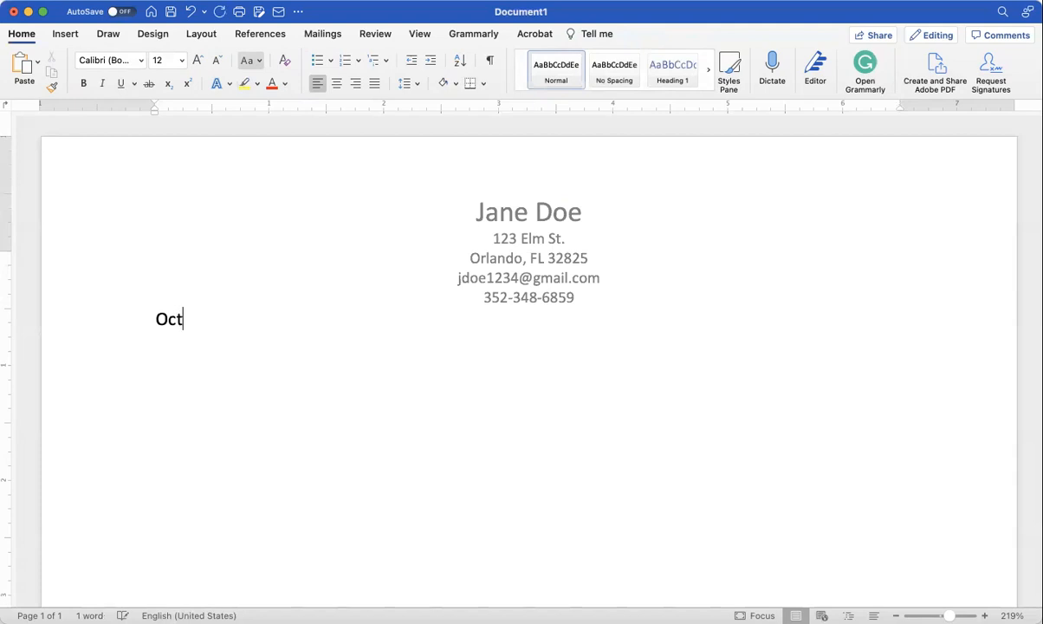
{"action": "type", "text": "ober"}
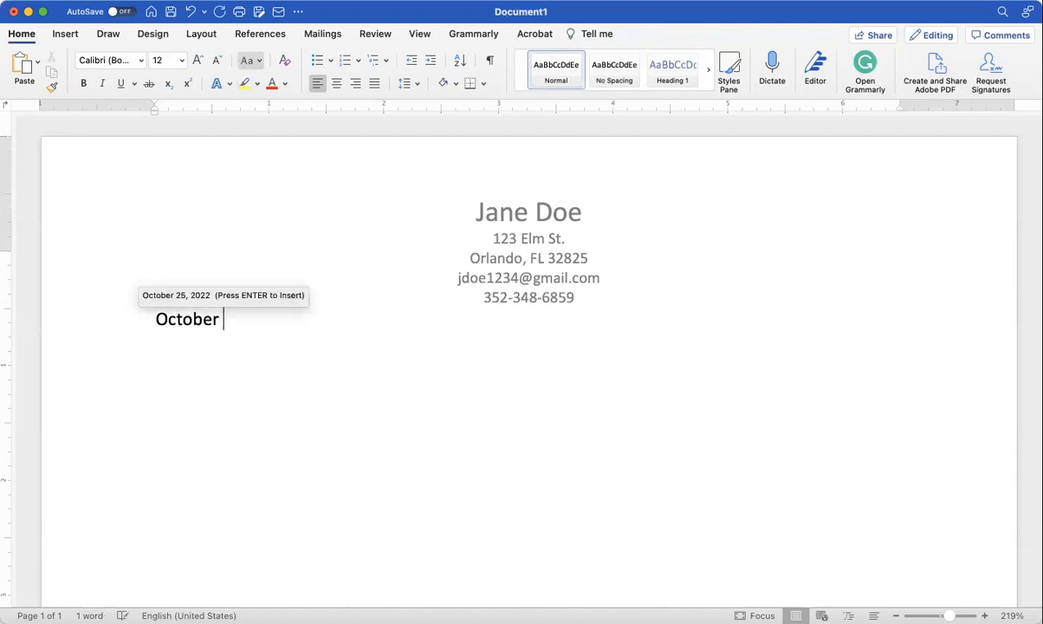
{"action": "key", "text": "Return"}
{"action": "key", "text": "Return"}
{"action": "key", "text": "Return"}
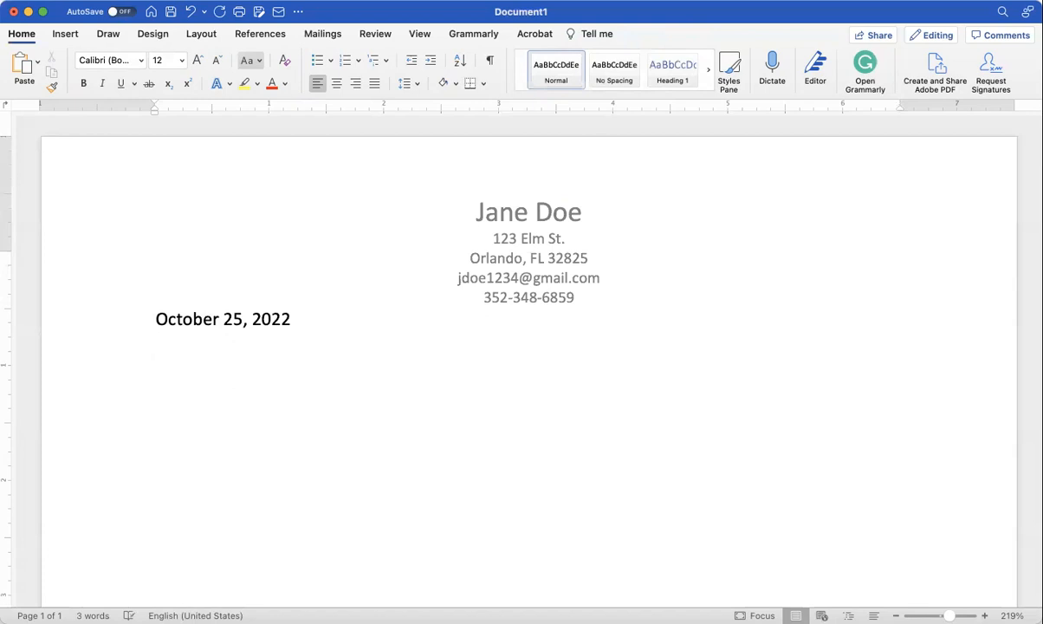
{"action": "type", "text": "Lake-Sumter "}
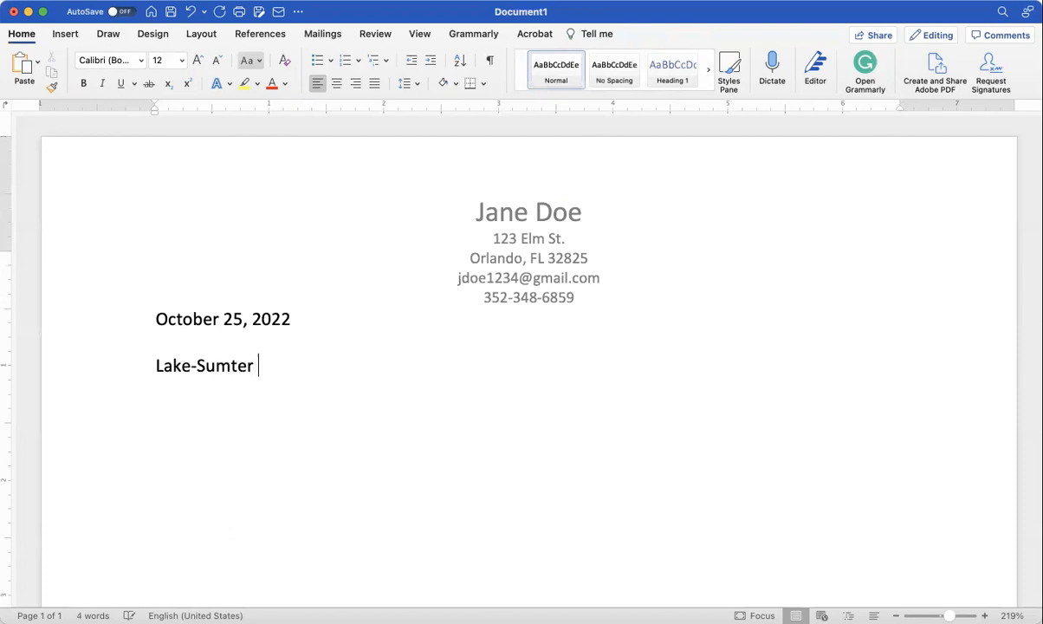
{"action": "type", "text": "State Collete"}
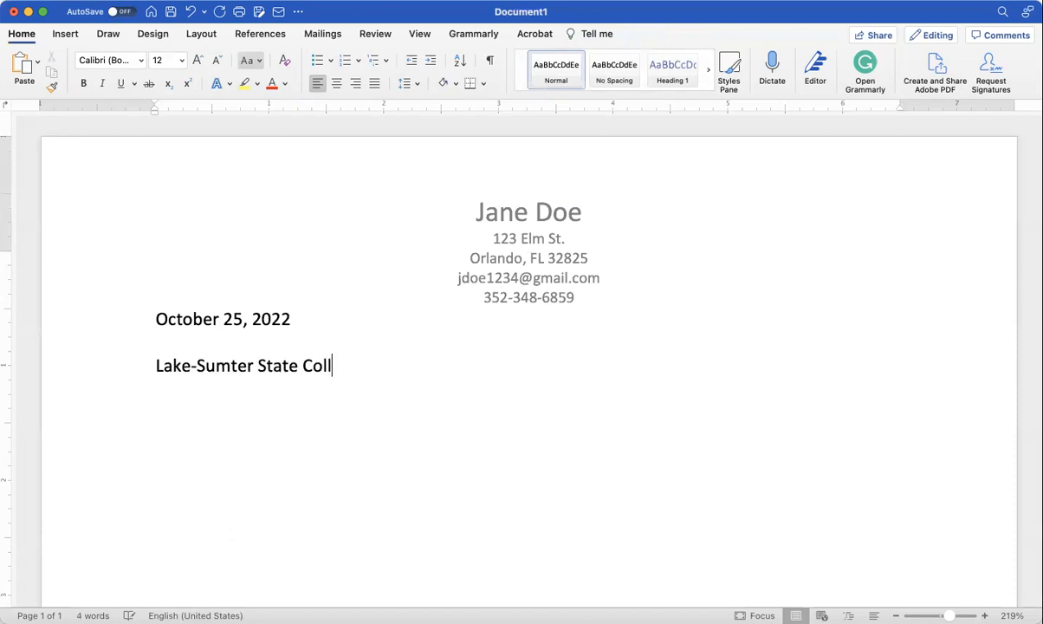
{"action": "key", "text": "BackSpace"}
{"action": "key", "text": "BackSpace"}
{"action": "type", "text": "ge"}
{"action": "key", "text": "Return"}
{"action": "type", "text": "95"}
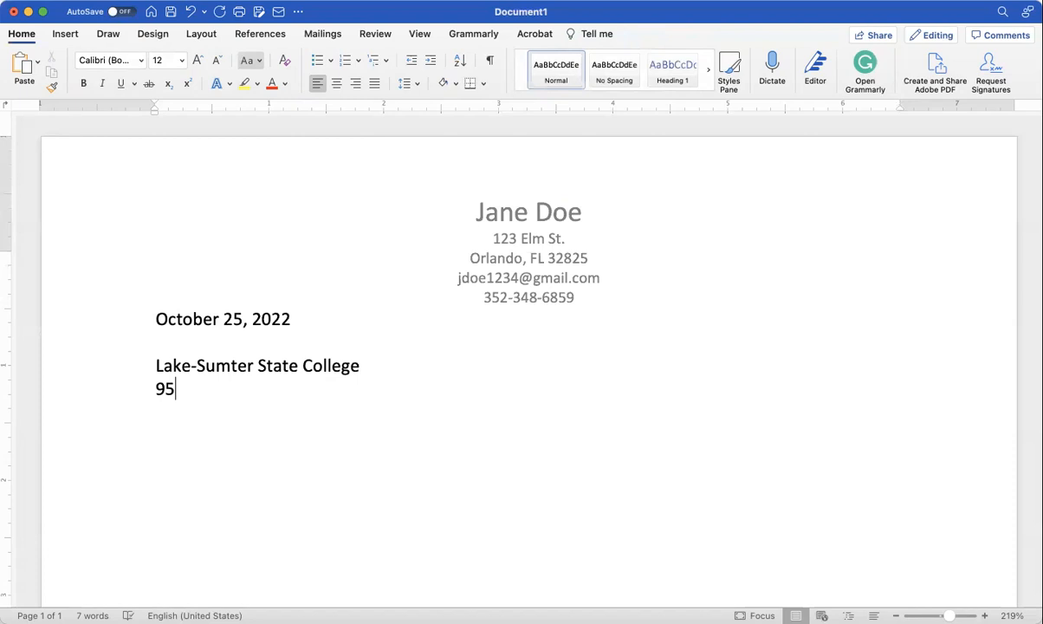
{"action": "type", "text": "01 US Hwy 441"}
{"action": "key", "text": "Return"}
{"action": "type", "text": "Leesburg, FL 3282"}
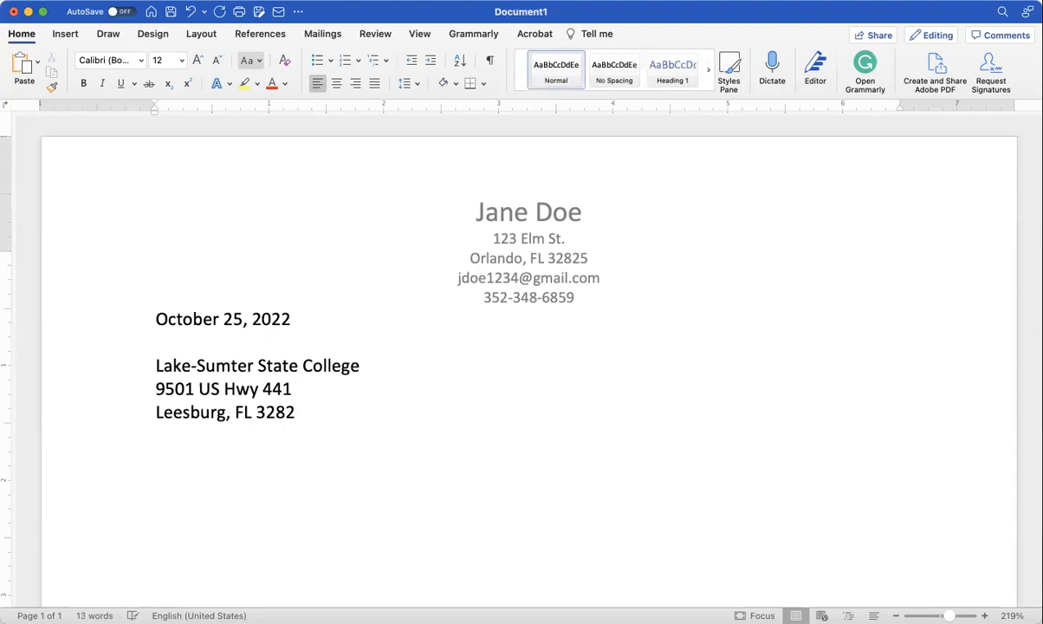
Step: Correct the college's ZIP code and type the 'Dear Dr. …:' salutation below a blank line
{"action": "left_click_drag", "start_coordinate": [295, 412], "coordinate": [261, 412]}
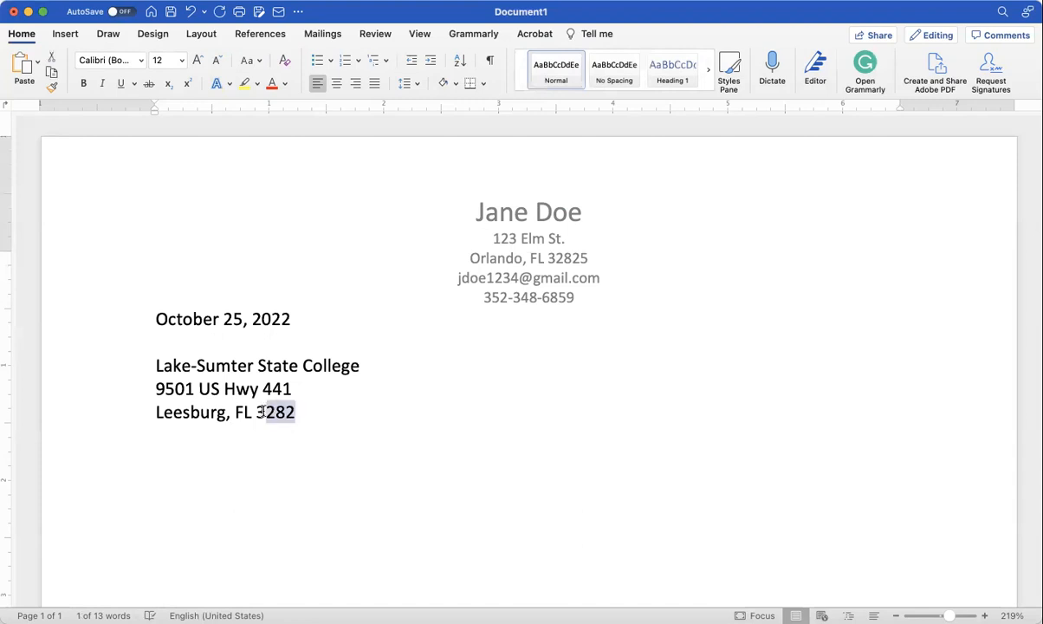
{"action": "type", "text": "4788"}
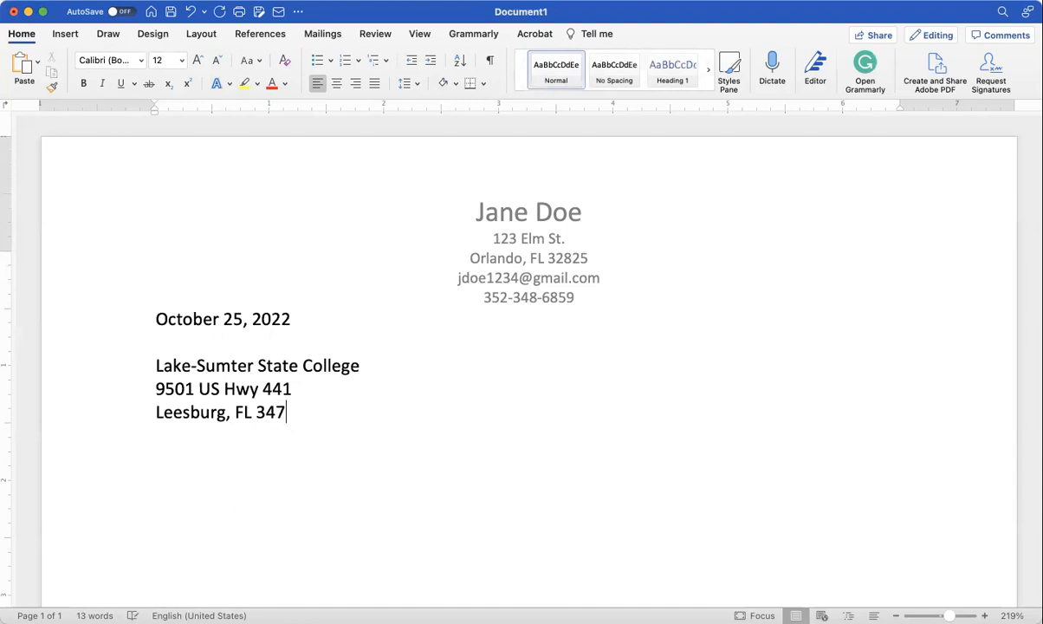
{"action": "key", "text": "Return"}
{"action": "key", "text": "Return"}
{"action": "key", "text": "Return"}
{"action": "type", "text": "Dr"}
{"action": "key", "text": "BackSpace"}
{"action": "type", "text": "ear Dr."}
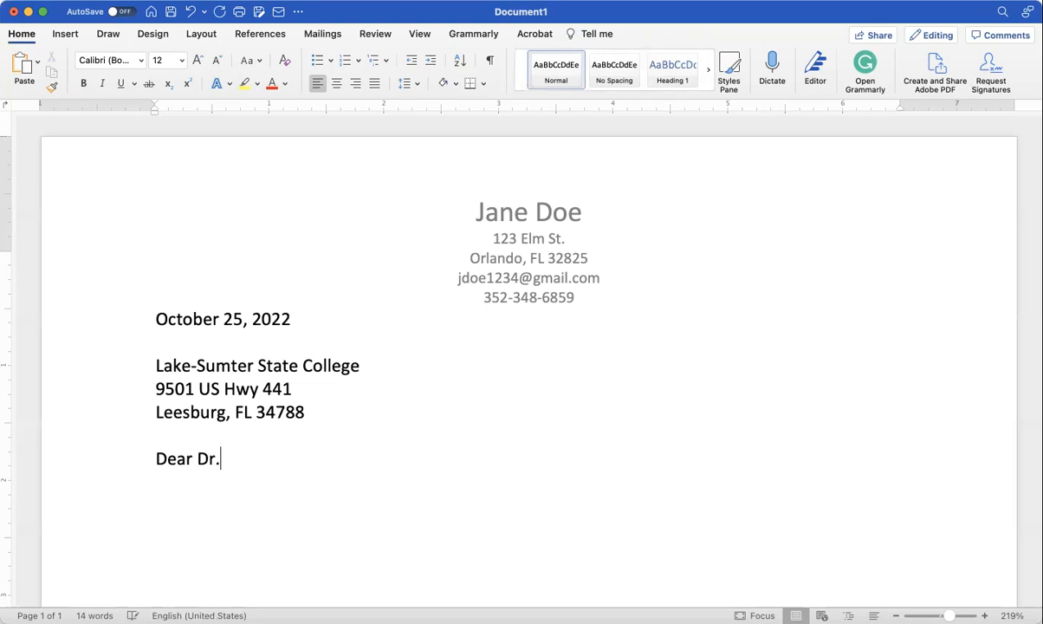
{"action": "type", "text": " Terrano"}
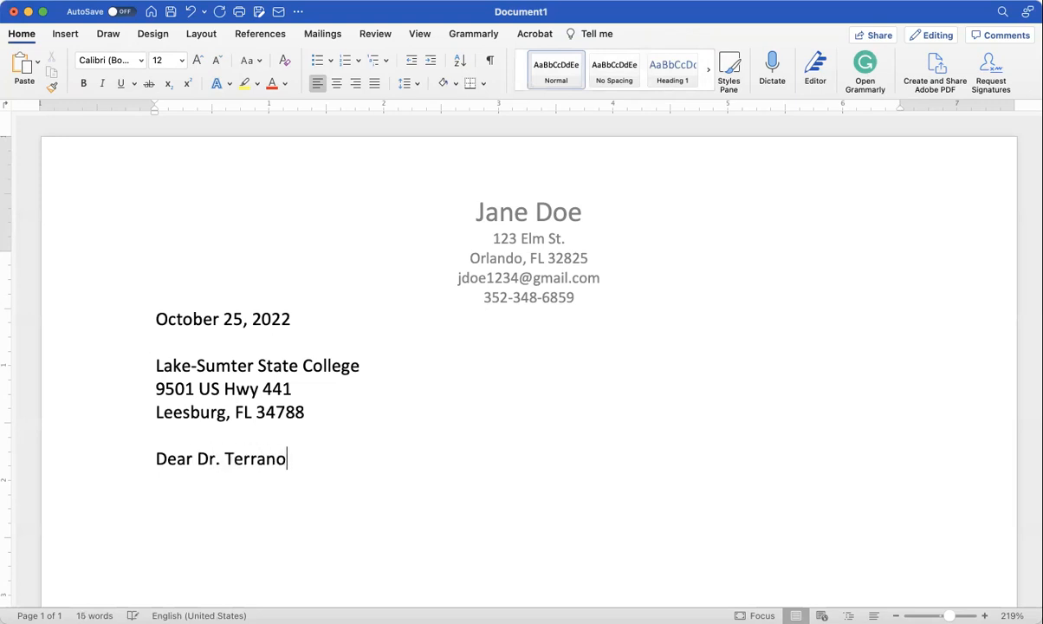
{"action": "type", "text": "va:"}
Step: Type 'First paragraph—introduce self and talk about the position for which you are applying.'
{"action": "type", "text": "Fi"}
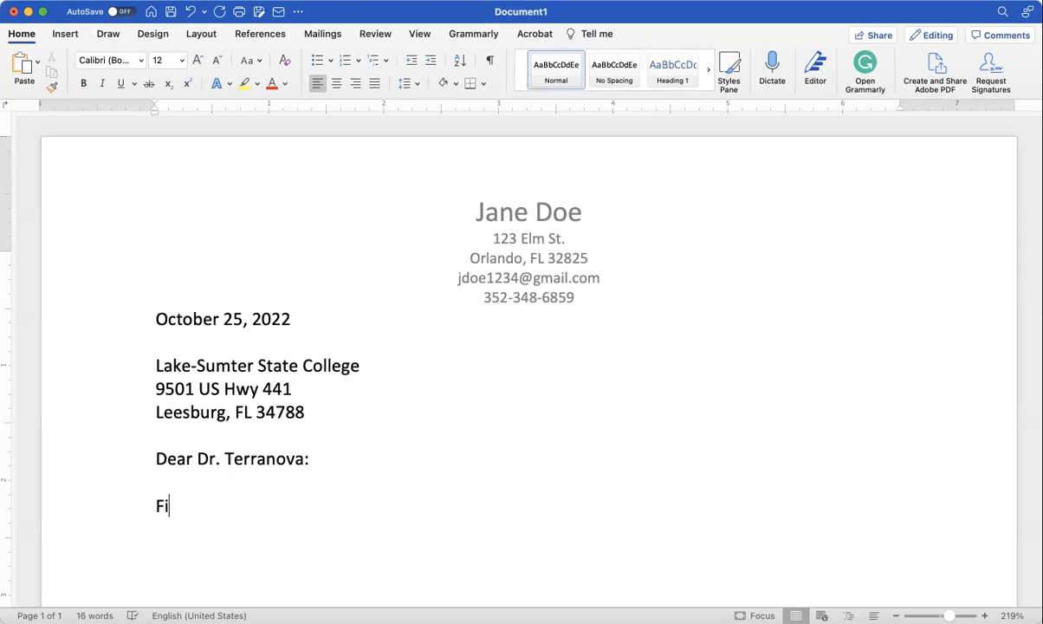
{"action": "type", "text": "rst paragraph--"}
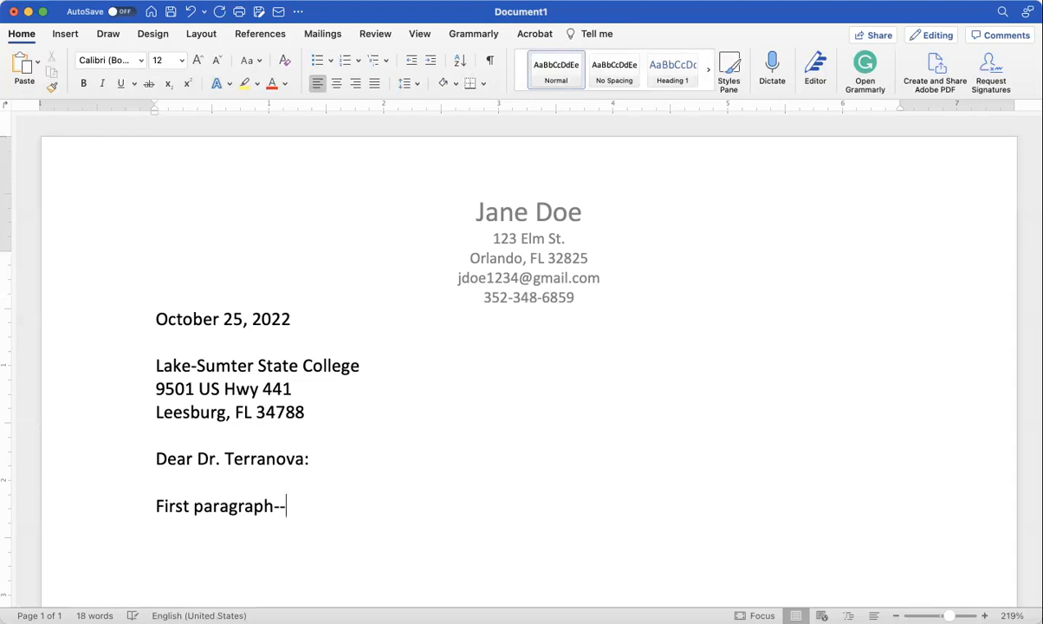
{"action": "type", "text": "introduce s"}
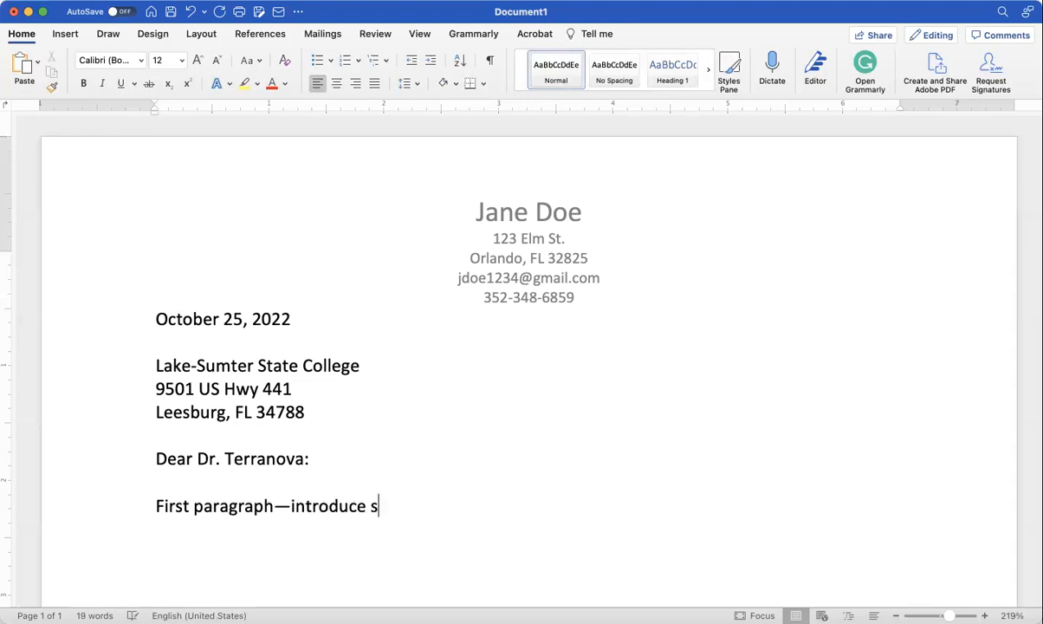
{"action": "type", "text": "elf and"}
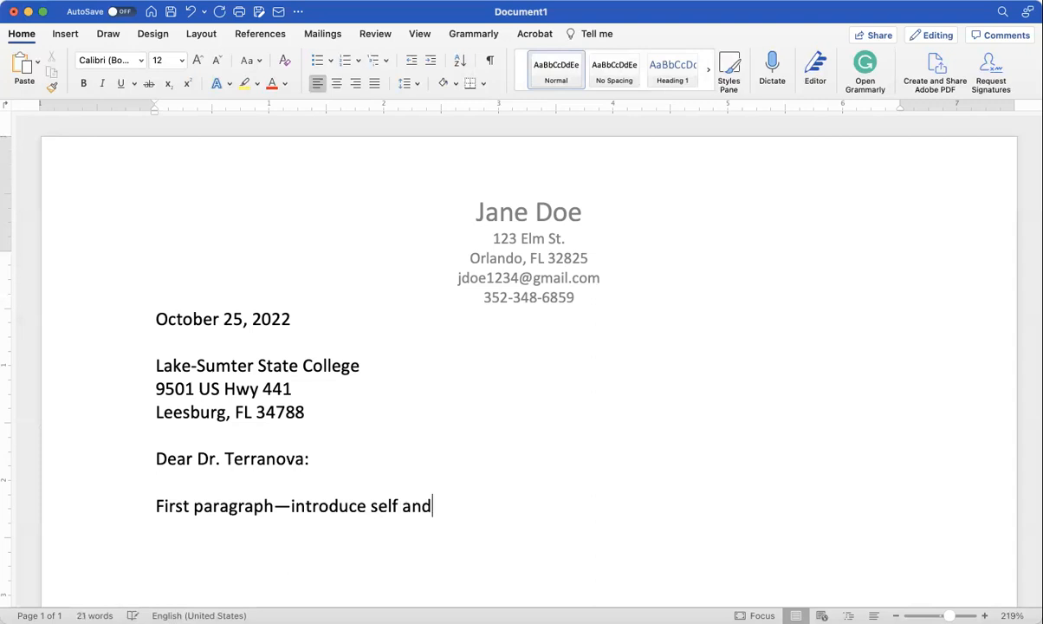
{"action": "type", "text": " talk about the positiong"}
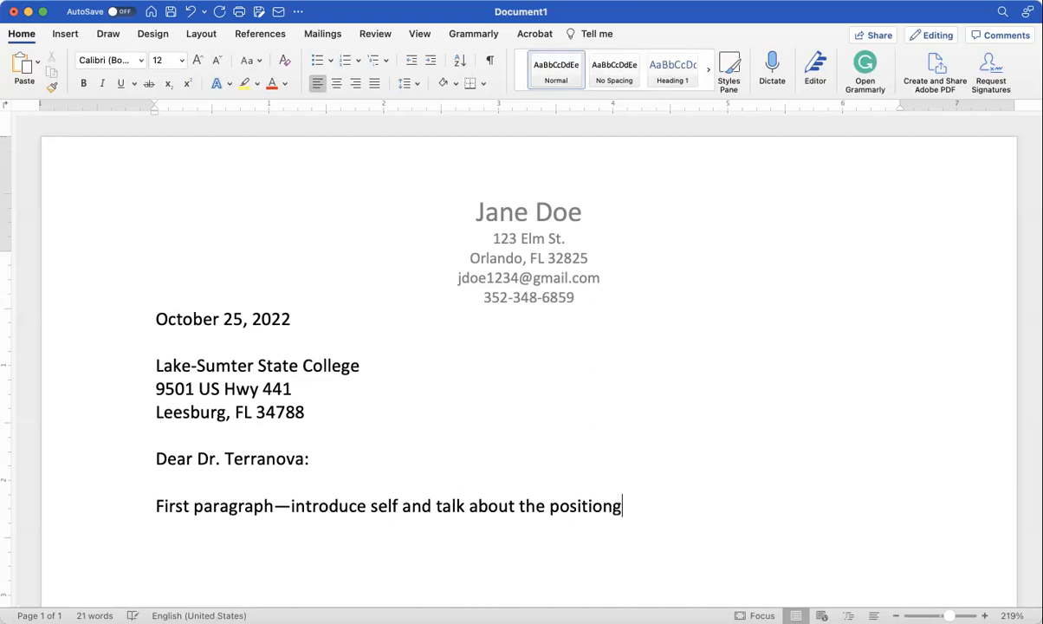
{"action": "key", "text": "BackSpace"}
{"action": "type", "text": "for wh"}
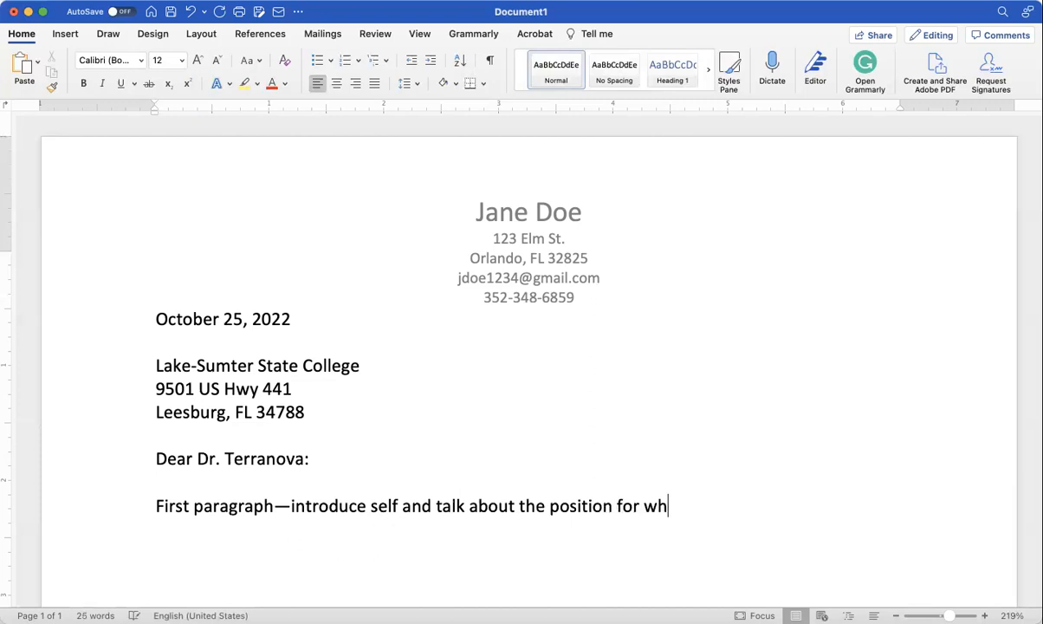
{"action": "type", "text": "ich you are"}
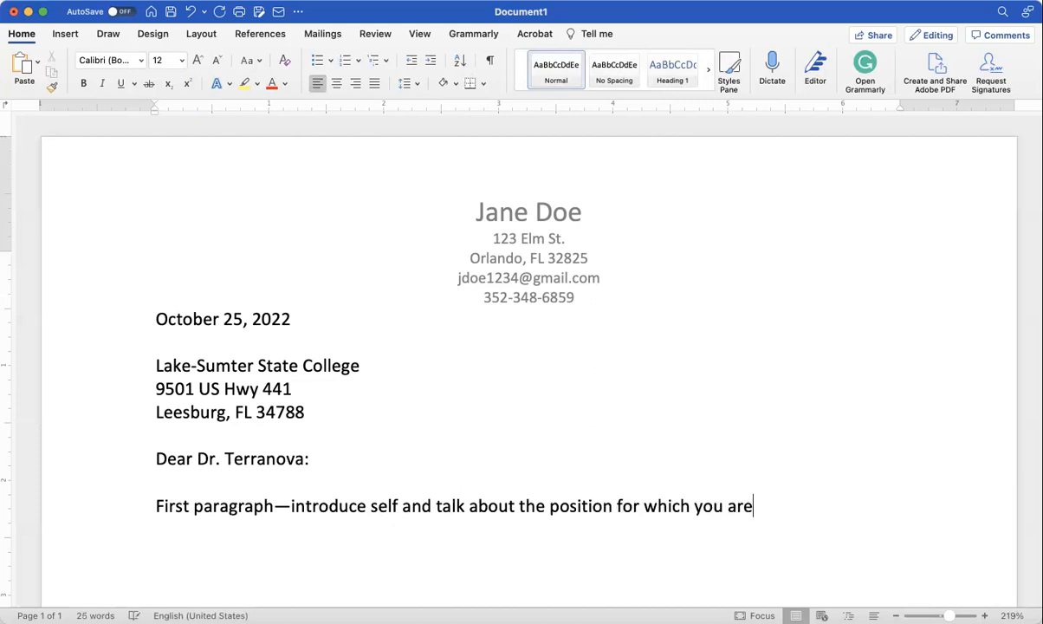
{"action": "type", "text": " applying."}
Step: Add the 'Second paragraph—detail how we are qualified…' line about matching job-advertisement phrasing
{"action": "key", "text": "Return"}
{"action": "type", "text": "Second paragraph--"}
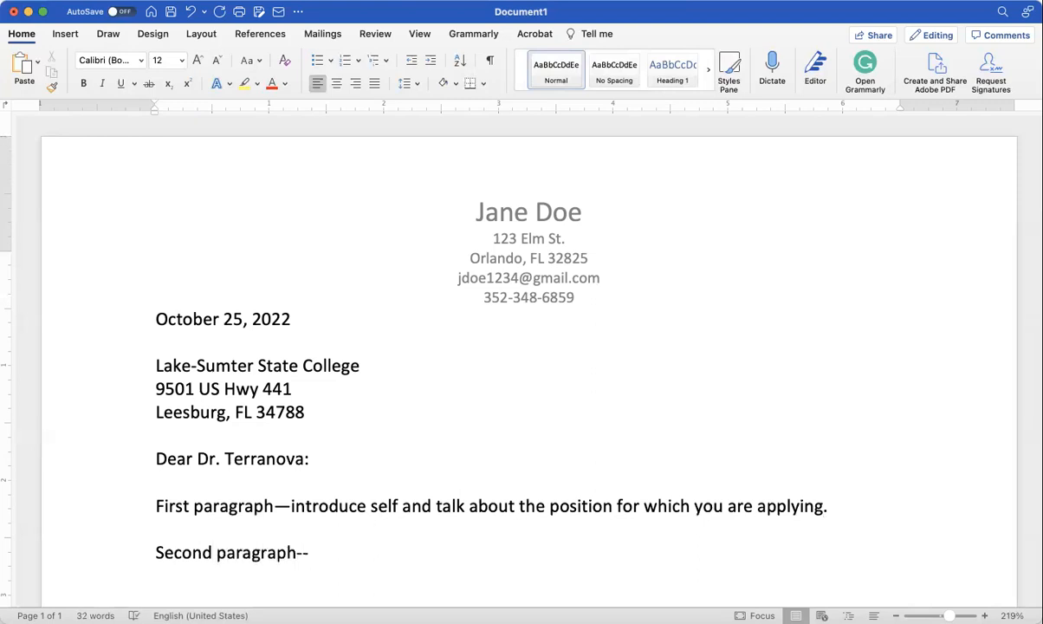
{"action": "type", "text": "deti"}
{"action": "key", "text": "BackSpace"}
{"action": "type", "text": "ail ho"}
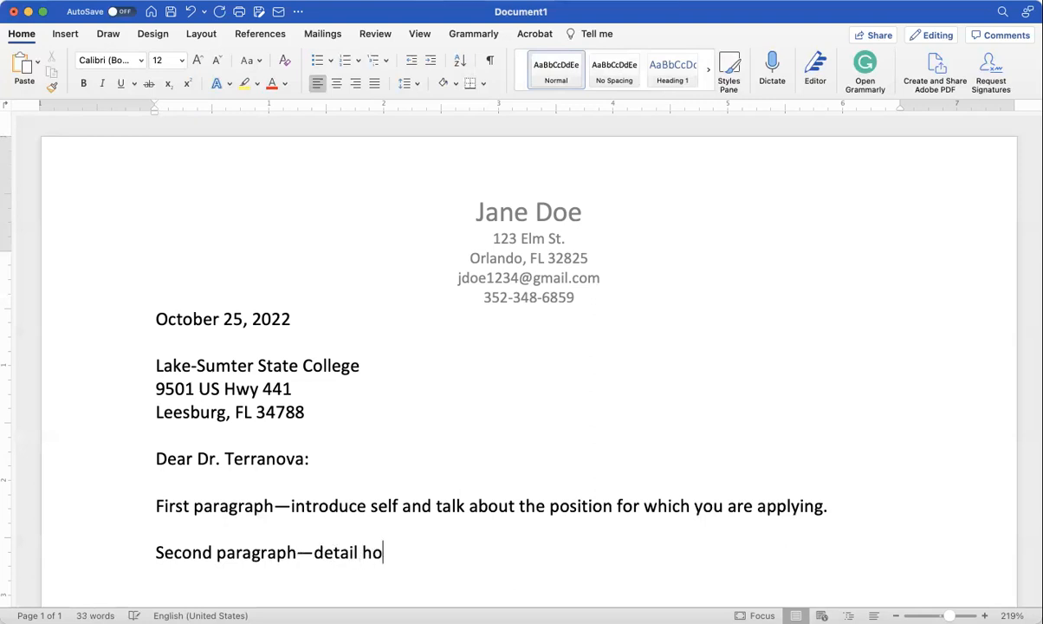
{"action": "type", "text": "w we are qu"}
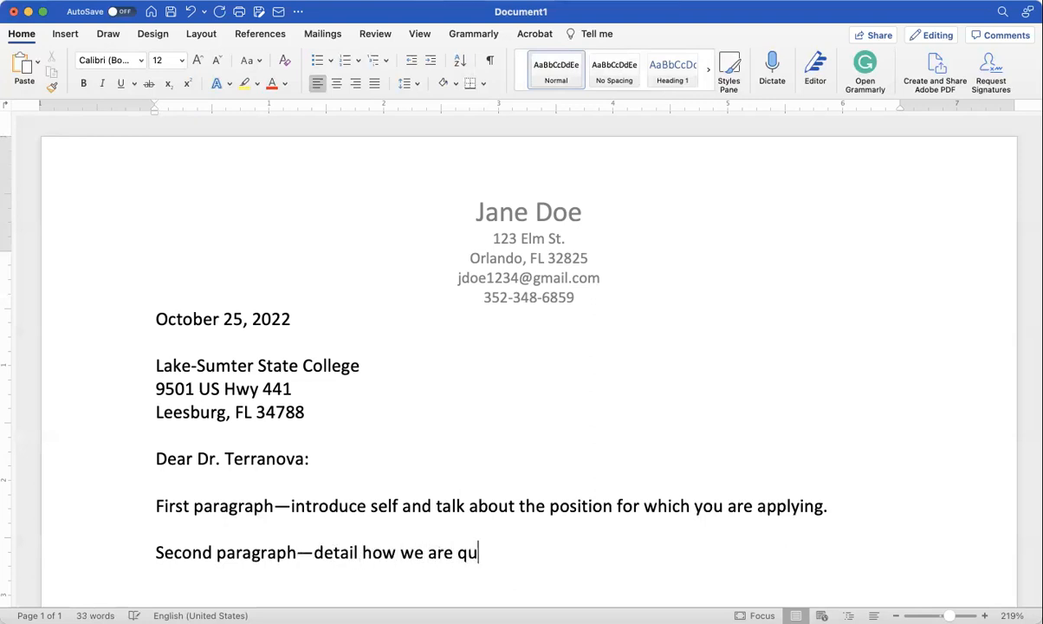
{"action": "type", "text": "alified for thi"}
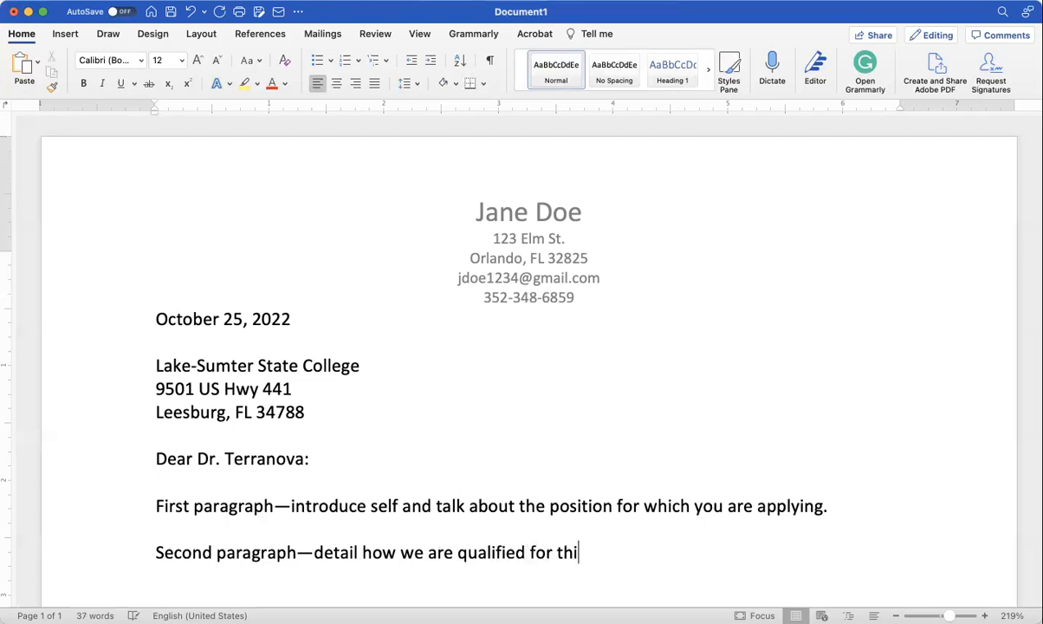
{"action": "type", "text": "s pos"}
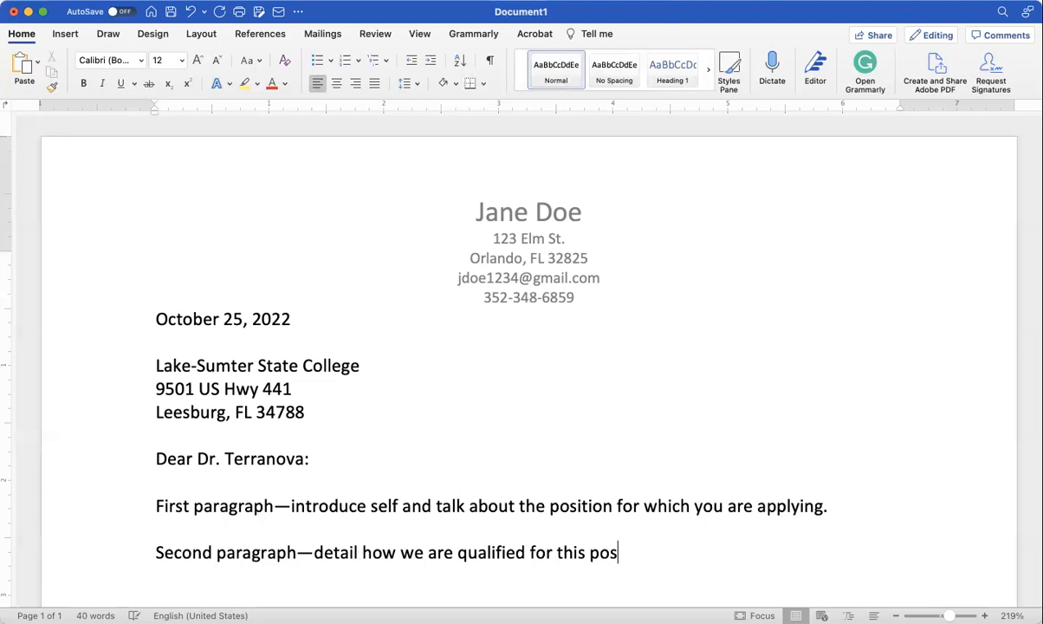
{"action": "type", "text": "ition.  Us"}
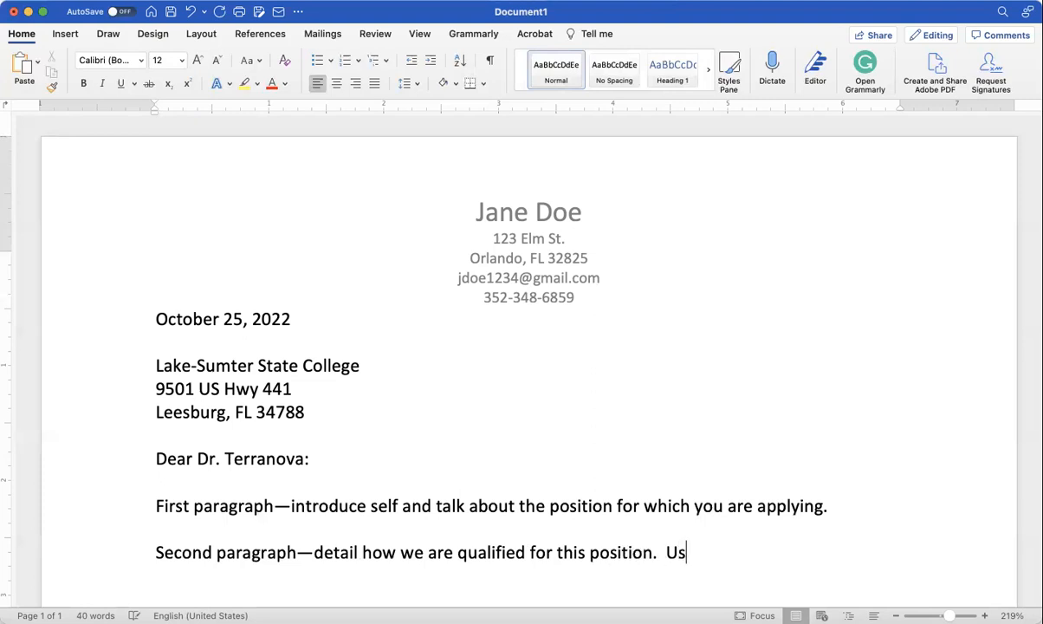
{"action": "type", "text": "e phrasing from a job adver"}
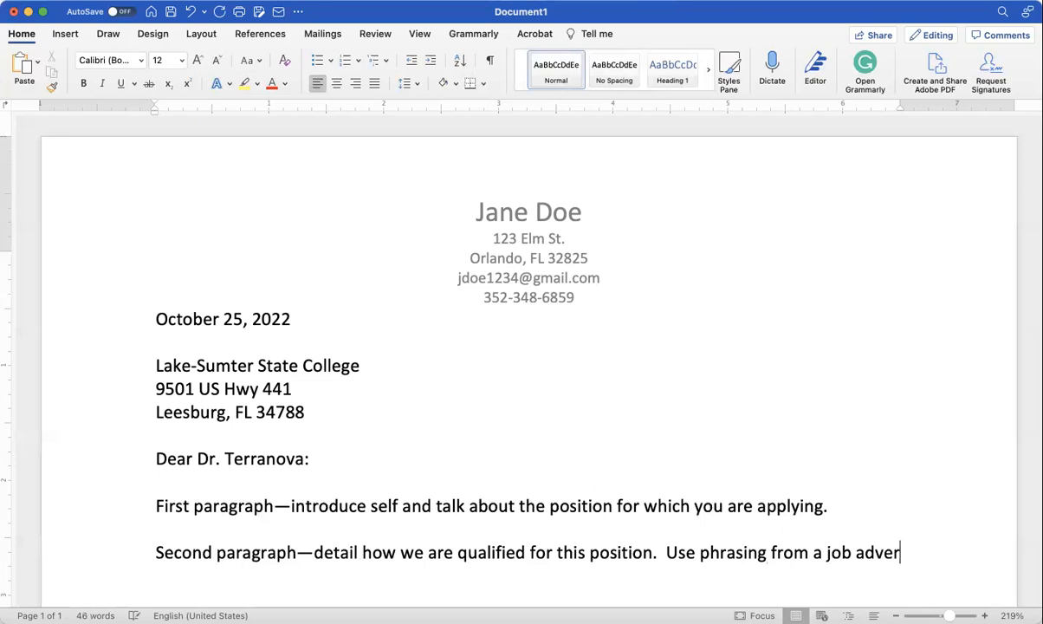
{"action": "type", "text": "tisement as much as possible to match what they said want."}
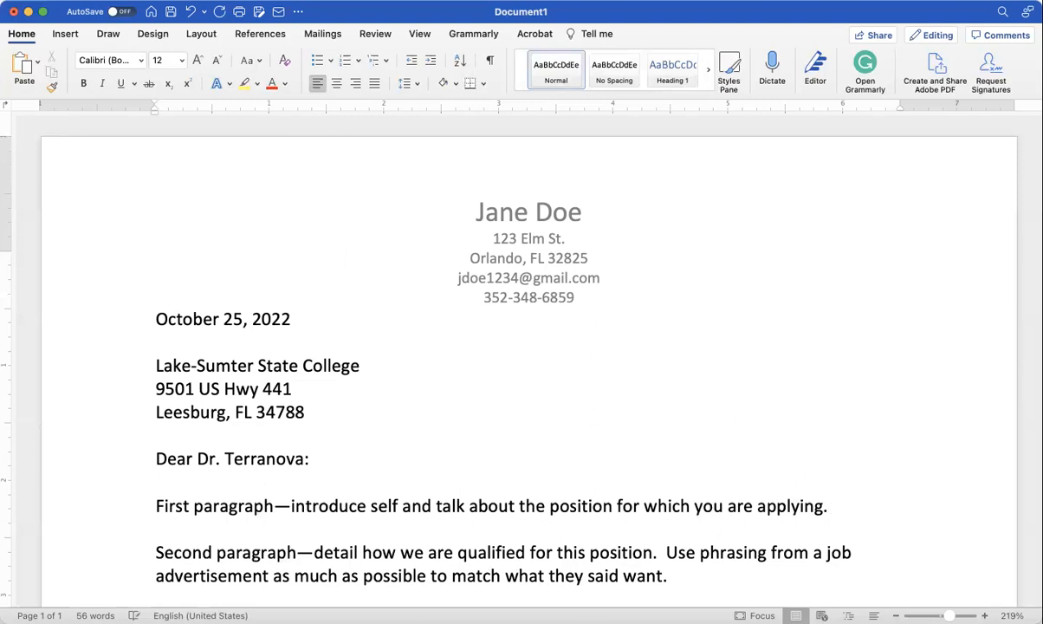
Step: Continue the first paragraph with 'Talk about why you want to work for this particular employer…'
{"action": "type", "text": "Talk about why you "}
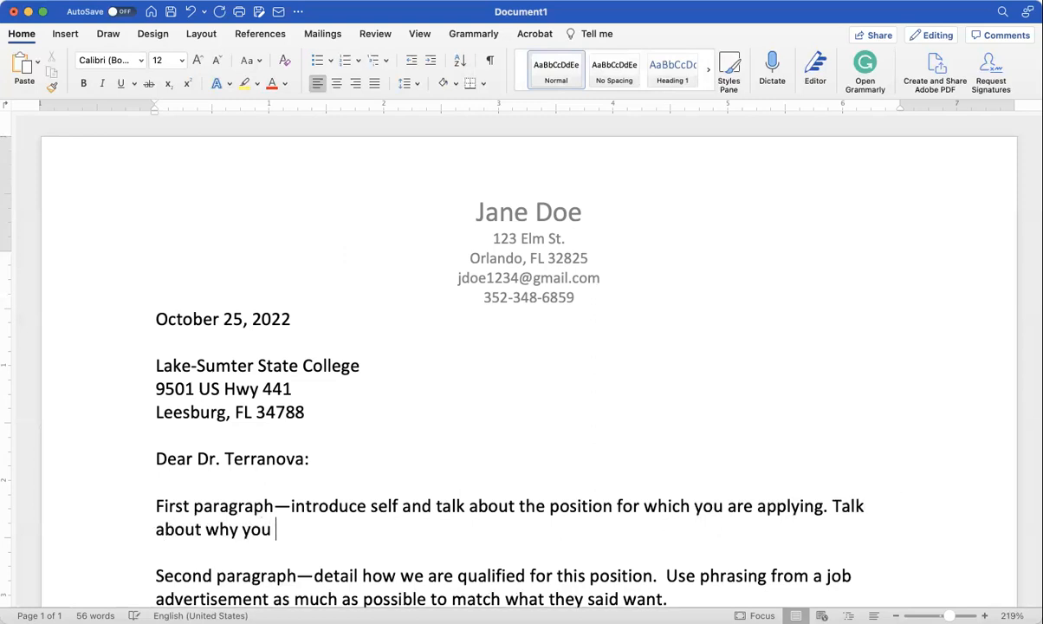
{"action": "type", "text": "want to work "}
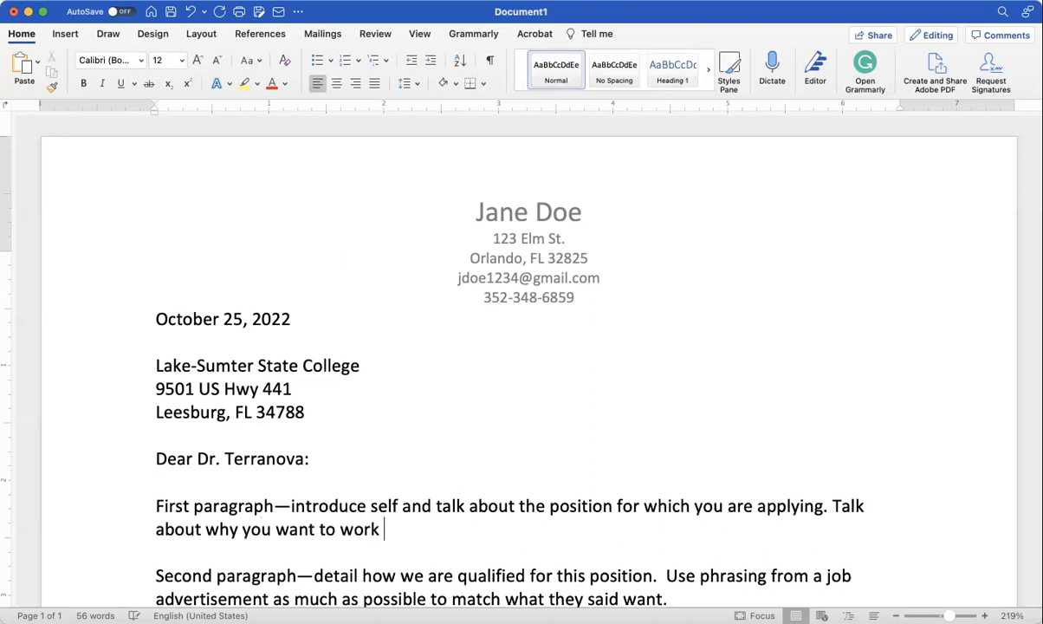
{"action": "type", "text": "for this particu"}
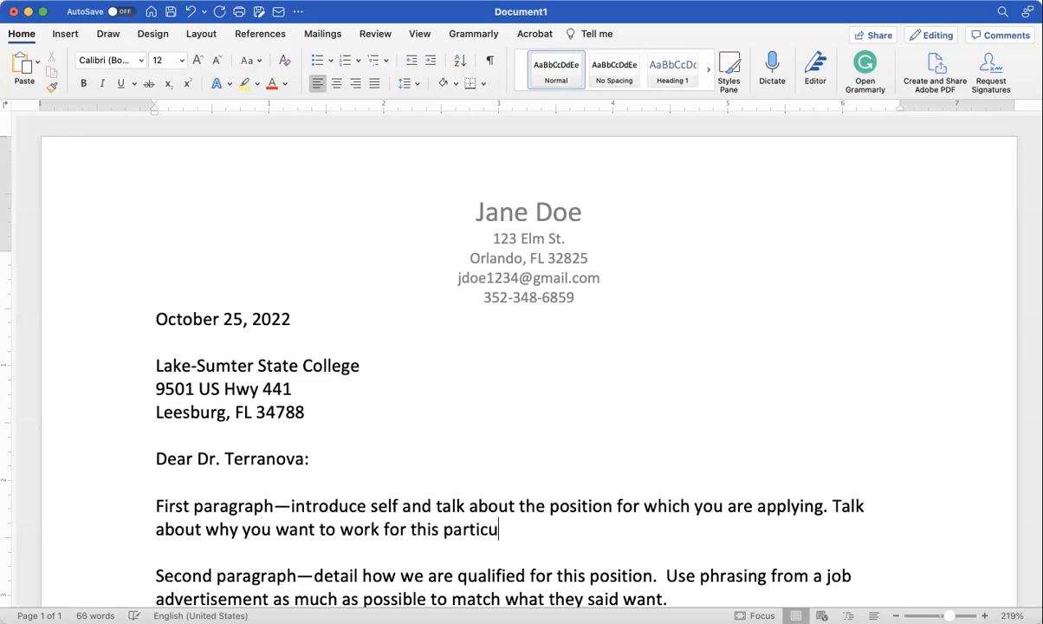
{"action": "type", "text": "lar employ"}
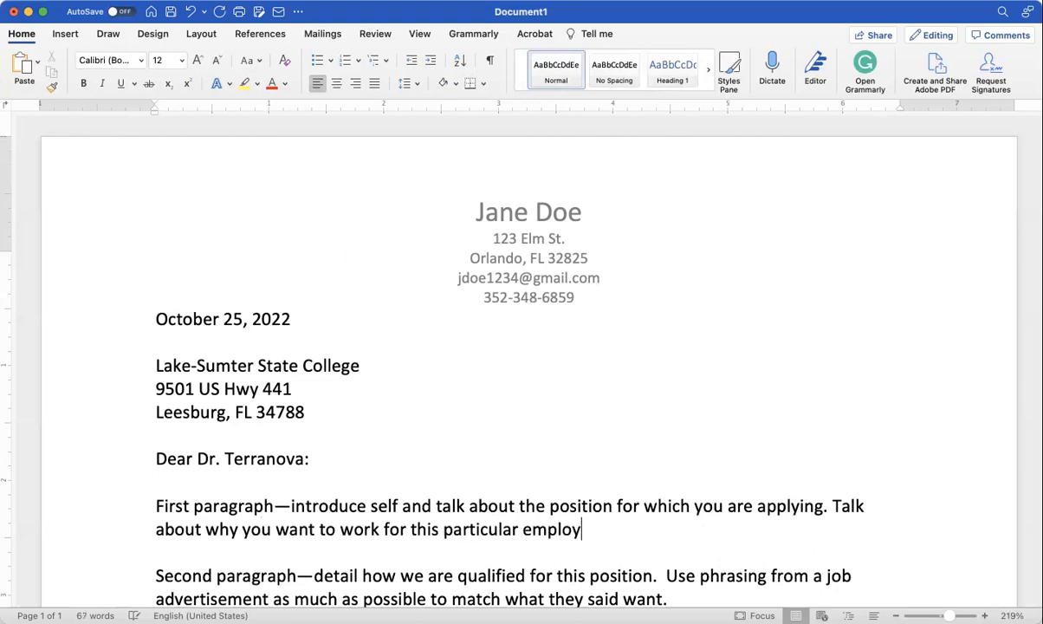
{"action": "type", "text": "er and what y"}
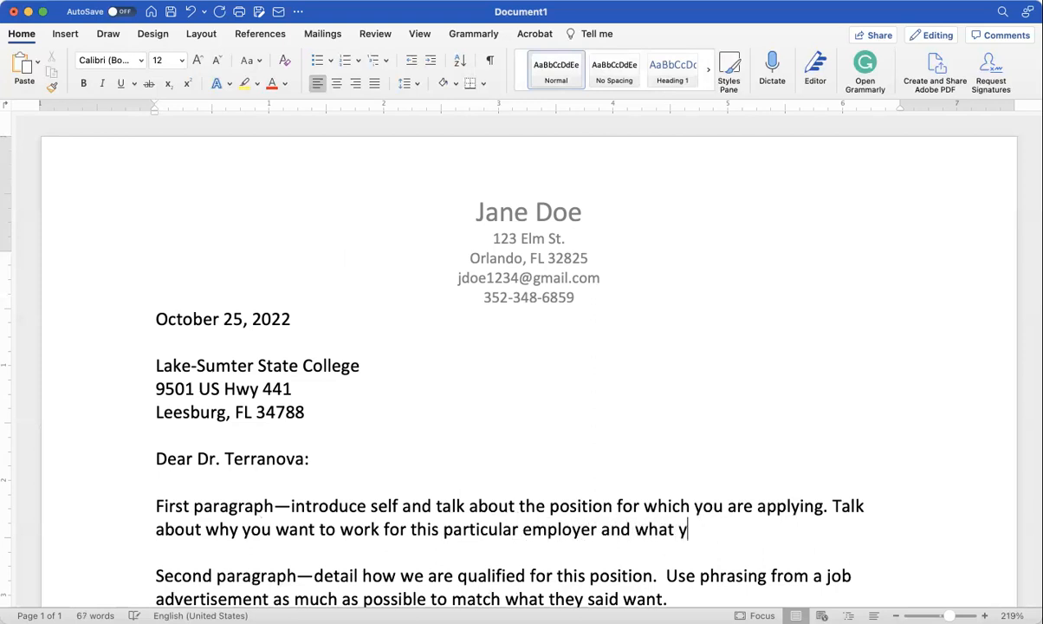
{"action": "type", "text": "ou know of"}
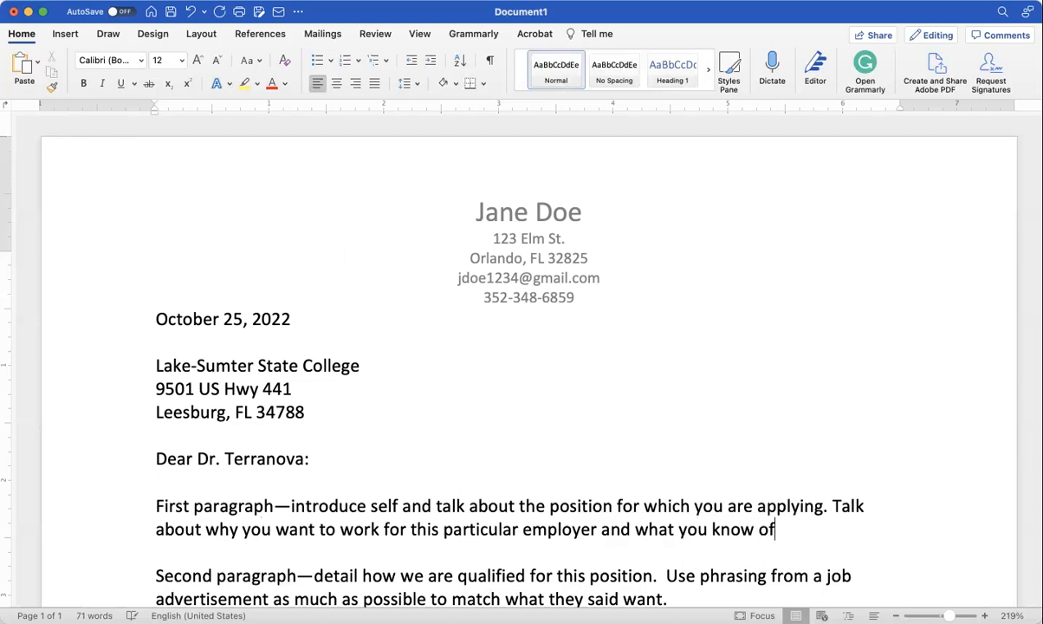
{"action": "type", "text": " their reputation."}
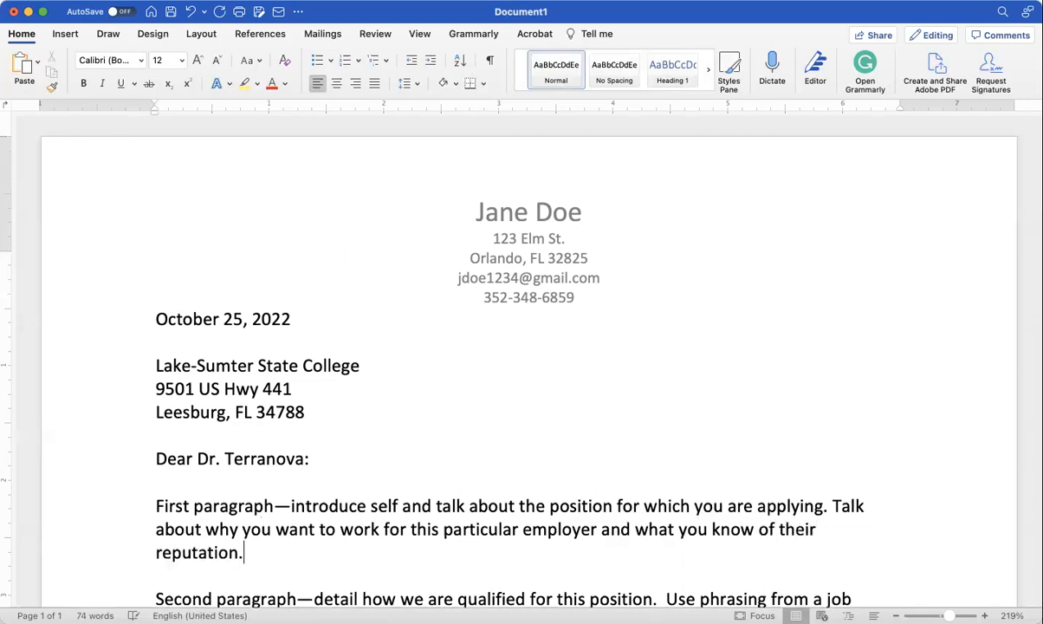
Step: Add a third paragraph 'Short third--thank them for their time, ask for an interview.' followed by 'Sincerely'
{"action": "scroll", "coordinate": [846, 388], "scroll_direction": "down", "scroll_amount": 5}
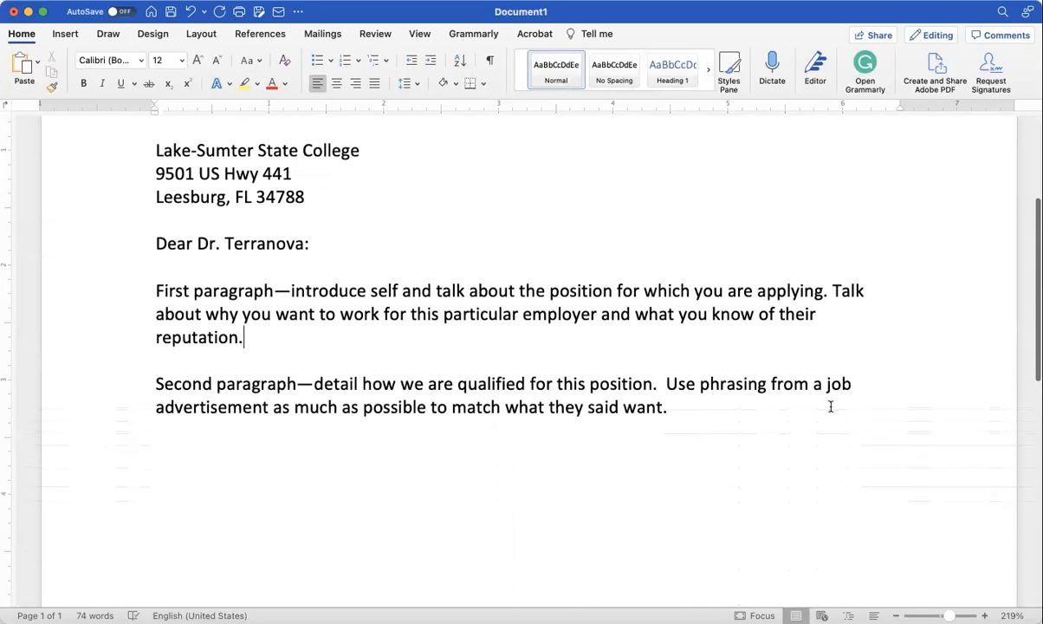
{"action": "left_click", "coordinate": [695, 410]}
{"action": "key", "text": "Return"}
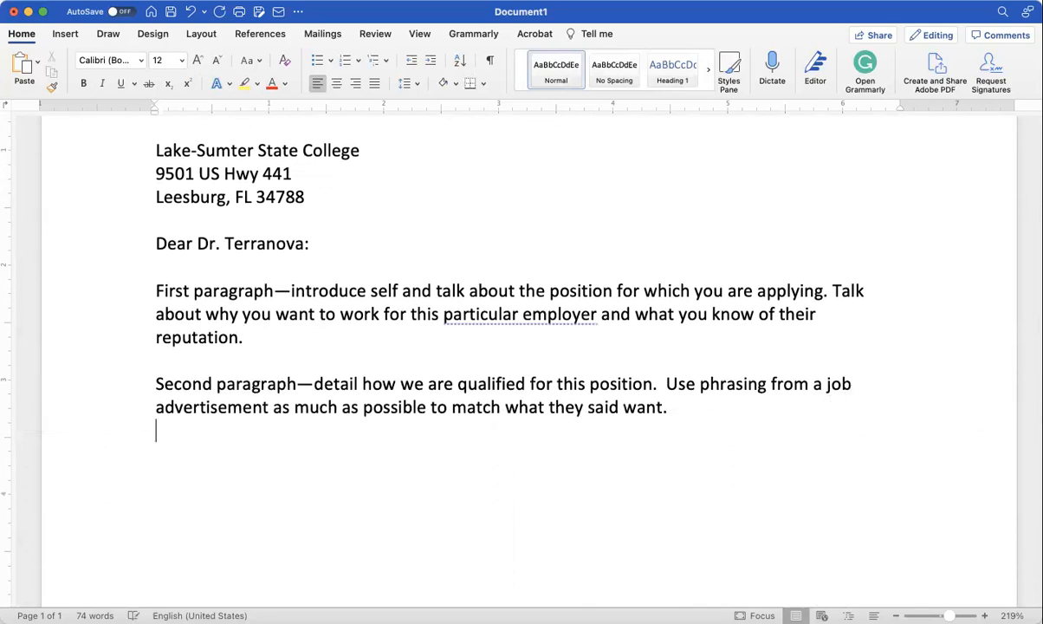
{"action": "key", "text": "Return"}
{"action": "type", "text": "Short"}
{"action": "type", "text": " 3r"}
{"action": "key", "text": "BackSpace"}
{"action": "key", "text": "BackSpace"}
{"action": "key", "text": "BackSpace"}
{"action": "type", "text": "third--p"}
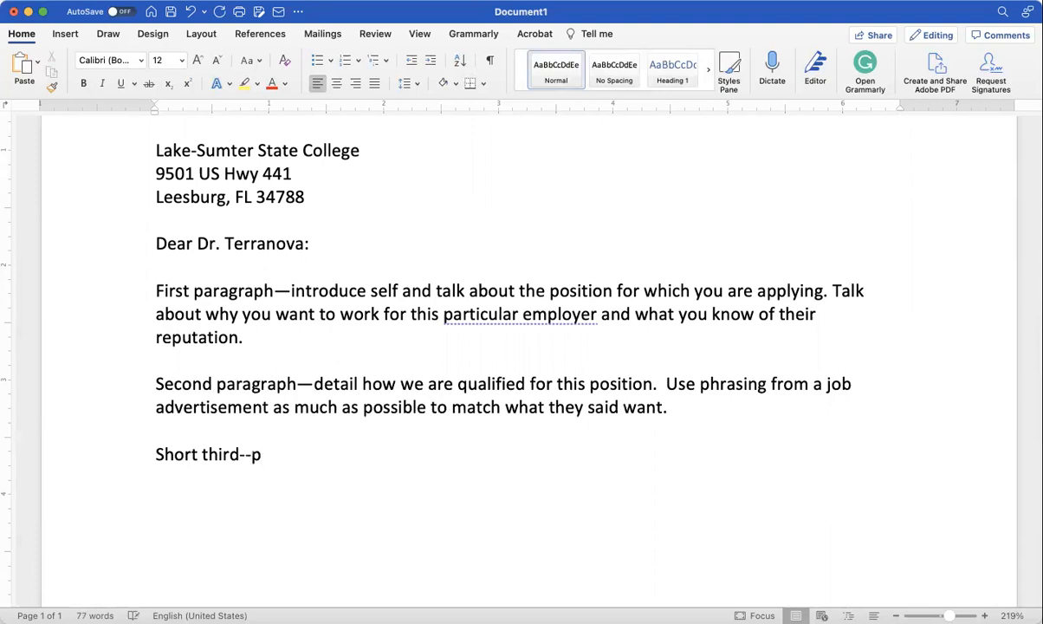
{"action": "key", "text": "BackSpace"}
{"action": "type", "text": "thank them fo"}
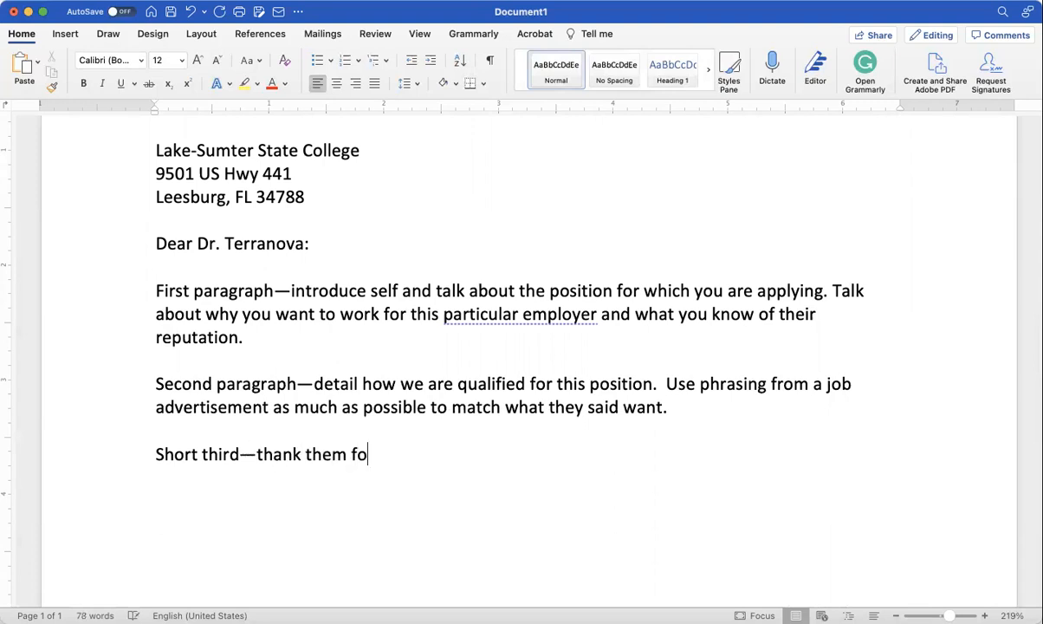
{"action": "type", "text": "r their ti"}
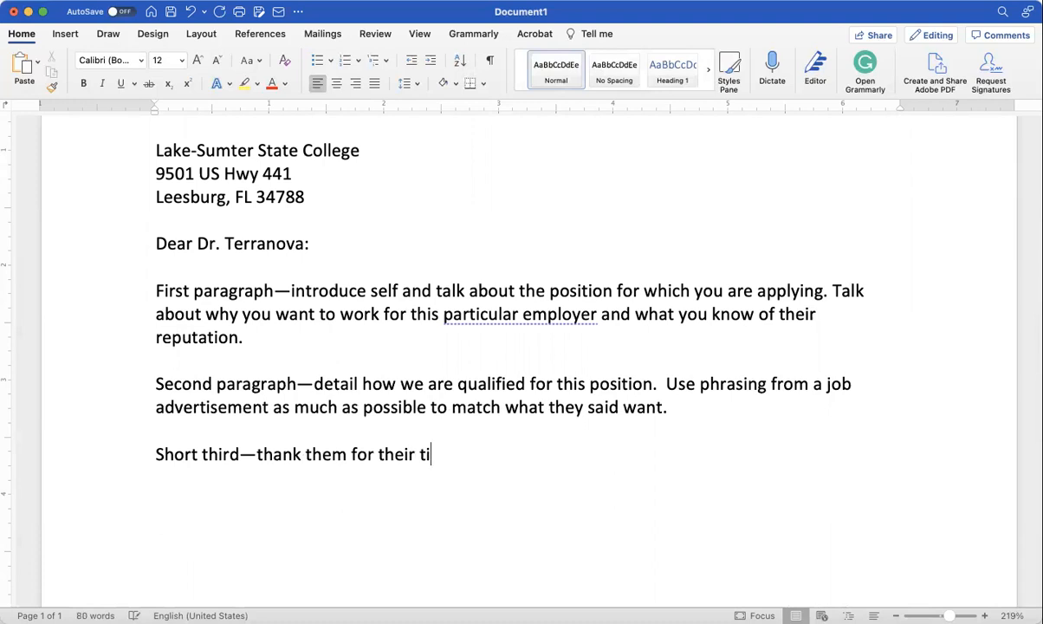
{"action": "type", "text": "me, ask fo"}
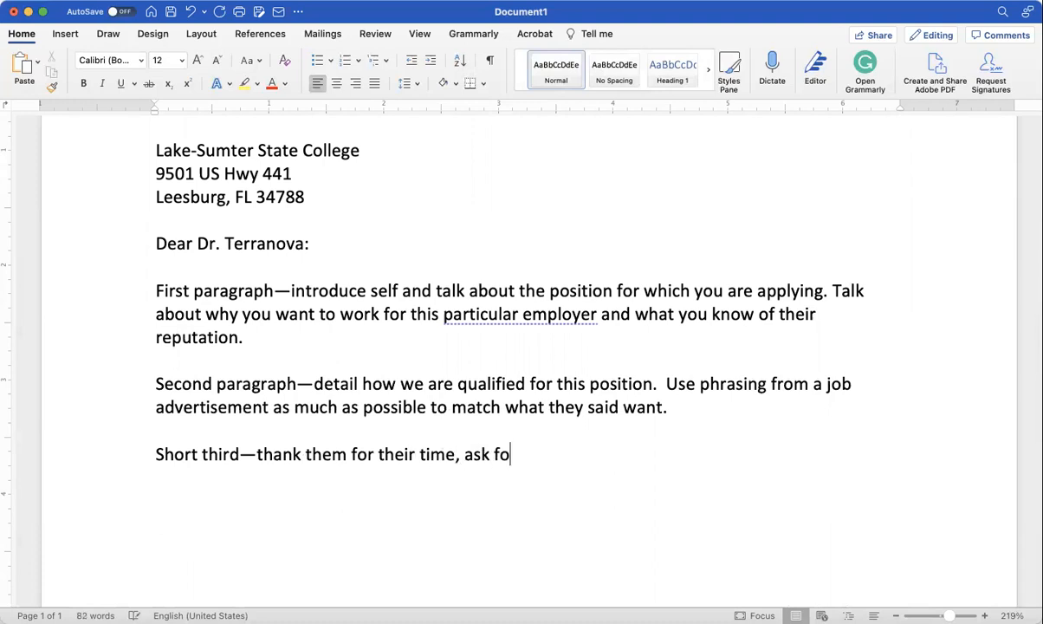
{"action": "type", "text": "r an interv"}
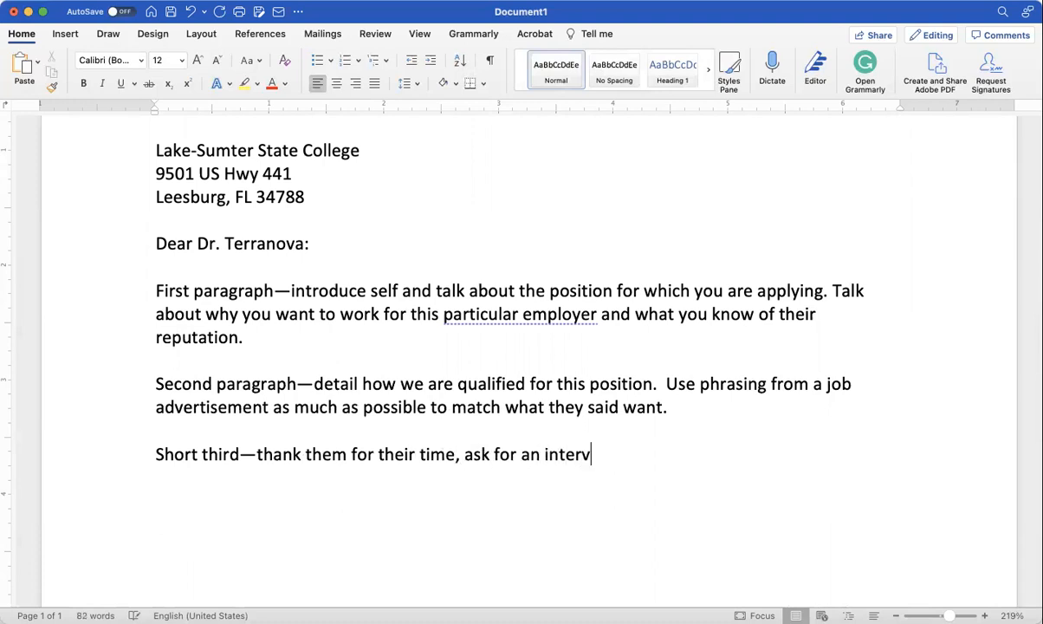
{"action": "type", "text": "iew.  Sincerely,"}
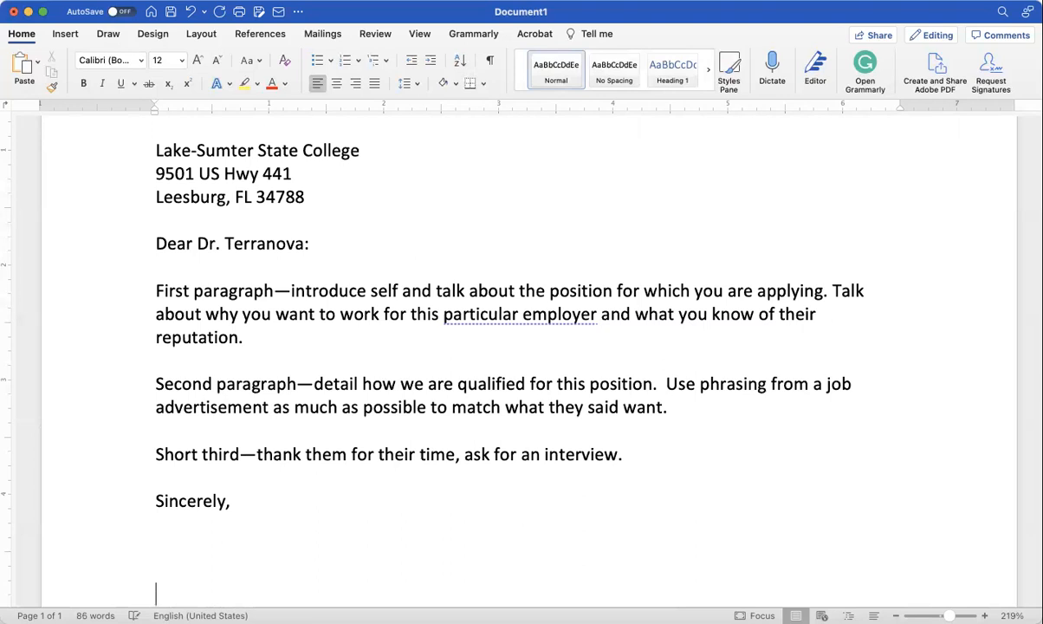
Step: Add signature space and the applicant's name below 'Sincerely'
{"action": "key", "text": "Return"}
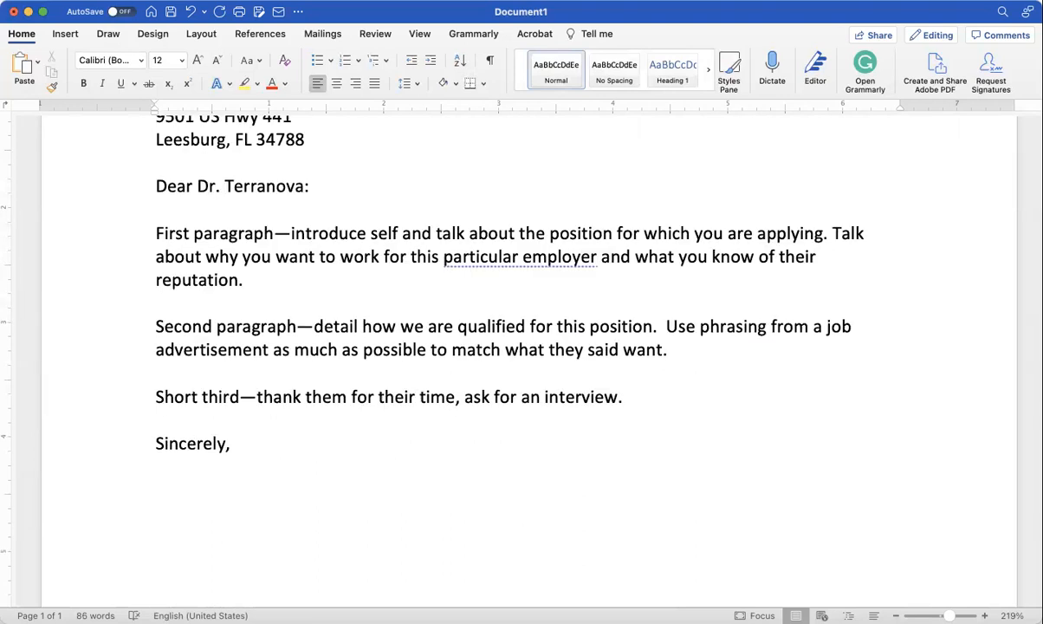
{"action": "type", "text": "Jane Doe"}
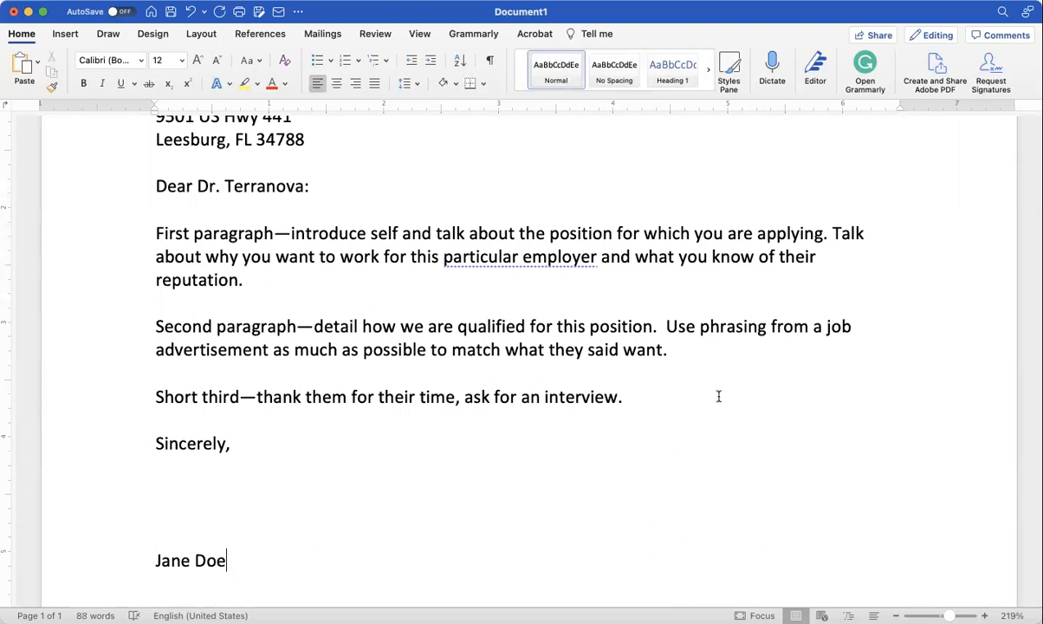
{"action": "scroll", "coordinate": [670, 494], "scroll_direction": "up", "scroll_amount": 5}
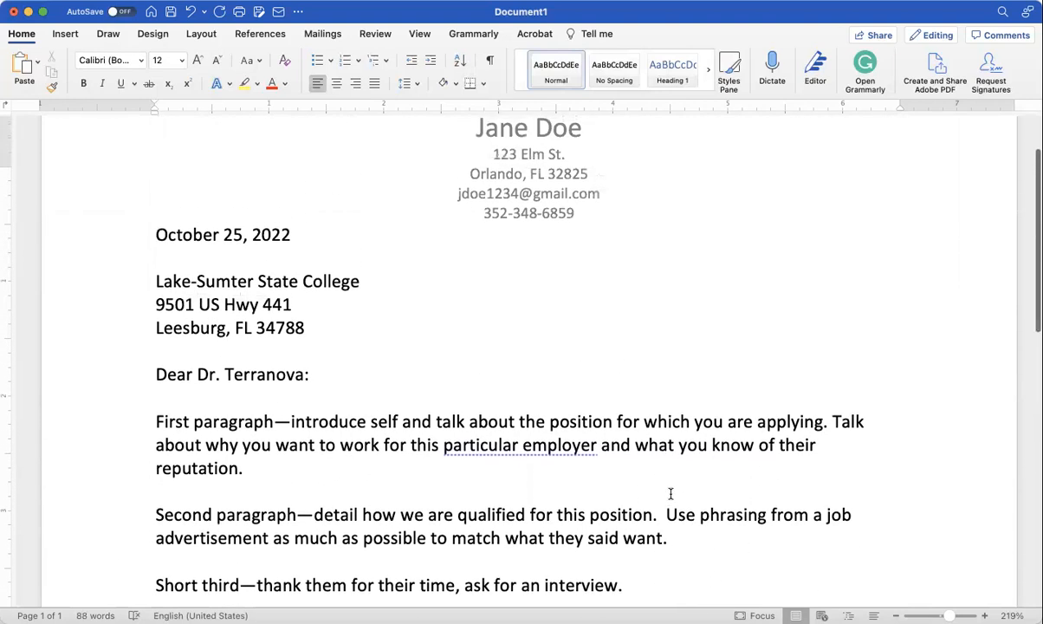
Step: Ignore the Editor's conciseness suggestion on 'particular employer', keeping the original wording
{"action": "left_click", "coordinate": [562, 447]}
{"action": "left_click", "coordinate": [745, 496]}
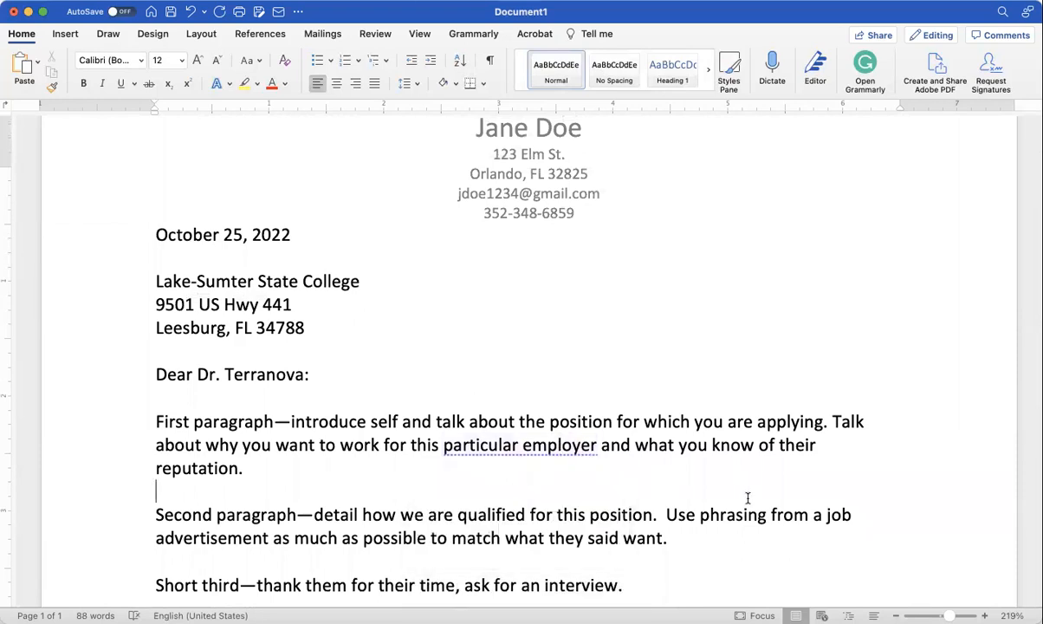
{"action": "left_click", "coordinate": [570, 446]}
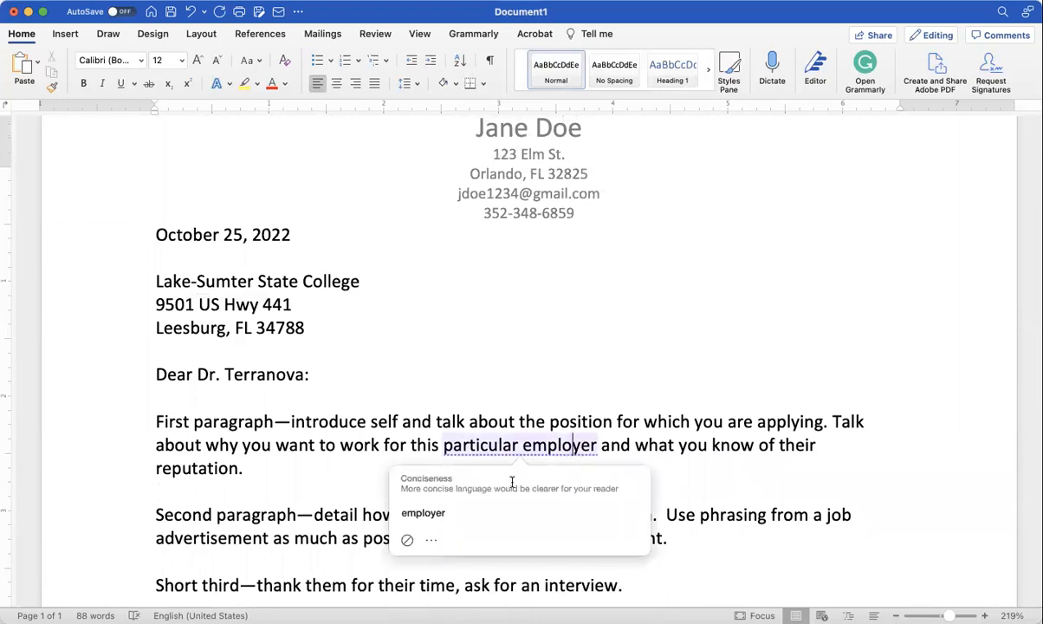
{"action": "left_click", "coordinate": [407, 539]}
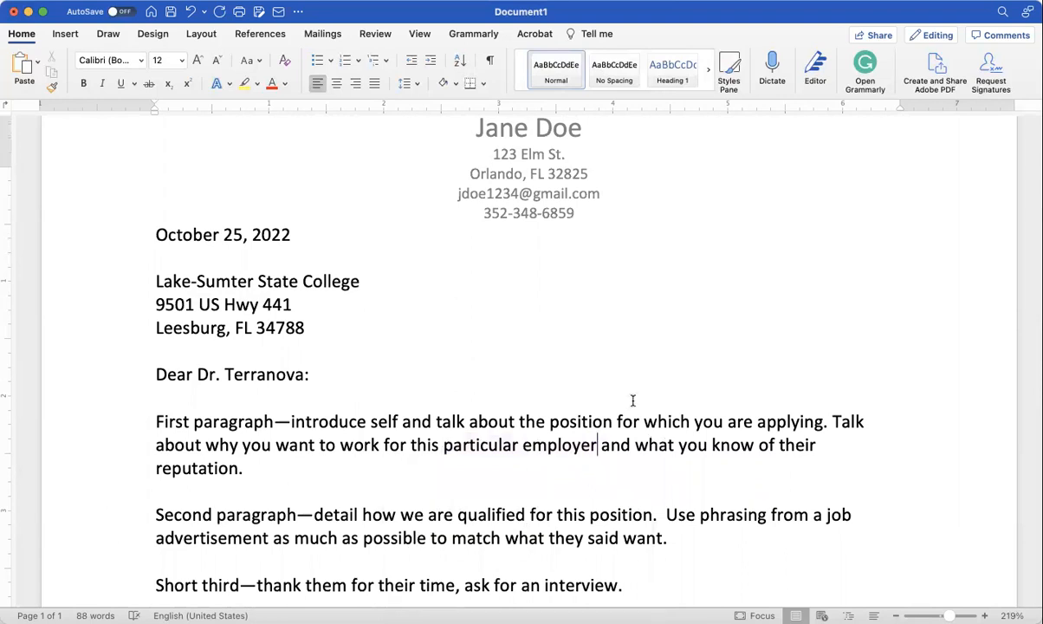
{"action": "scroll", "coordinate": [632, 400], "scroll_direction": "up", "scroll_amount": 3}
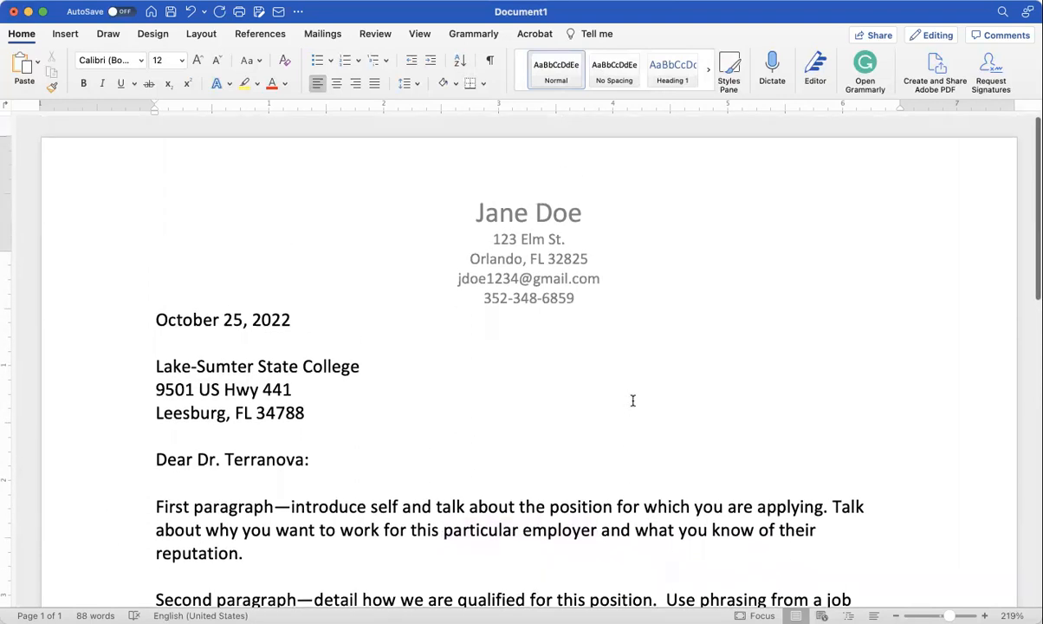
{"action": "scroll", "coordinate": [632, 400], "scroll_direction": "down", "scroll_amount": 20}
{"action": "scroll", "coordinate": [632, 400], "scroll_direction": "up", "scroll_amount": 10}
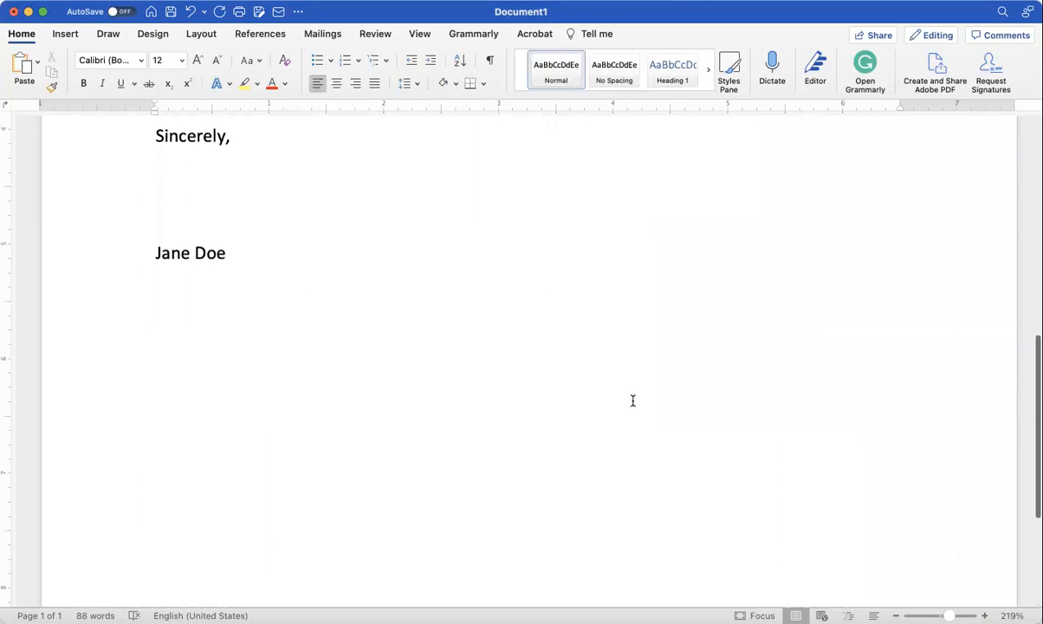
{"action": "scroll", "coordinate": [632, 400], "scroll_direction": "up", "scroll_amount": 15}
{"action": "scroll", "coordinate": [632, 400], "scroll_direction": "down", "scroll_amount": 20}
{"action": "scroll", "coordinate": [632, 400], "scroll_direction": "up", "scroll_amount": 15}
{"action": "scroll", "coordinate": [632, 400], "scroll_direction": "down", "scroll_amount": 5}
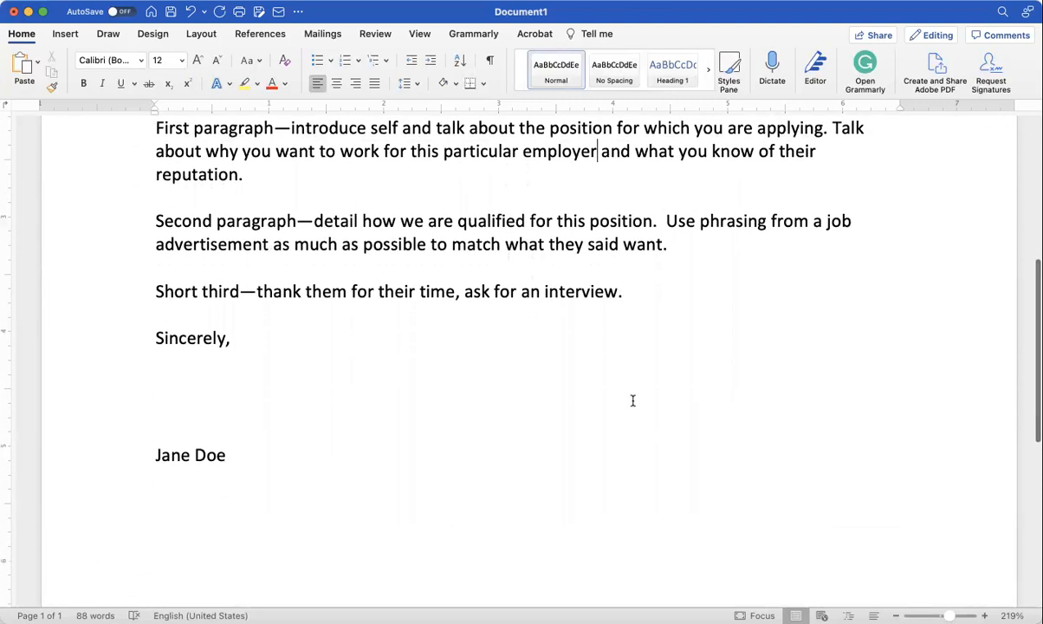
{"action": "scroll", "coordinate": [632, 400], "scroll_direction": "down", "scroll_amount": 5}
{"action": "scroll", "coordinate": [632, 400], "scroll_direction": "up", "scroll_amount": 11}
{"action": "scroll", "coordinate": [632, 400], "scroll_direction": "down", "scroll_amount": 9}
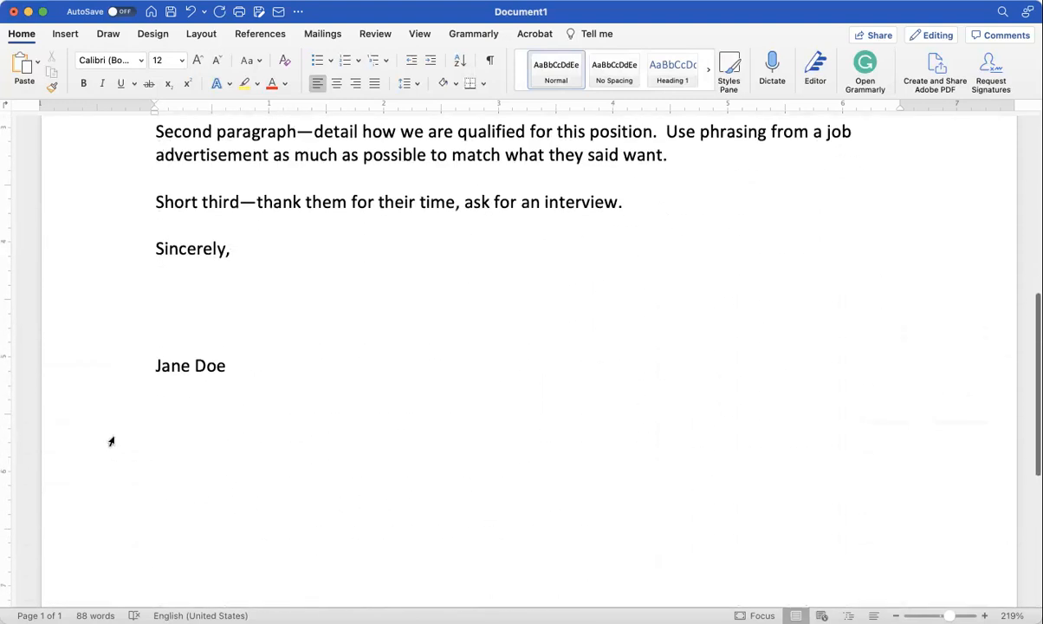
Step: Insert a page break after the signature line to start a blank page 2
{"action": "left_click", "coordinate": [158, 387]}
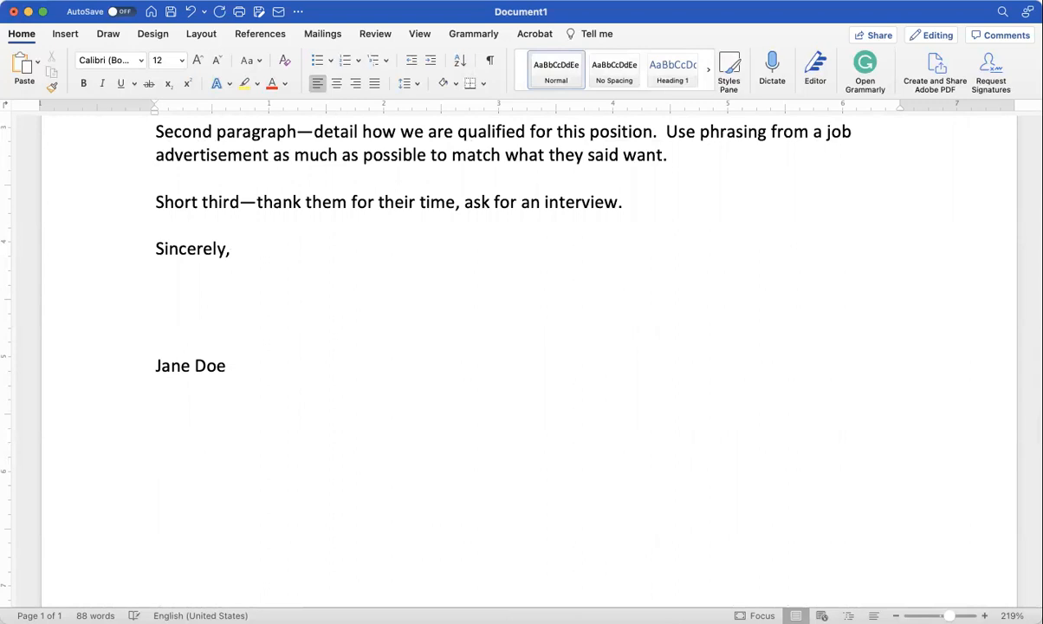
{"action": "left_click", "coordinate": [61, 38]}
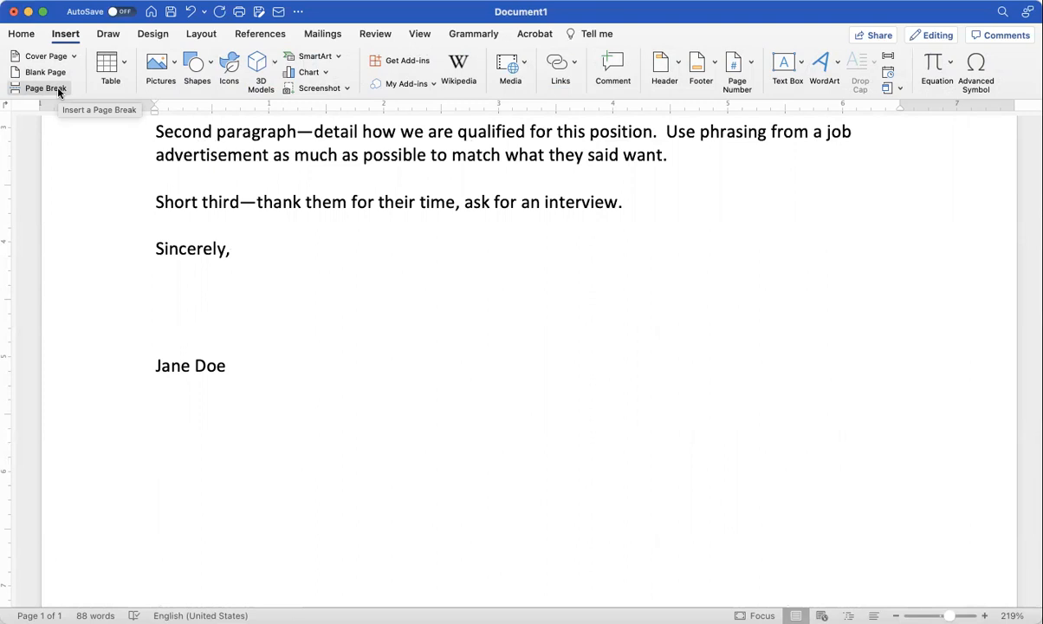
{"action": "left_click", "coordinate": [58, 91]}
{"action": "scroll", "coordinate": [295, 210], "scroll_direction": "down", "scroll_amount": 4}
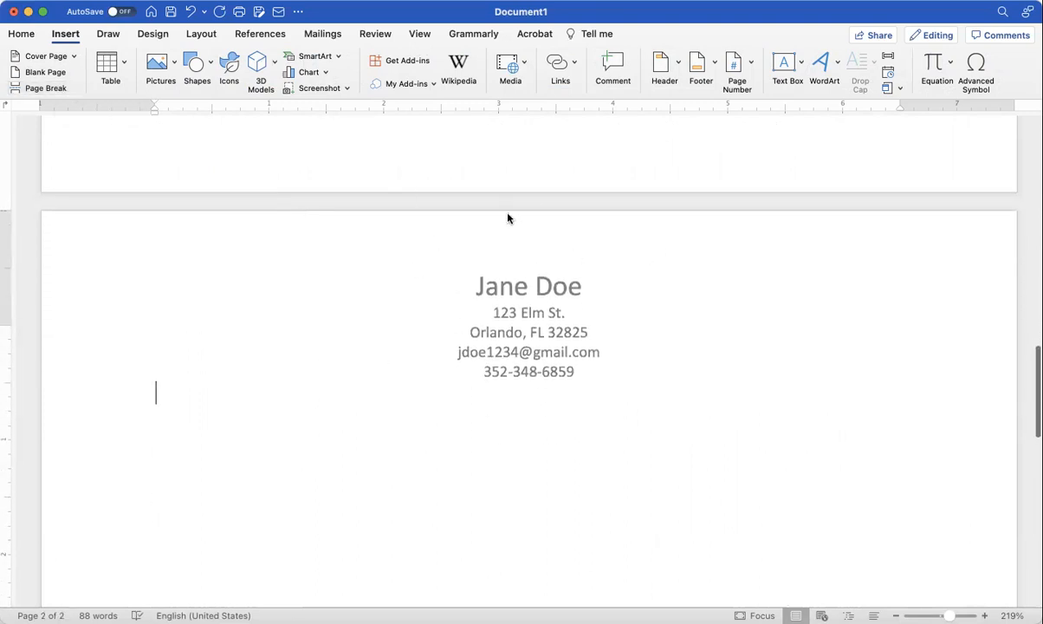
{"action": "scroll", "coordinate": [539, 303], "scroll_direction": "up", "scroll_amount": 12}
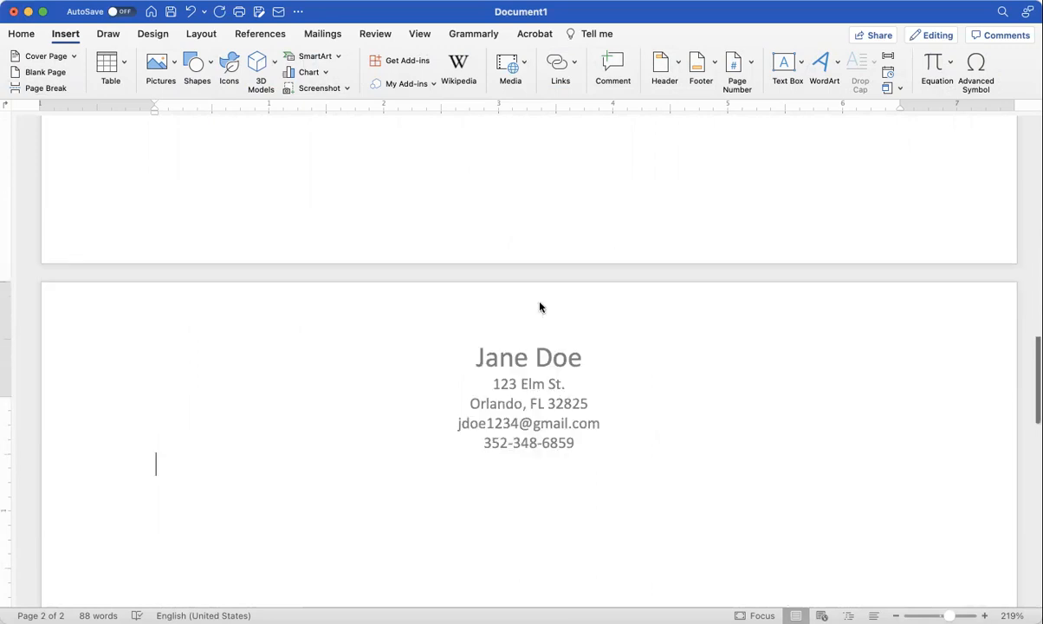
{"action": "scroll", "coordinate": [539, 302], "scroll_direction": "down", "scroll_amount": 12}
{"action": "scroll", "coordinate": [539, 302], "scroll_direction": "down", "scroll_amount": 2}
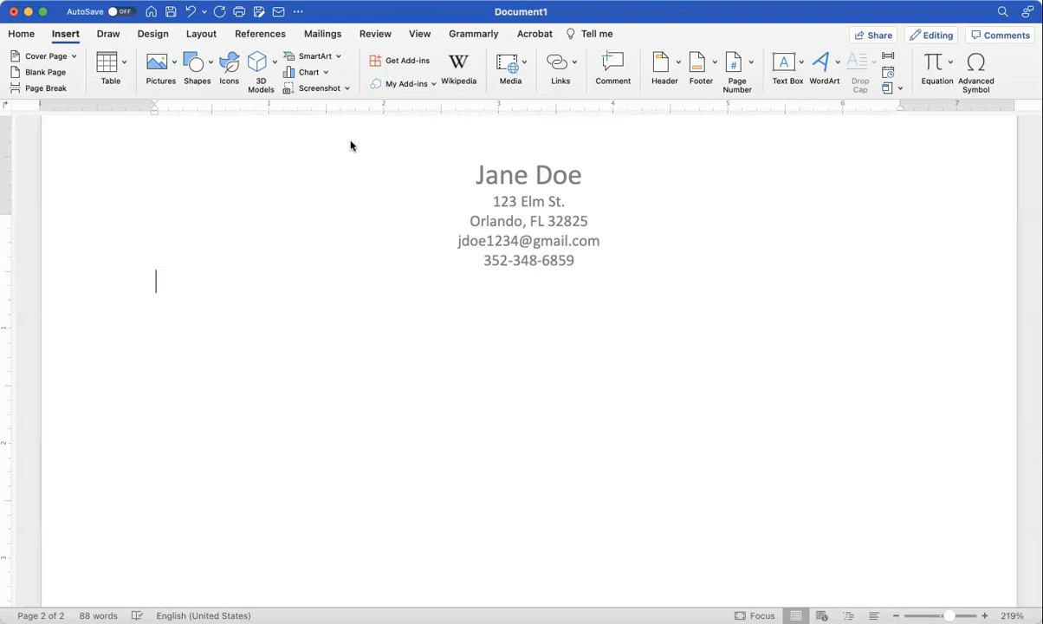
Step: Type the 'Summary of Qualifications:' heading with a blank line above and placeholder text below
{"action": "type", "text": "Summary of "}
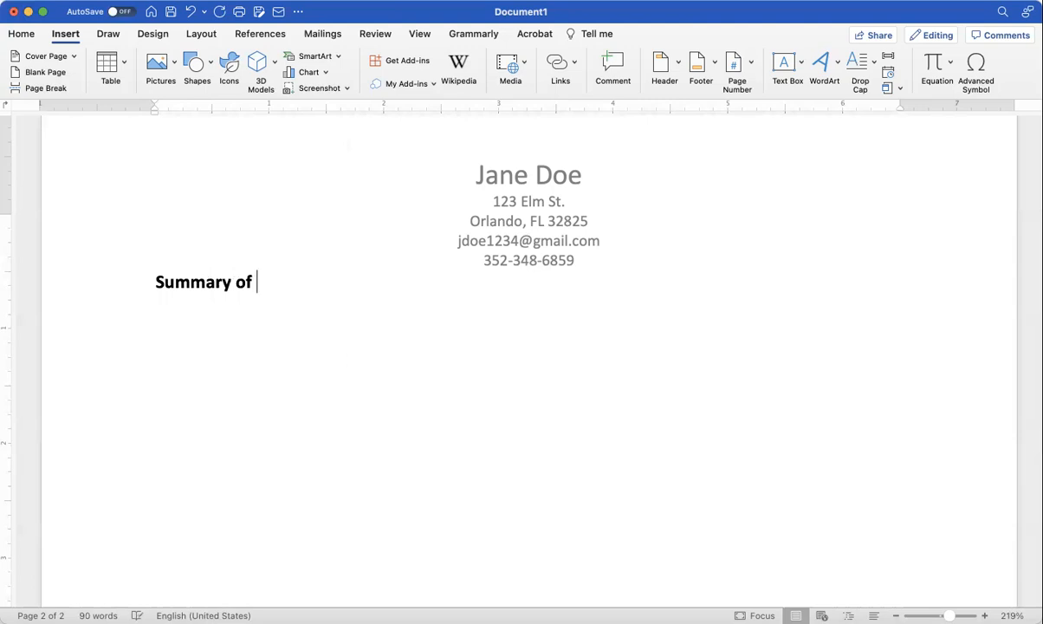
{"action": "type", "text": "Qualif"}
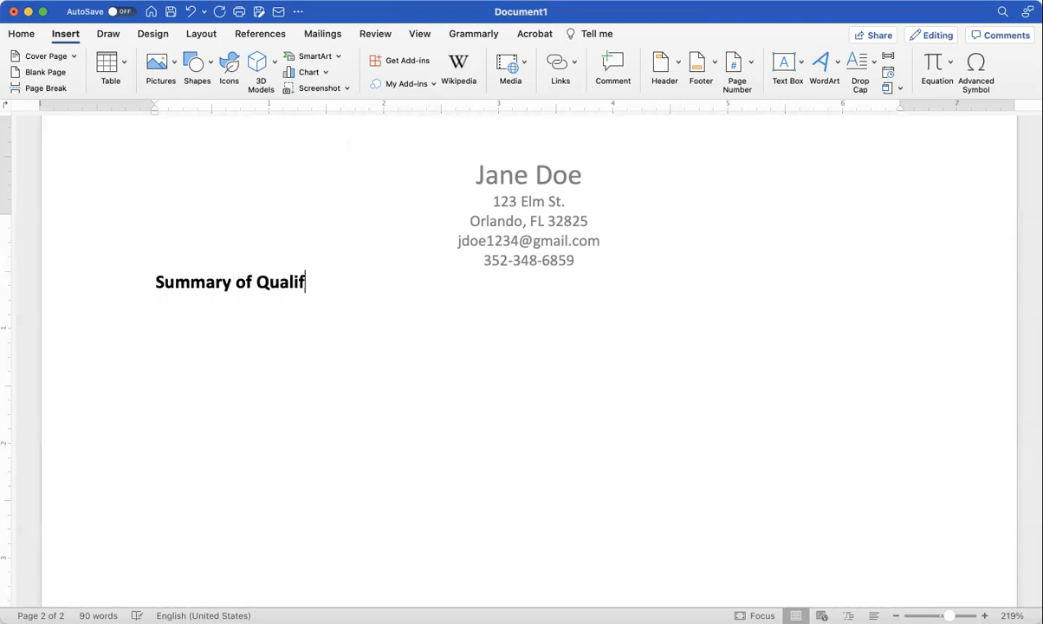
{"action": "type", "text": "ication"}
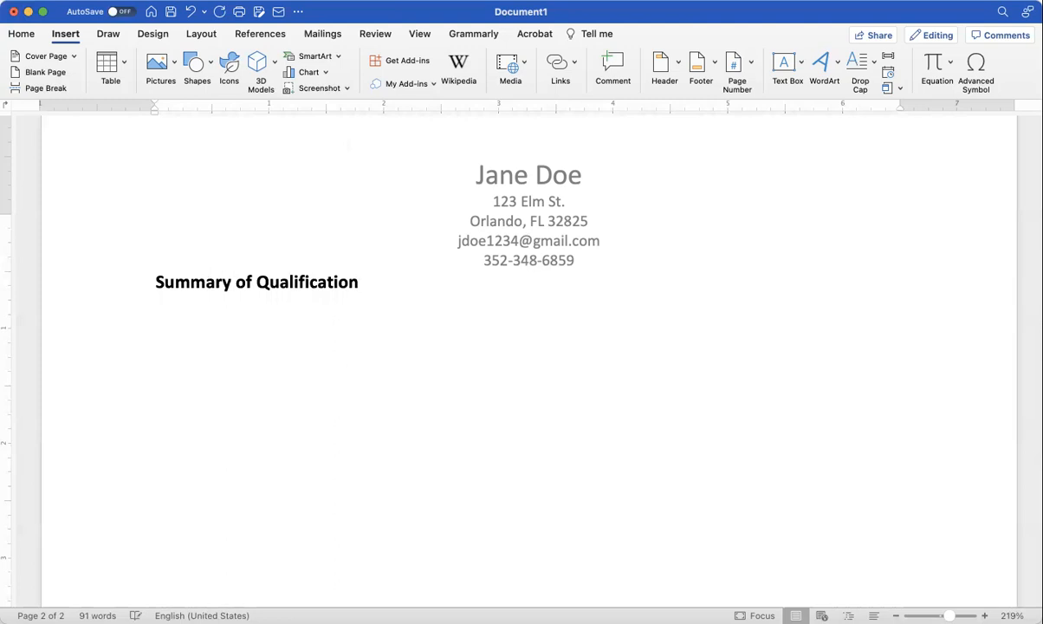
{"action": "type", "text": "s:"}
{"action": "left_click", "coordinate": [156, 282]}
{"action": "key", "text": "Return"}
{"action": "left_click", "coordinate": [382, 306]}
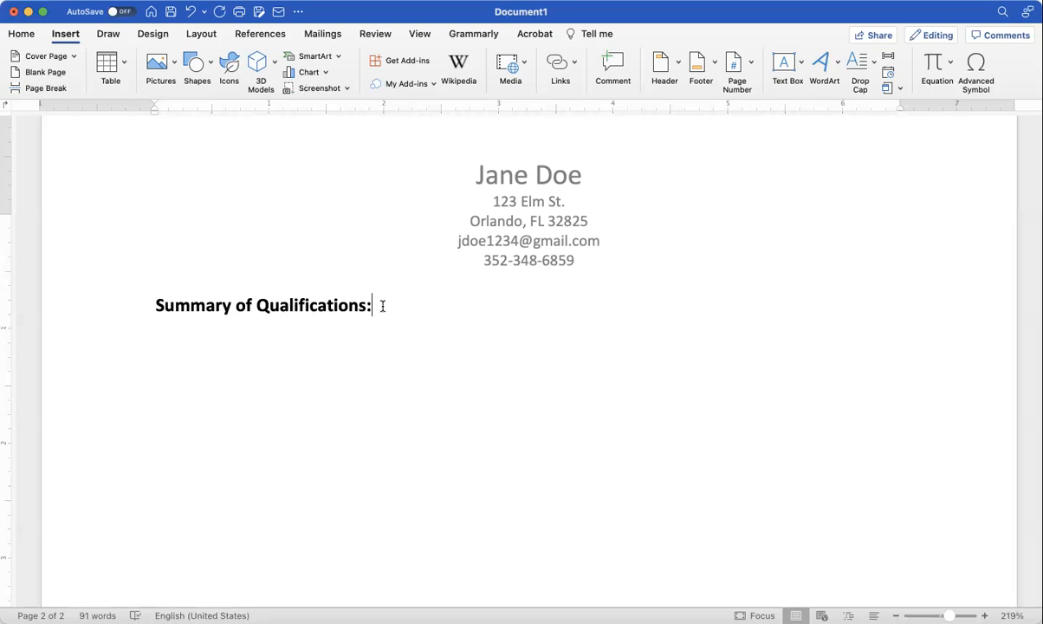
{"action": "key", "text": "Return"}
{"action": "type", "text": "re"}
{"action": "key", "text": "BackSpace"}
{"action": "key", "text": "BackSpace"}
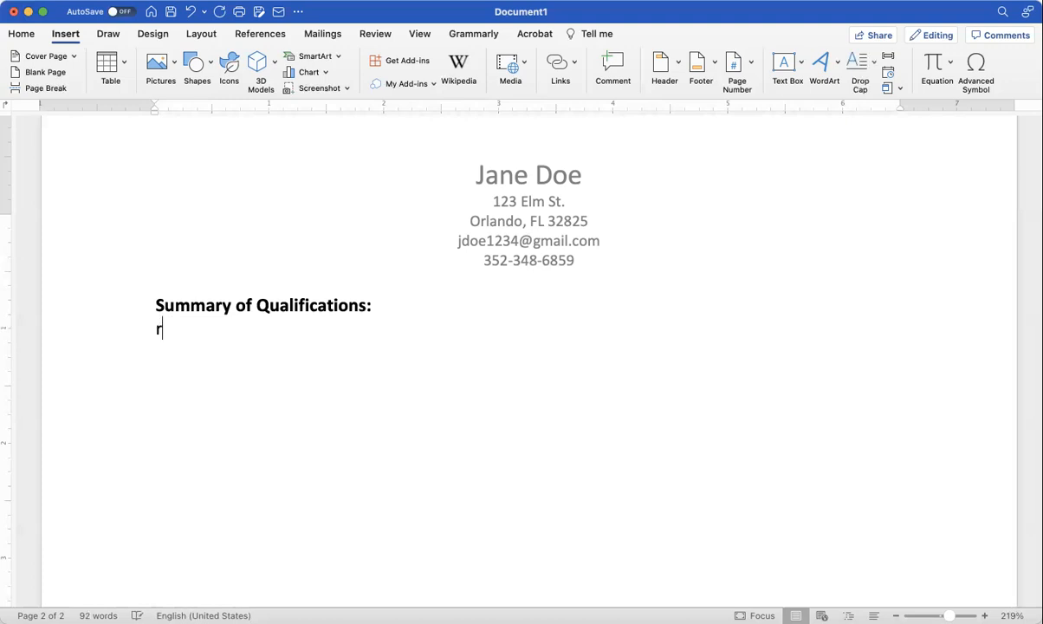
{"action": "type", "text": "Edfwe sfoihrsd[ofihdrs[ofih s[odifh sopdifh"}
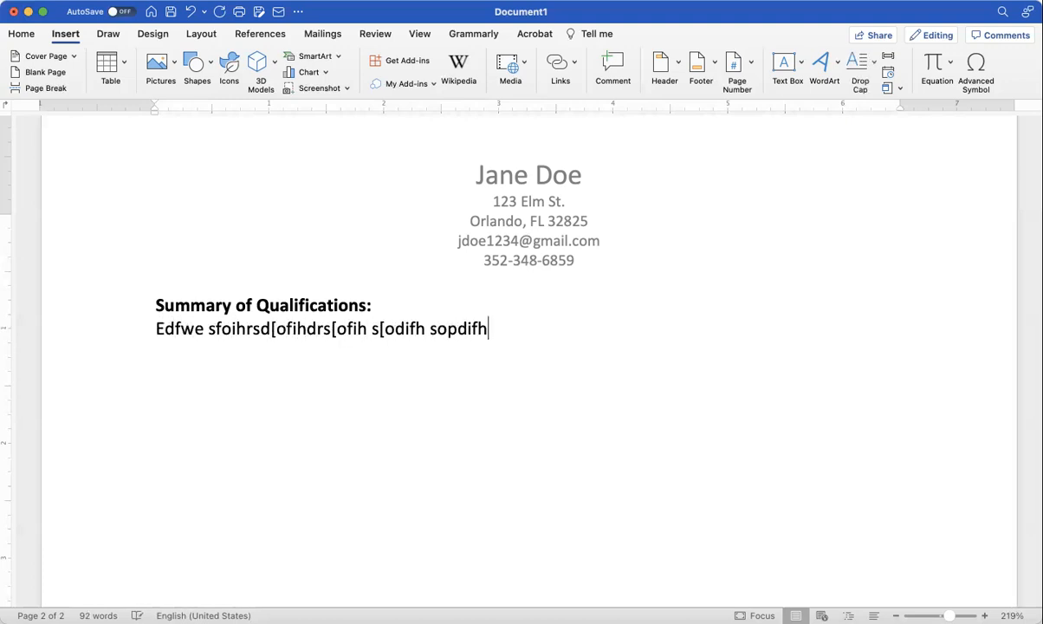
{"action": "type", "text": " s[odifh s[odifh s[odihf[soidhf[osidhf [osifh[soifh [soidf hs[oifh s[od"}
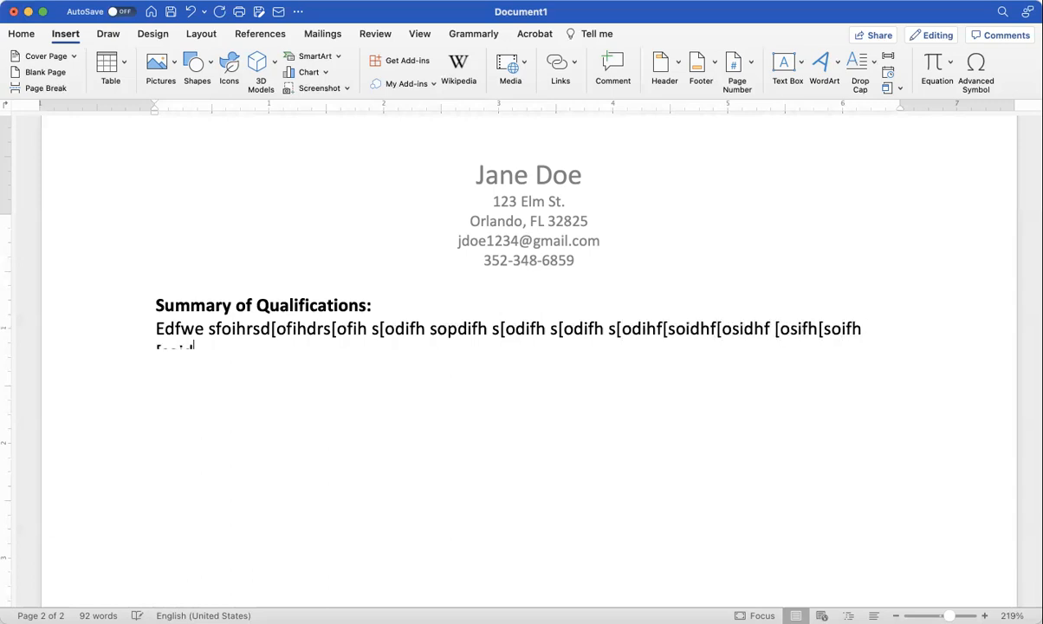
{"action": "type", "text": "ifh s[odifh [soihf [soihf[soifh [soihf "}
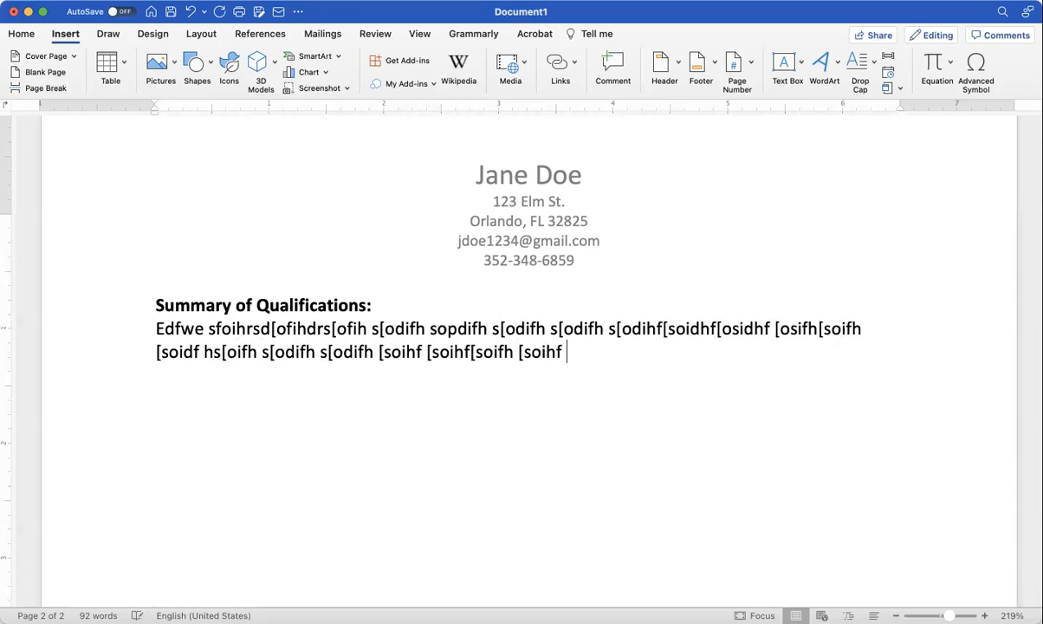
{"action": "type", "text": "[soihf [soihf [soihf [soihf[osihf [osihf [soifh[soifh"}
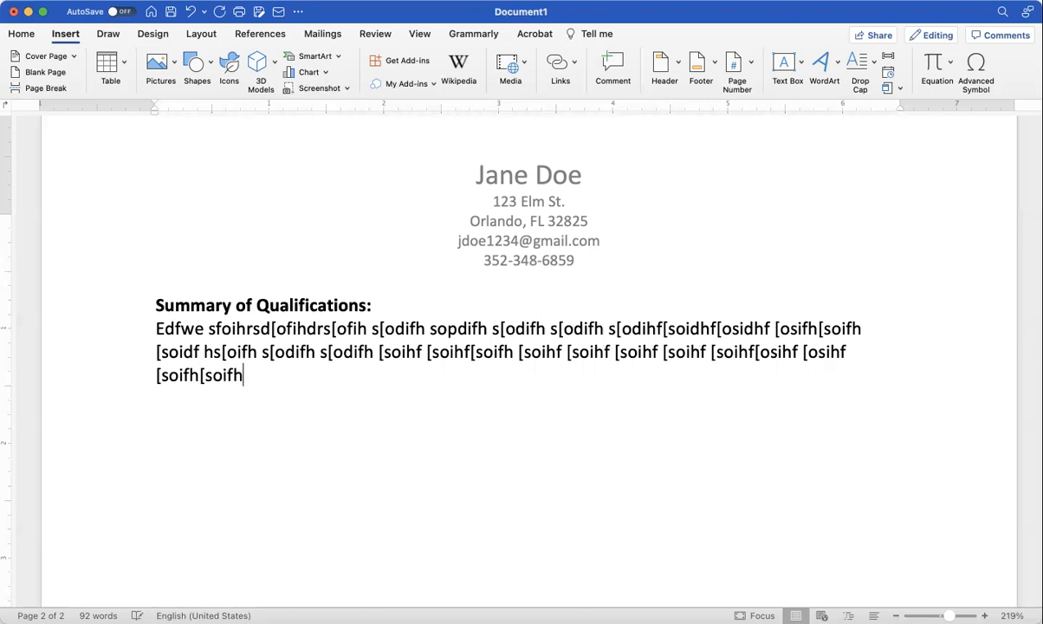
{"action": "type", "text": " [osi hfos[ifh s[oifh so[difh s[odifh s[oifh s[oifh s[o"}
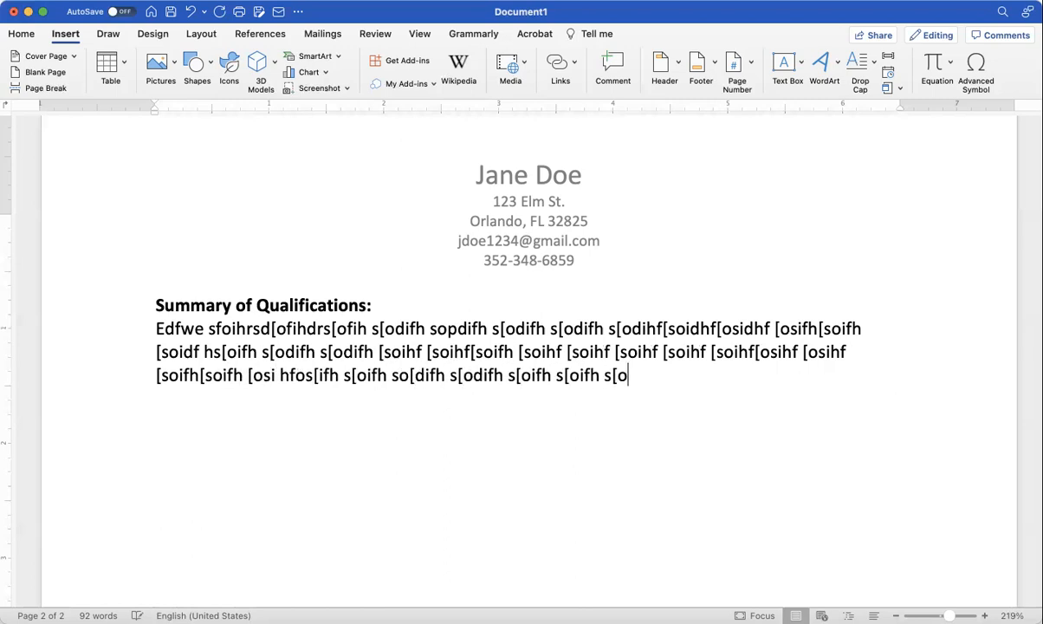
{"action": "type", "text": "ifh s[odifh s[ofi hsoif hs[ofih s[of hsoif hso[fi"}
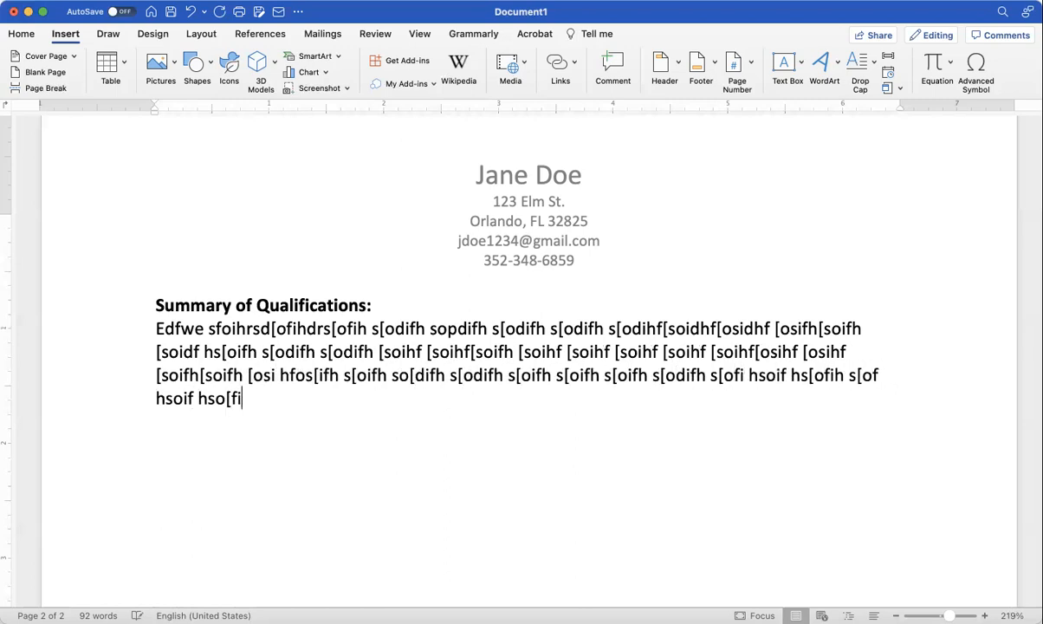
{"action": "type", "text": " hso[if hsoif hso[fi hso[ifsdoif hsdofih sdo[fi"}
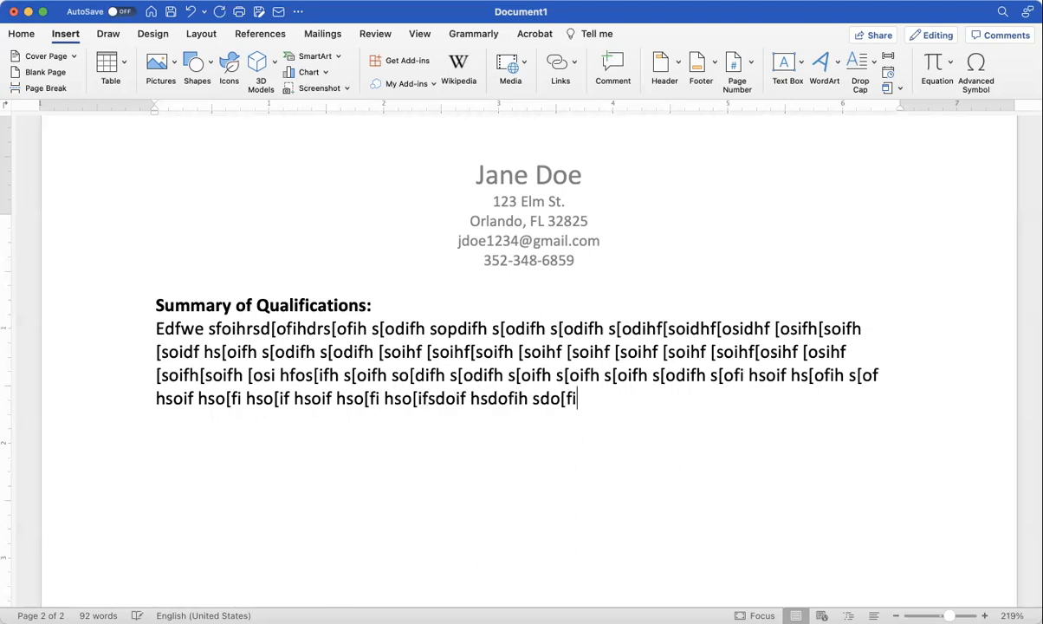
{"action": "type", "text": "h sd[oi fhso[dfih so[ifh s."}
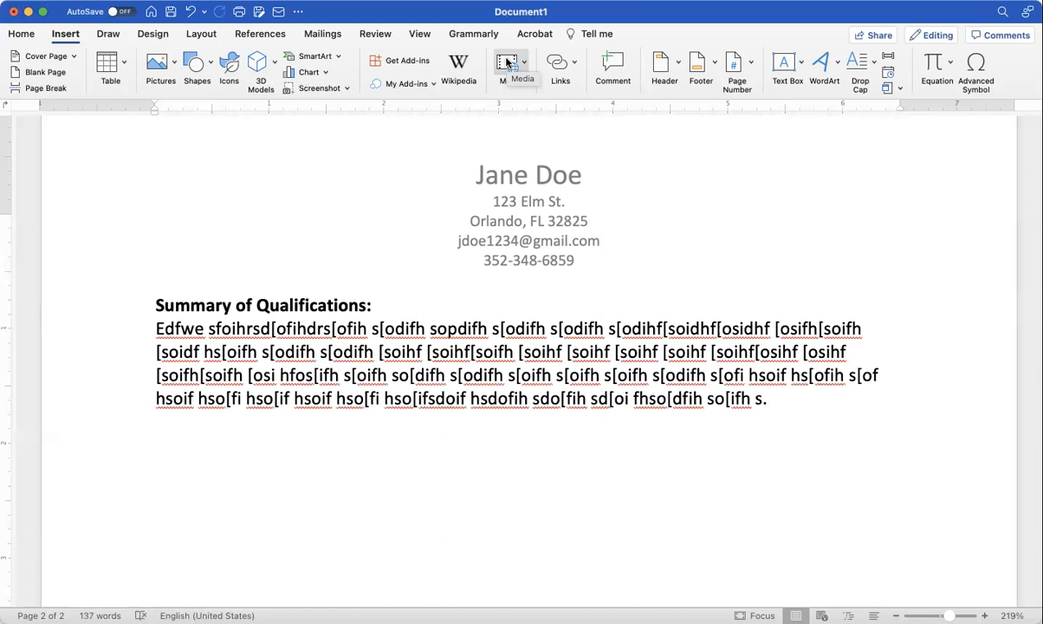
Step: Type the 'Education' heading below the summary paragraph and start a new line under it
{"action": "key", "text": "Return"}
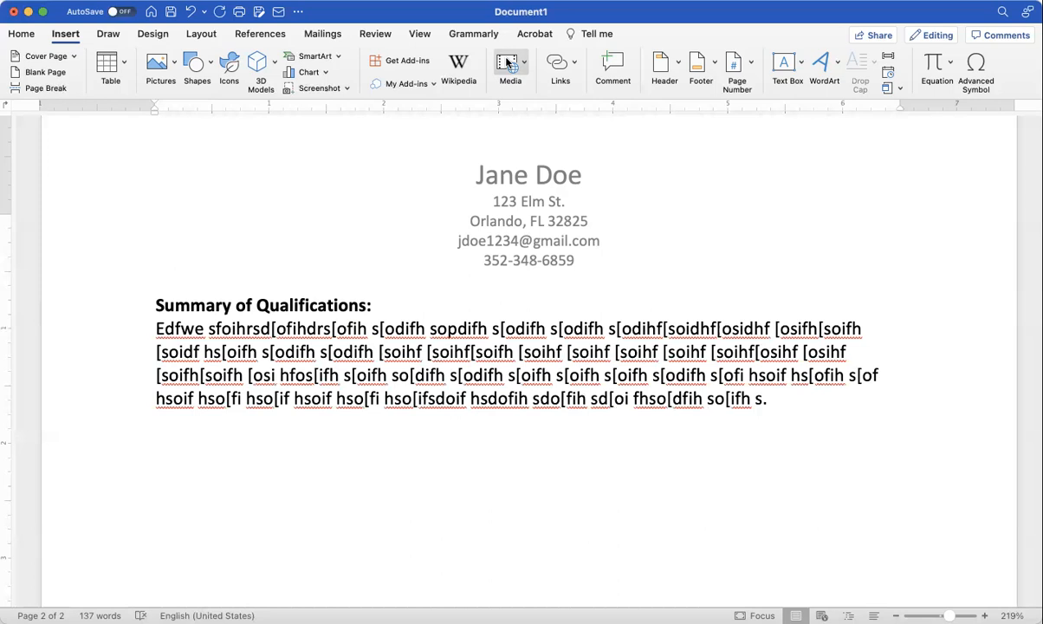
{"action": "type", "text": "Education:"}
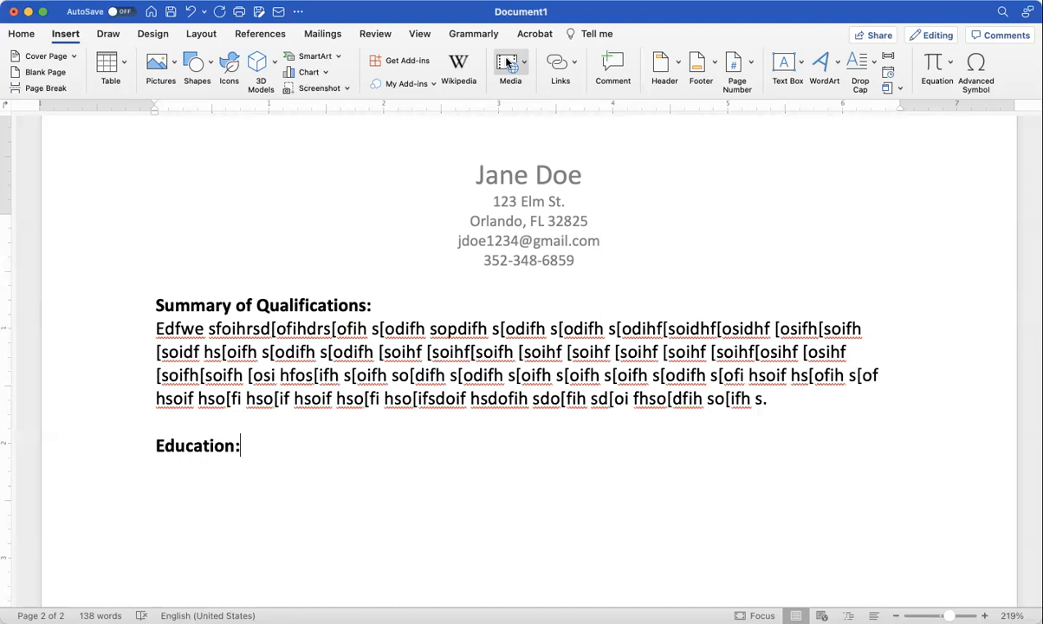
{"action": "key", "text": "Return"}
Step: Enter 'University of Central Florida', 'Orlando, FL' and '2016-present' on separate lines
{"action": "left_click", "coordinate": [23, 37]}
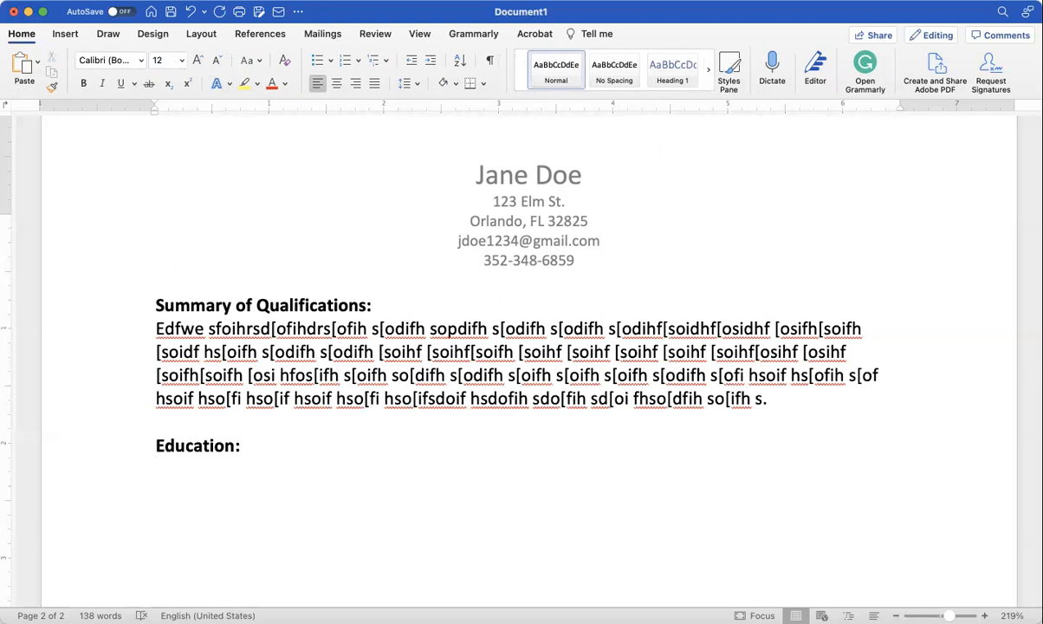
{"action": "type", "text": "Univers"}
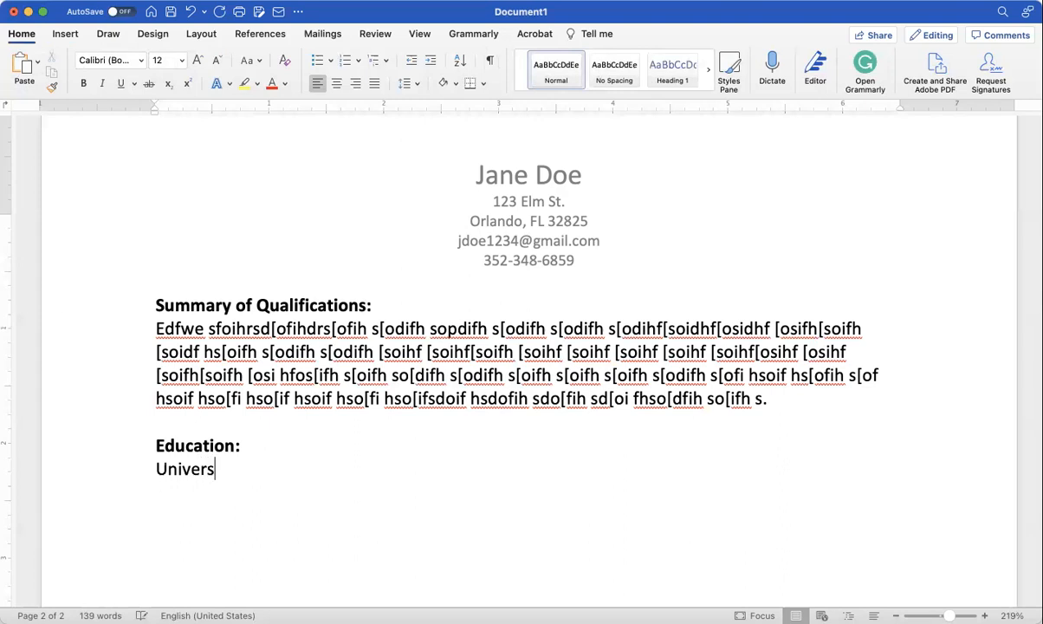
{"action": "type", "text": "ity of Central Florida"}
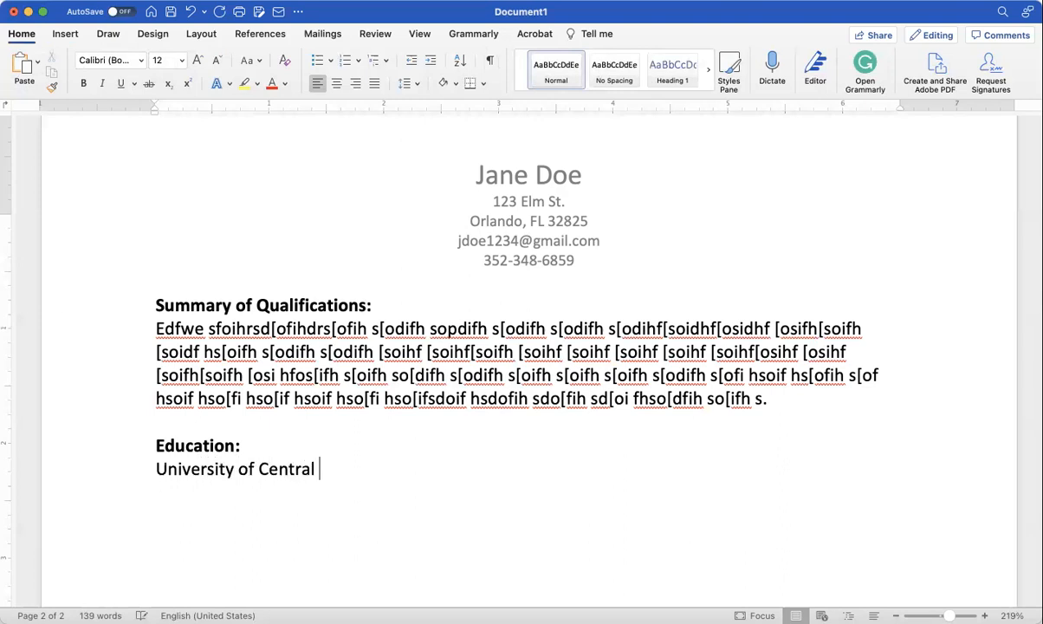
{"action": "key", "text": "Return"}
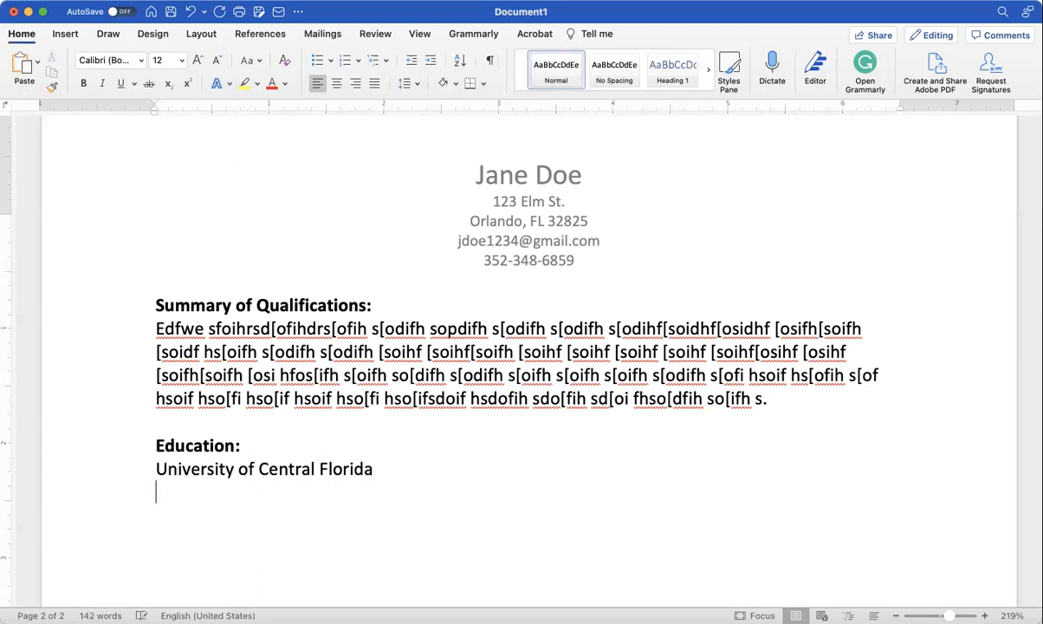
{"action": "type", "text": "Orlando, "}
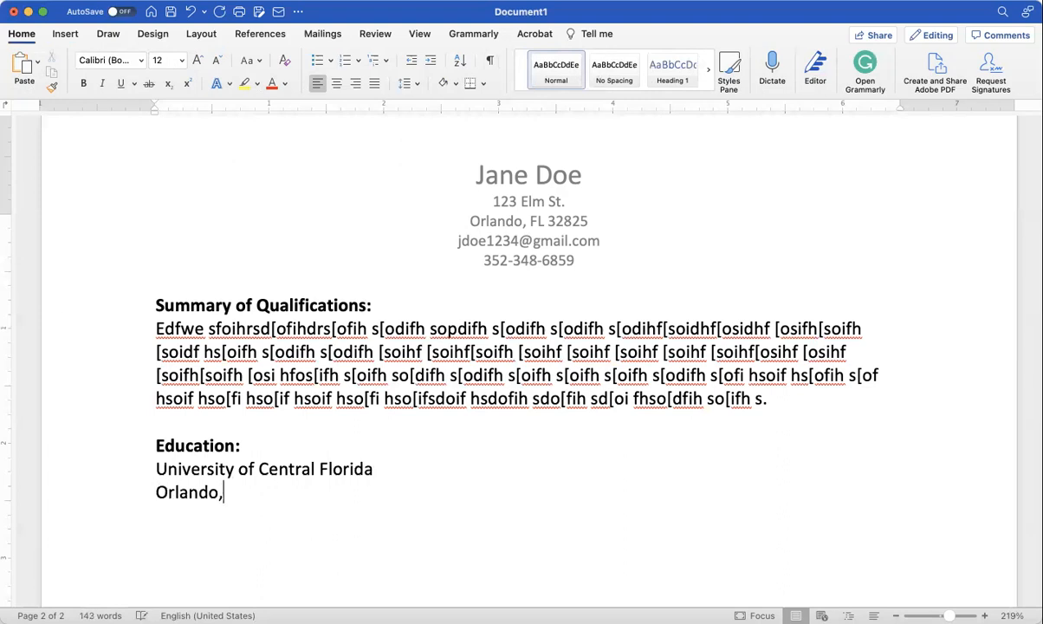
{"action": "type", "text": "FL"}
{"action": "key", "text": "Return"}
{"action": "type", "text": "2016"}
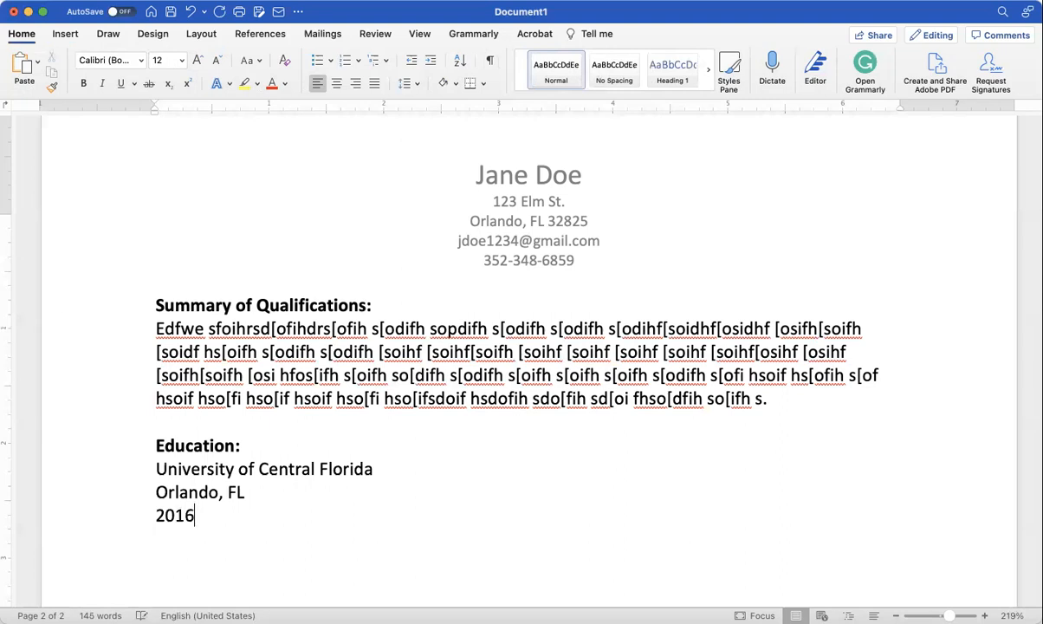
{"action": "type", "text": "-1"}
{"action": "key", "text": "BackSpace"}
{"action": "type", "text": "2022"}
{"action": "key", "text": "BackSpace"}
{"action": "type", "text": "1"}
{"action": "key", "text": "Return"}
{"action": "left_click_drag", "start_coordinate": [238, 515], "coordinate": [202, 517]}
{"action": "type", "text": "present"}
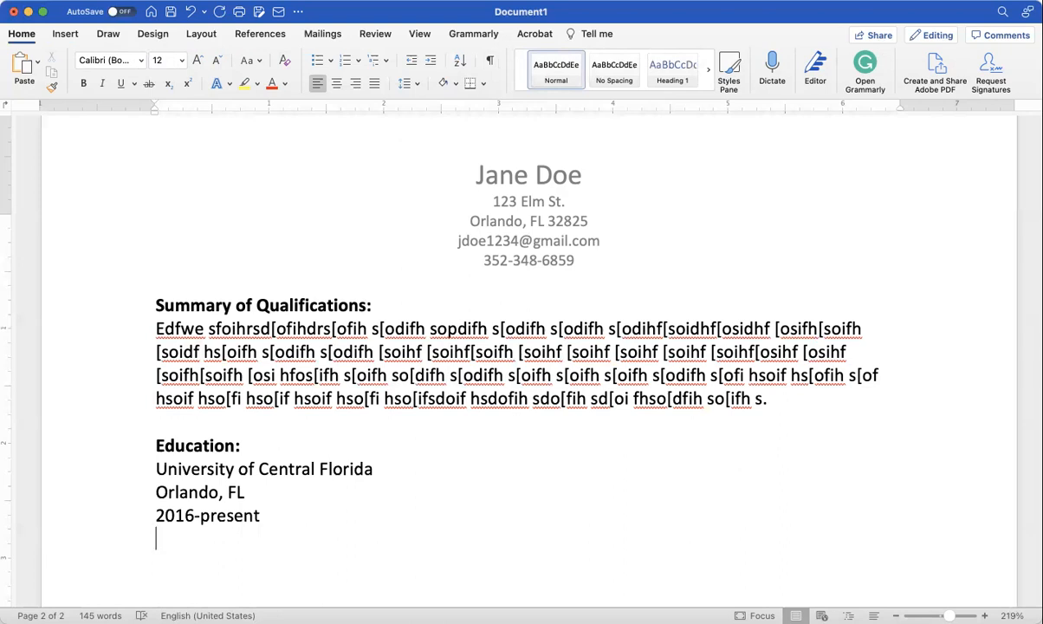
Step: Type the degree line 'Bachelor of Arts in Communication'
{"action": "type", "text": "Bachelor"}
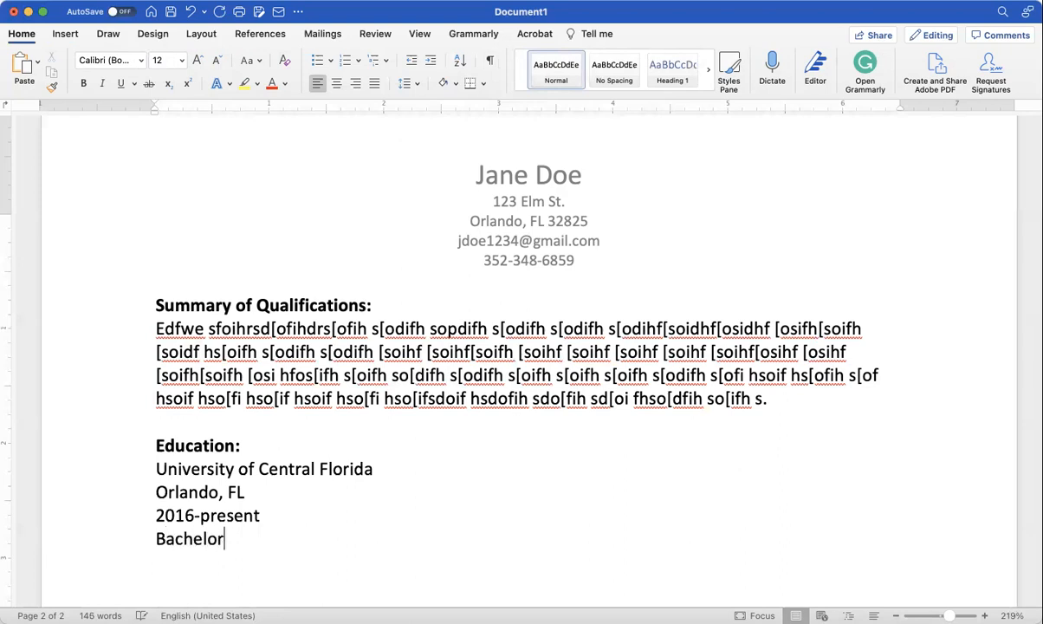
{"action": "type", "text": "s in"}
{"action": "key", "text": "BackSpace"}
{"action": "key", "text": "BackSpace"}
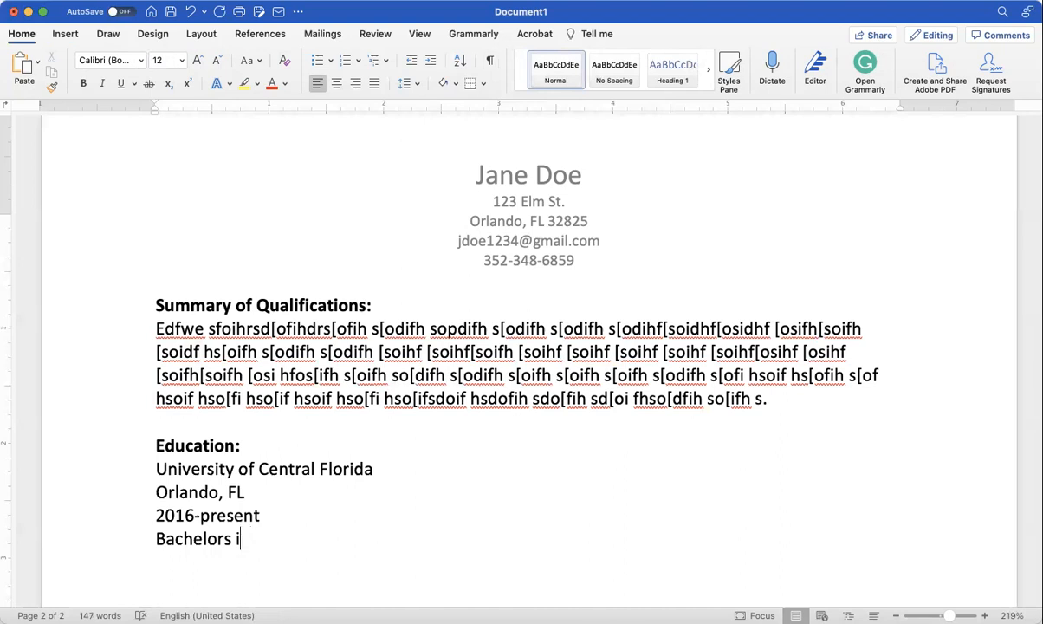
{"action": "key", "text": "BackSpace"}
{"action": "type", "text": "of Arts "}
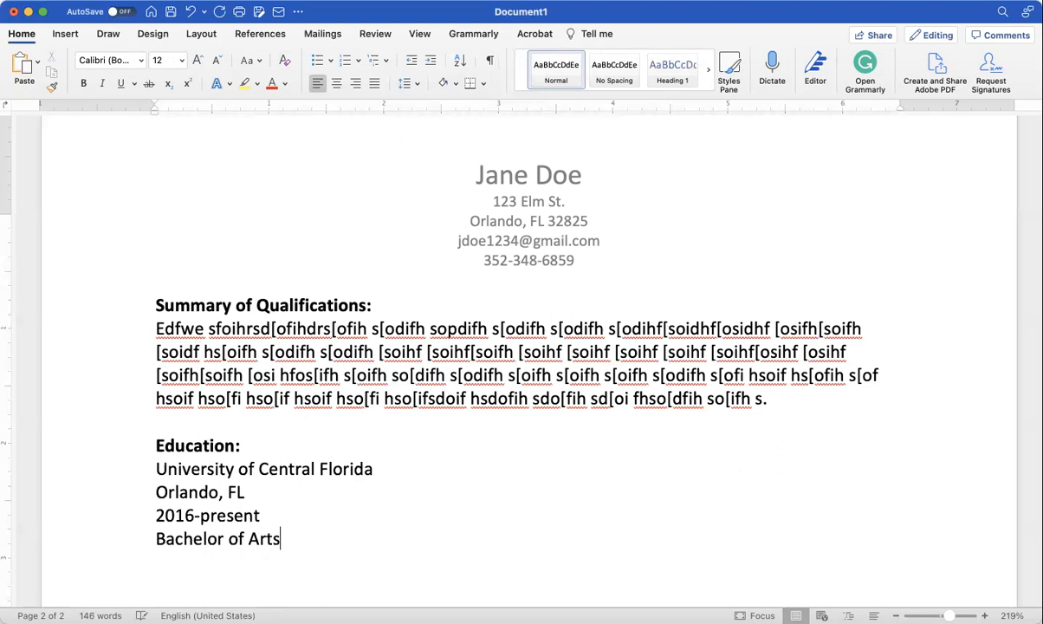
{"action": "type", "text": "in Communication"}
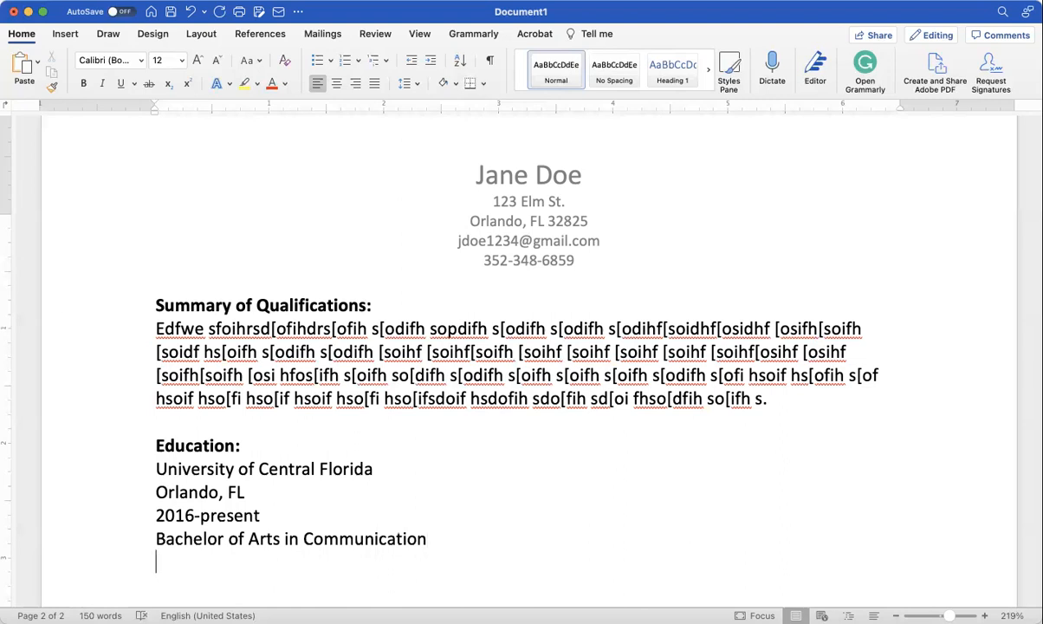
Step: Add bullets 'Leadership Club' and 'Volunteer with Orange County Cares' below the degree line
{"action": "key", "text": "Return"}
{"action": "left_click", "coordinate": [317, 66]}
{"action": "type", "text": "L"}
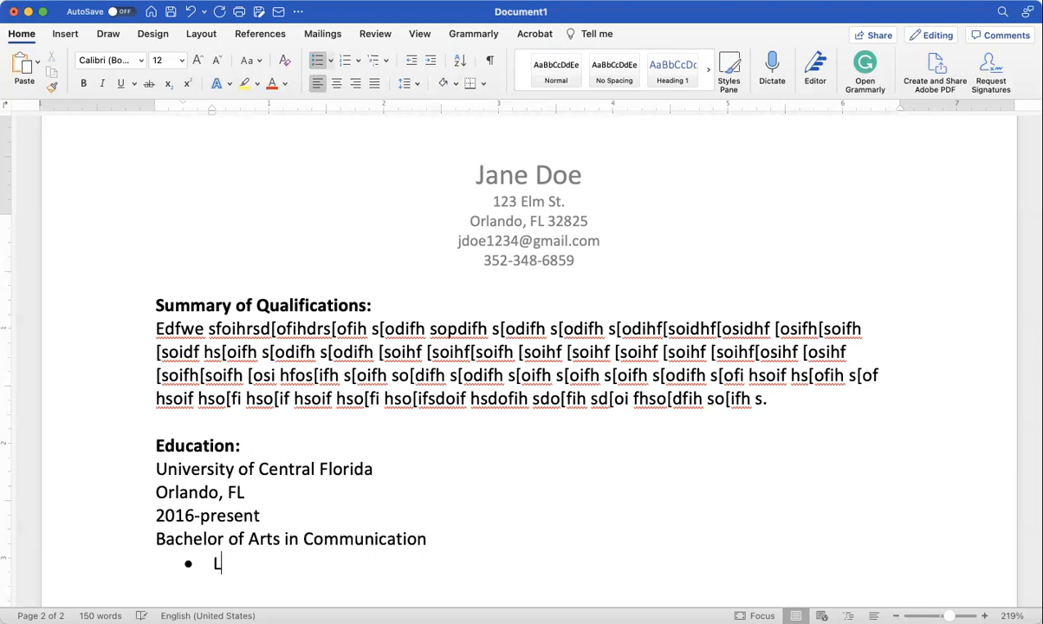
{"action": "type", "text": "eadership"}
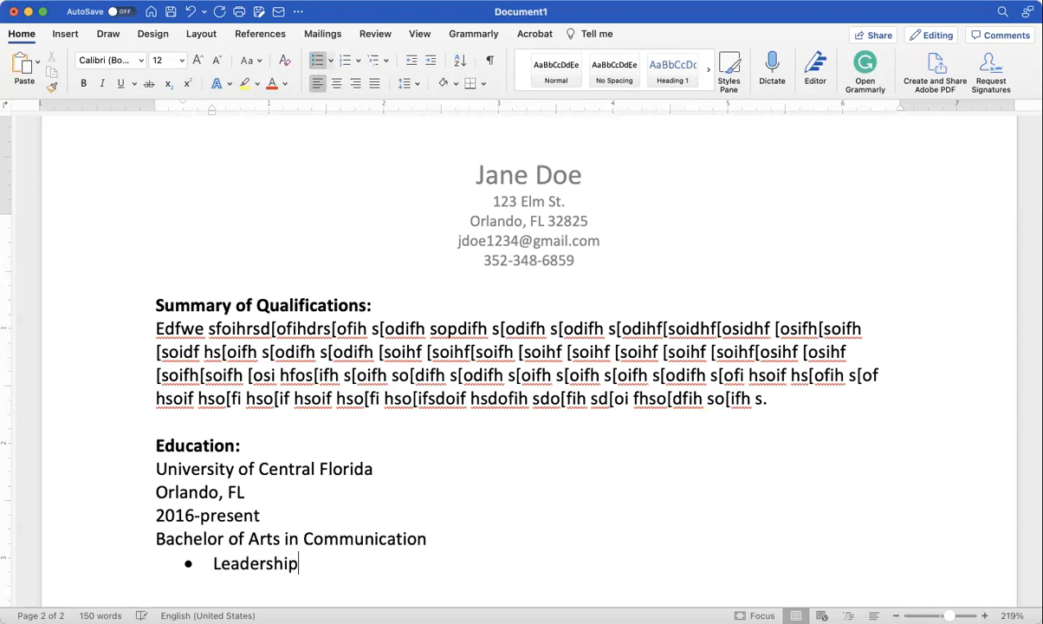
{"action": "type", "text": " Club"}
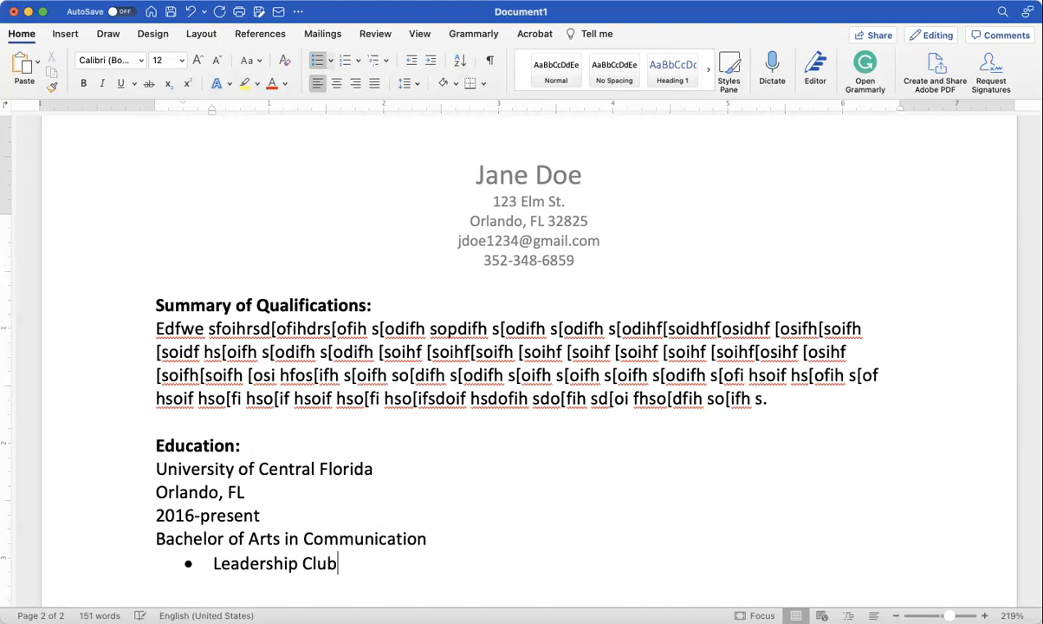
{"action": "key", "text": "Return"}
{"action": "type", "text": "Volunteer with "}
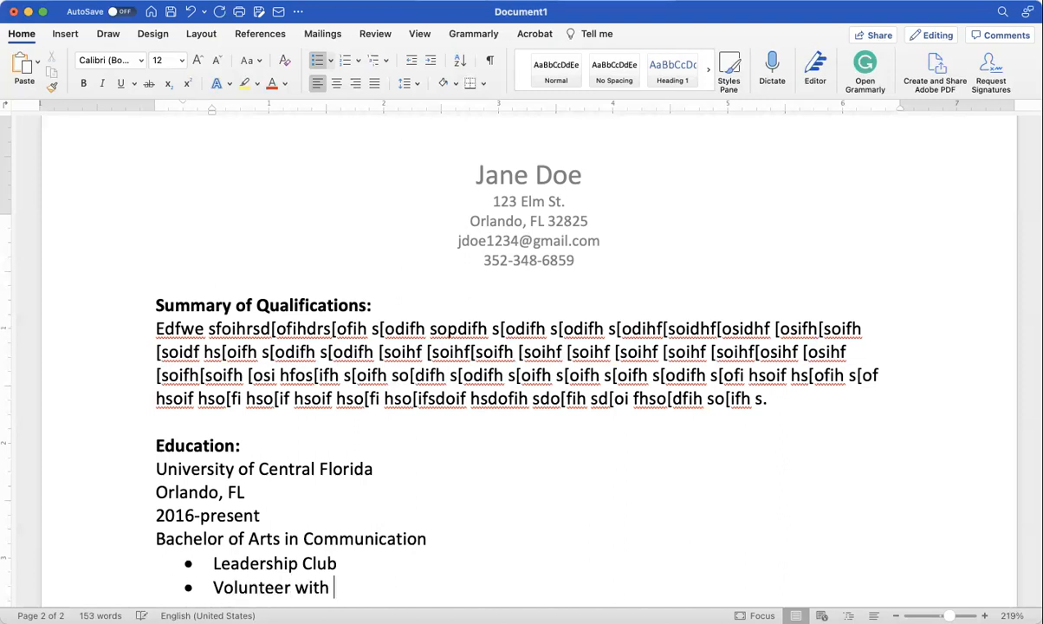
{"action": "type", "text": "Orang"}
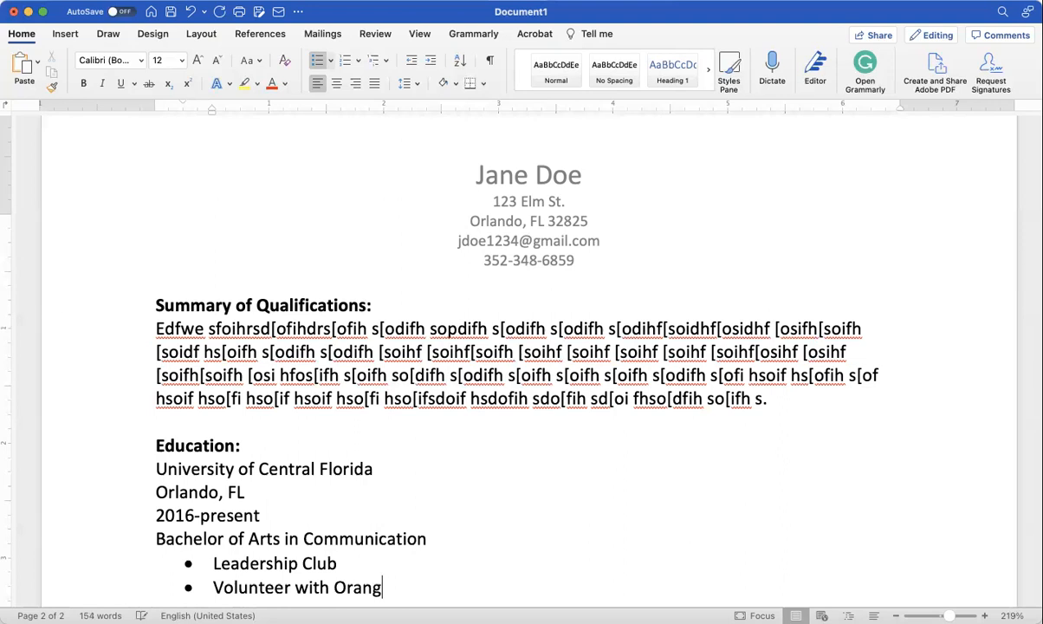
{"action": "type", "text": "e Country"}
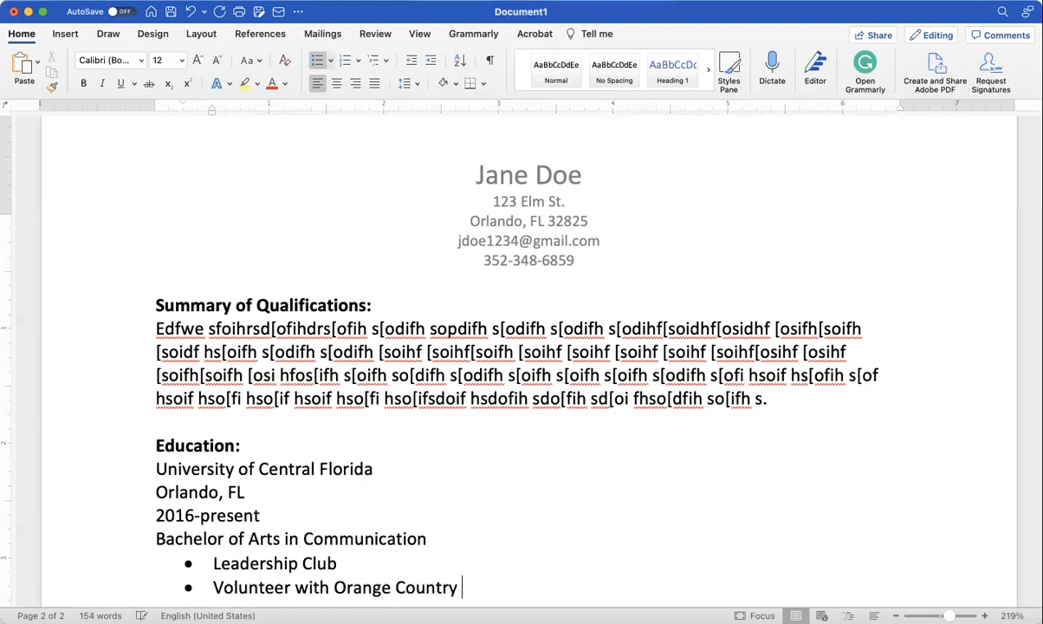
{"action": "key", "text": "BackSpace"}
{"action": "key", "text": "BackSpace"}
{"action": "key", "text": "BackSpace"}
{"action": "type", "text": "y Cares"}
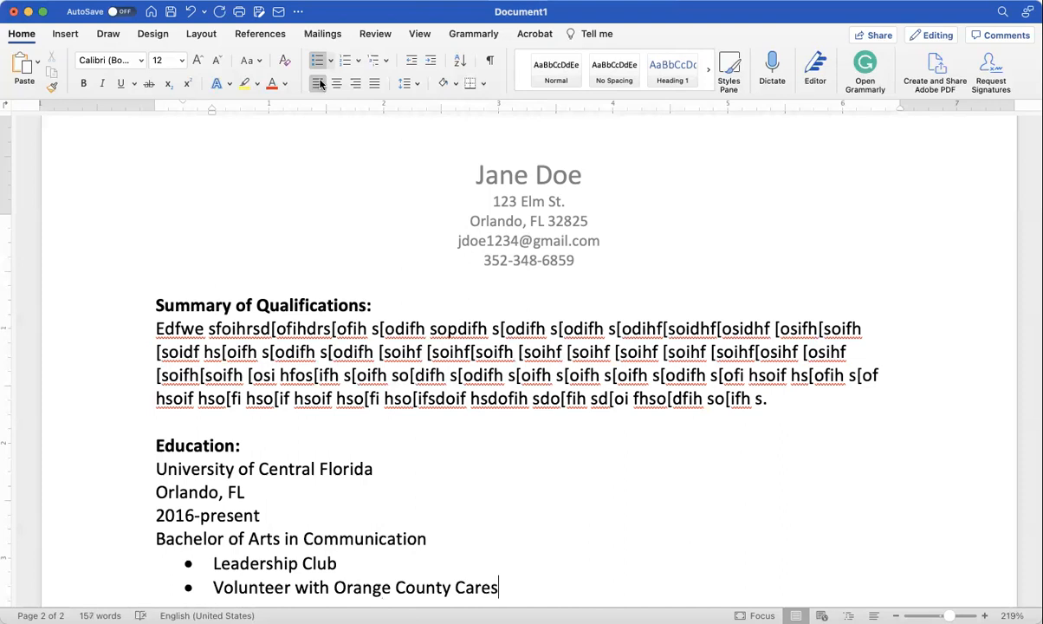
{"action": "scroll", "coordinate": [424, 430], "scroll_direction": "down", "scroll_amount": 3}
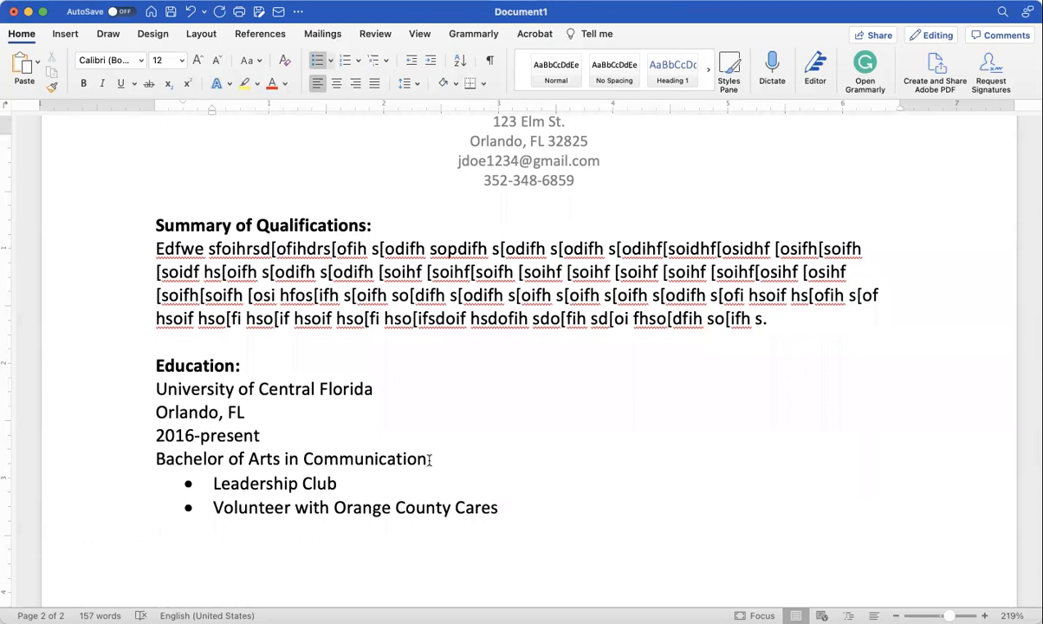
Step: Italicize the 'Bachelor of Arts in Communication' line, then select the university, location and date lines
{"action": "left_click_drag", "start_coordinate": [430, 459], "coordinate": [167, 454]}
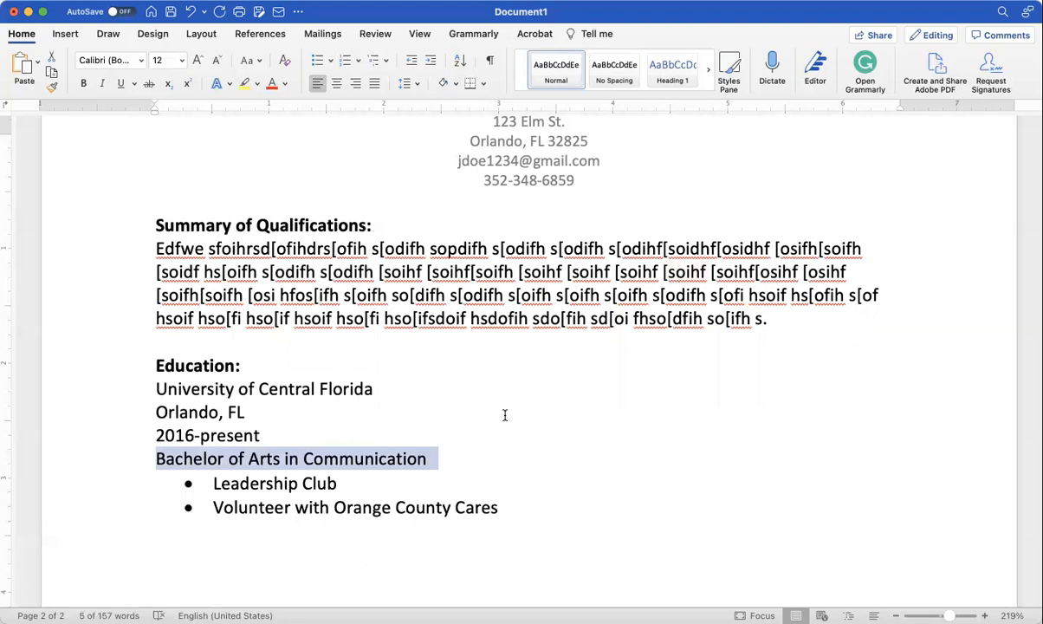
{"action": "key", "text": "cmd+i"}
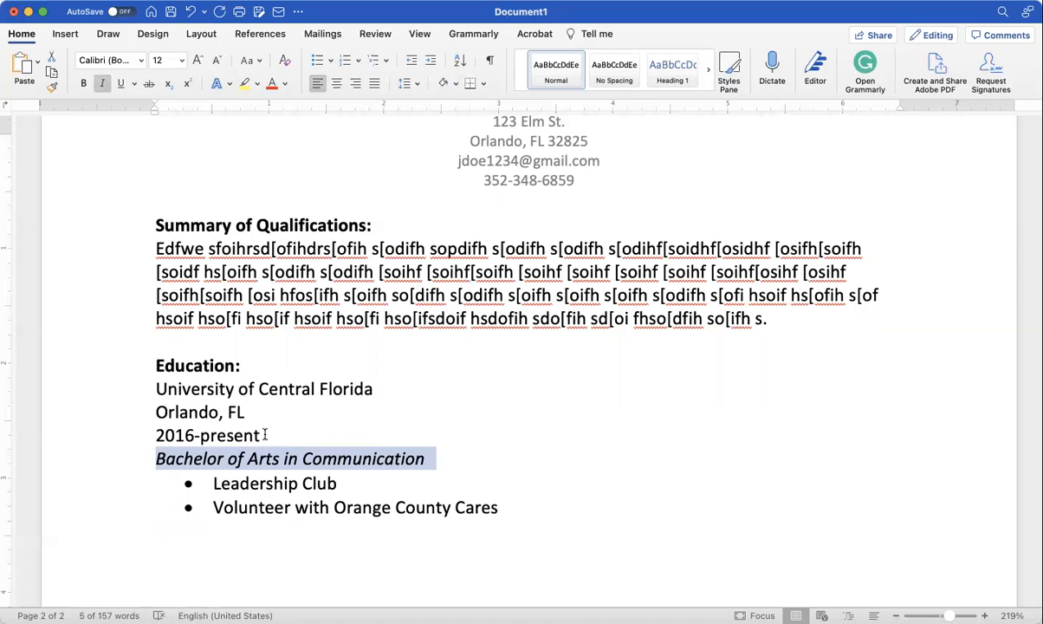
{"action": "left_click_drag", "start_coordinate": [264, 435], "coordinate": [161, 385]}
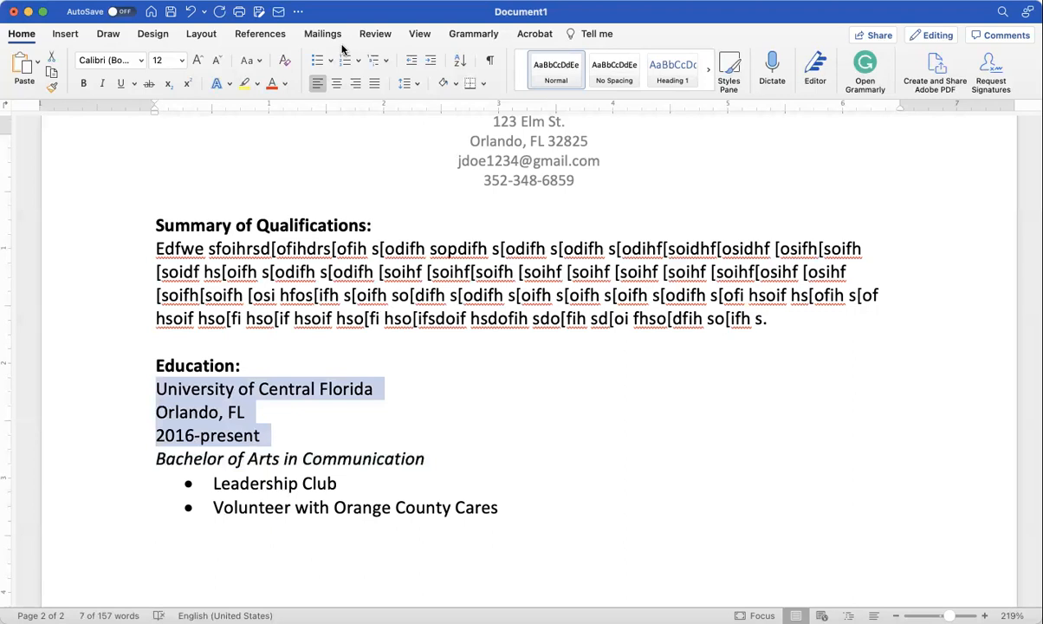
Step: Split the selected university, location and date lines into two columns
{"action": "left_click", "coordinate": [200, 36]}
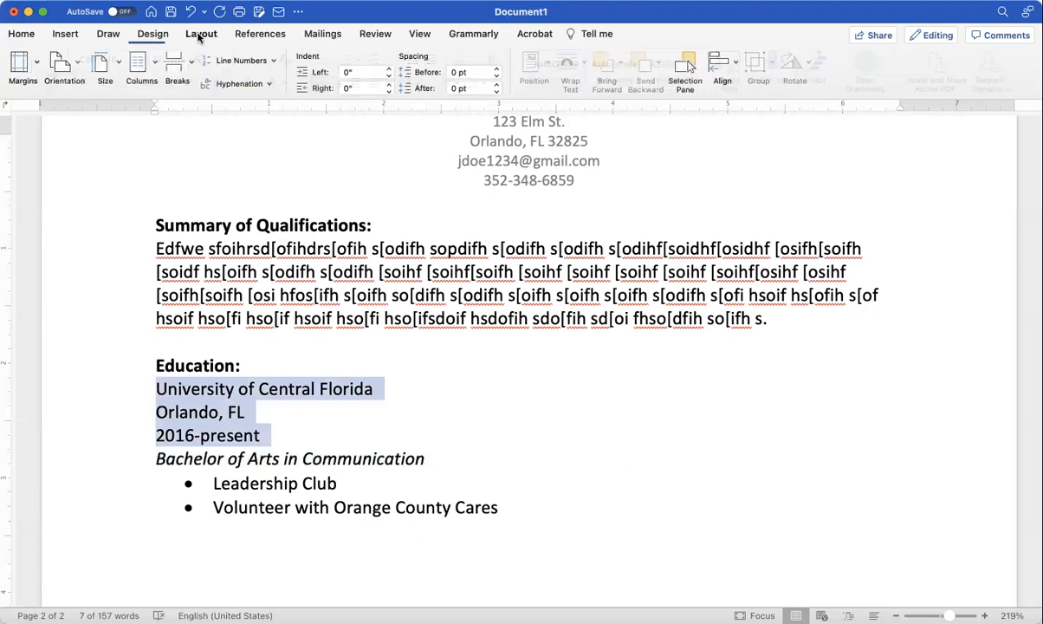
{"action": "left_click", "coordinate": [155, 71]}
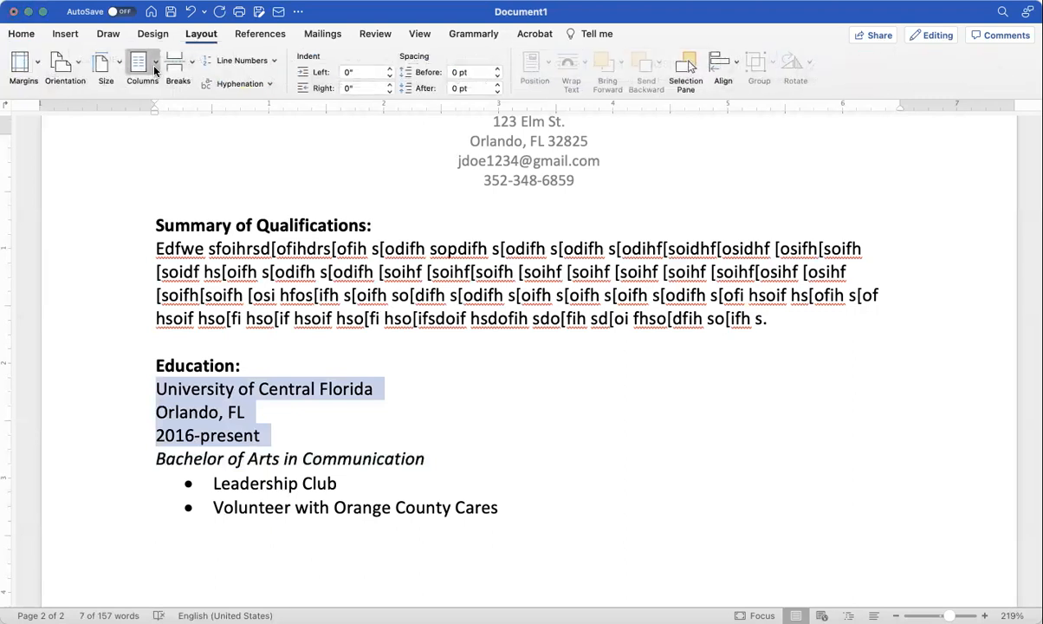
{"action": "left_click", "coordinate": [169, 152]}
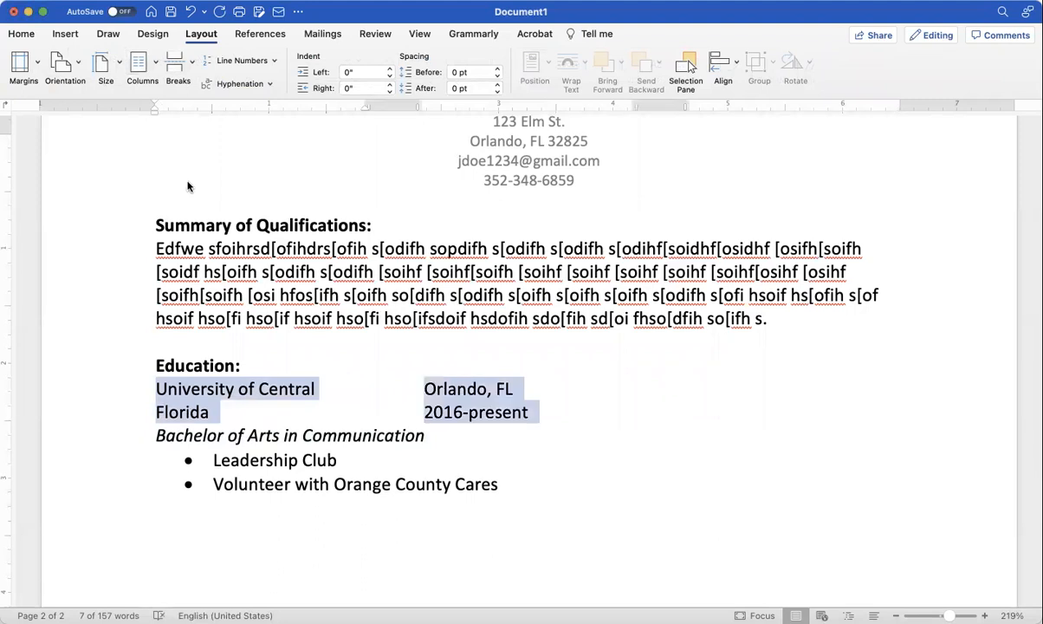
Step: Center 'Orlando, FL' and right-align '2016-present'
{"action": "triple_click", "coordinate": [475, 392]}
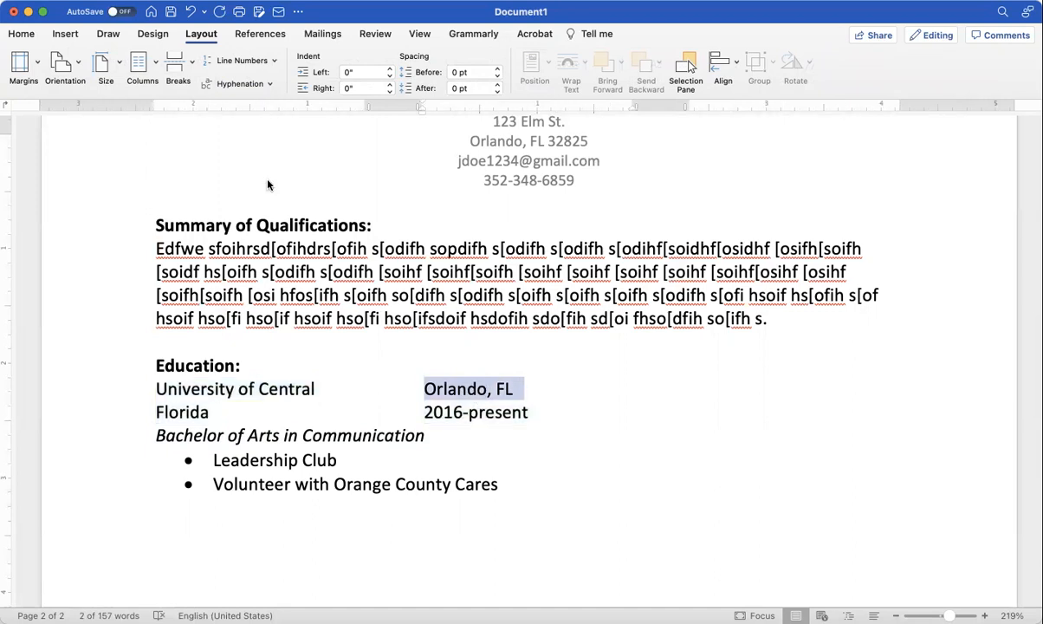
{"action": "left_click", "coordinate": [21, 33]}
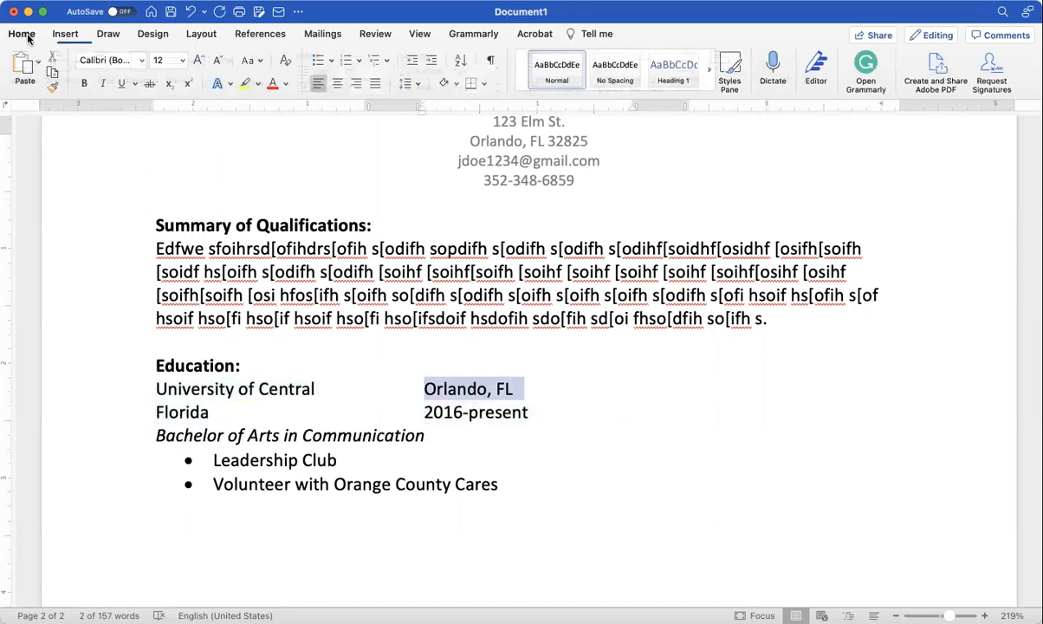
{"action": "left_click", "coordinate": [336, 83]}
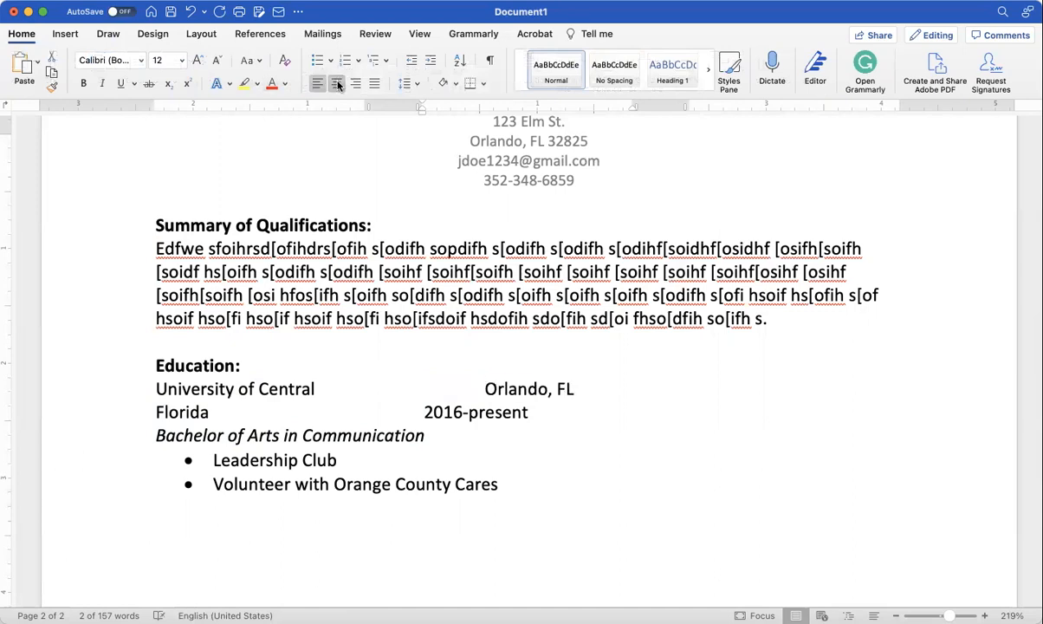
{"action": "triple_click", "coordinate": [429, 412]}
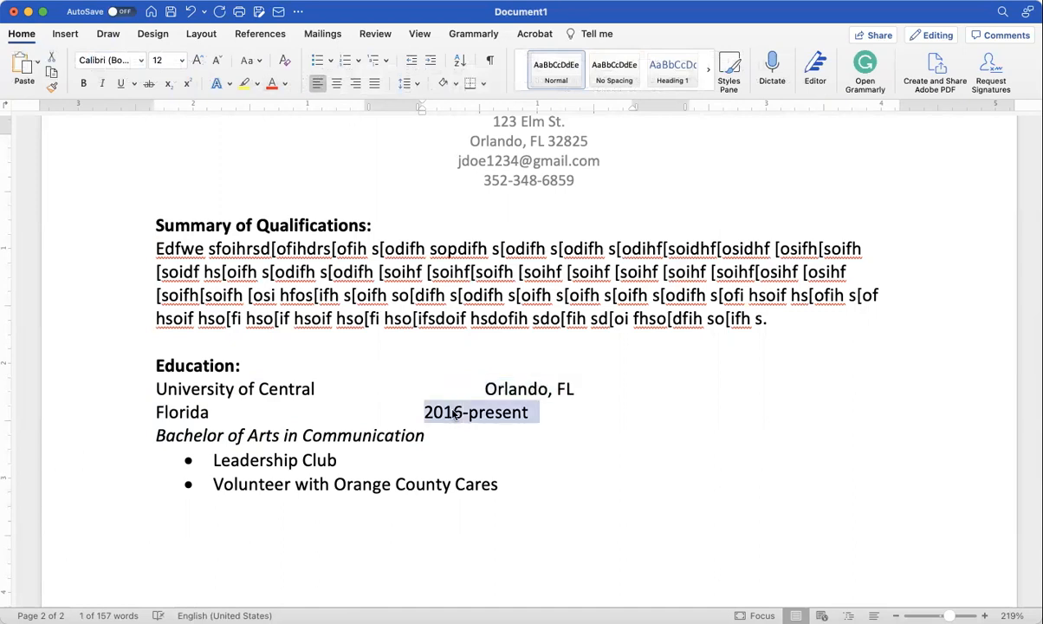
{"action": "left_click", "coordinate": [356, 83]}
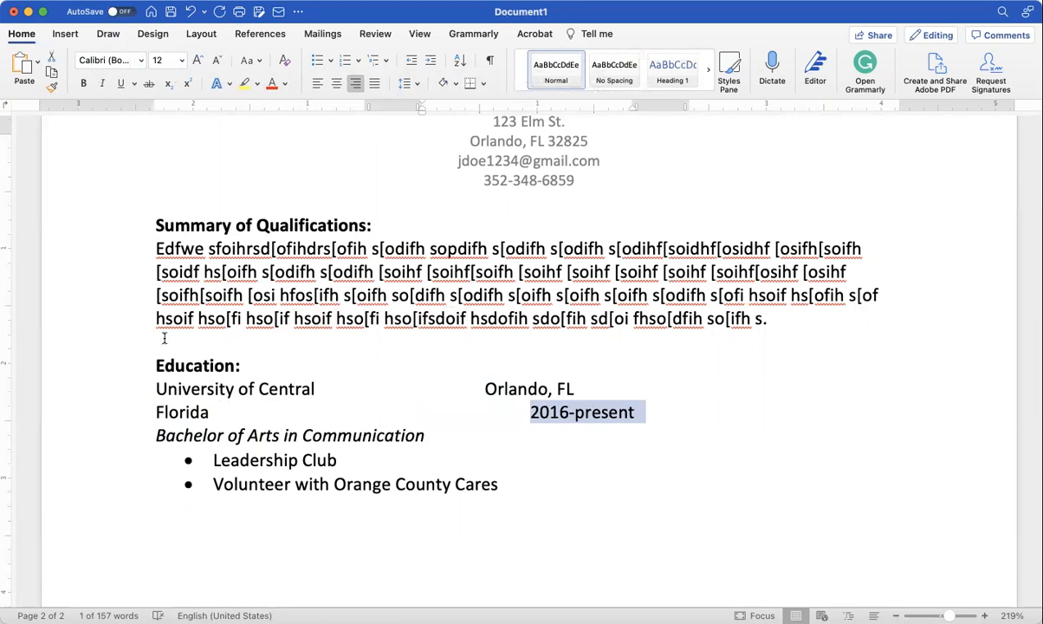
{"action": "left_click", "coordinate": [156, 224]}
{"action": "left_click_drag", "start_coordinate": [156, 224], "coordinate": [227, 249]}
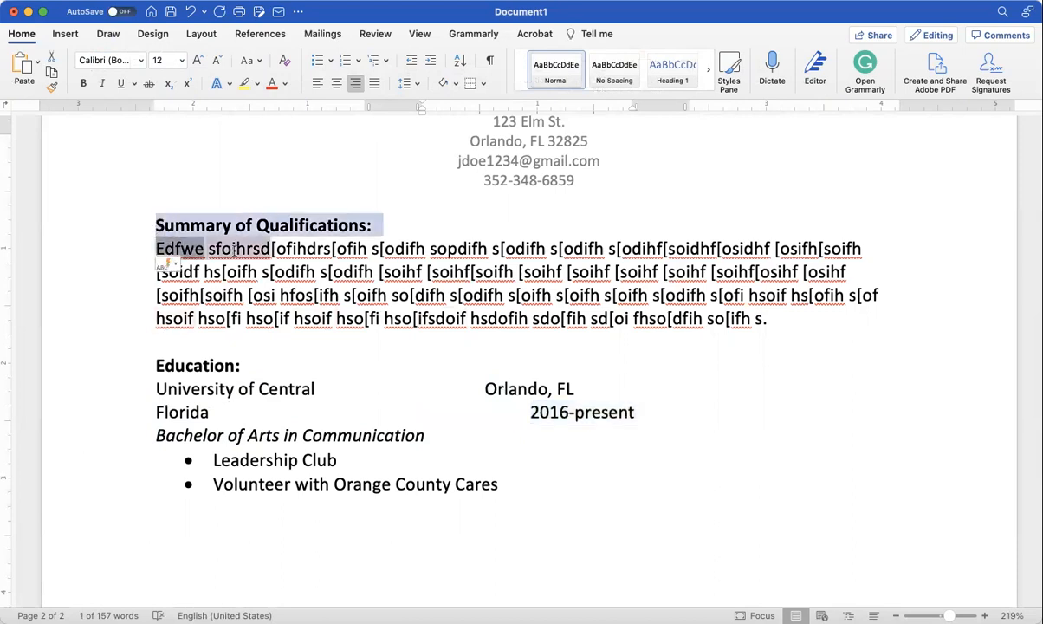
{"action": "triple_click", "coordinate": [234, 278]}
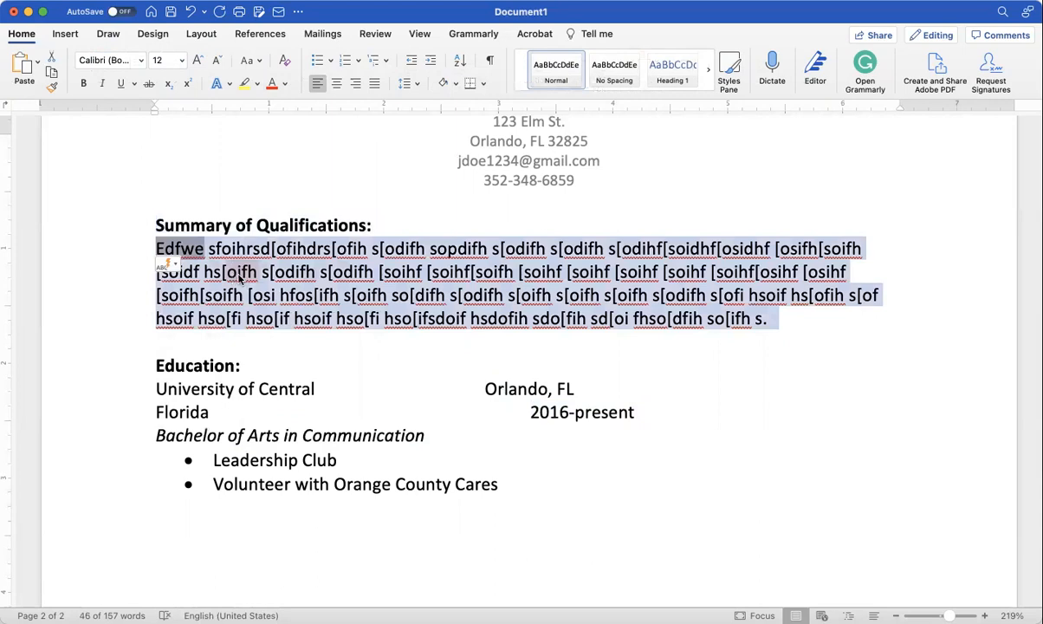
{"action": "left_click", "coordinate": [182, 61]}
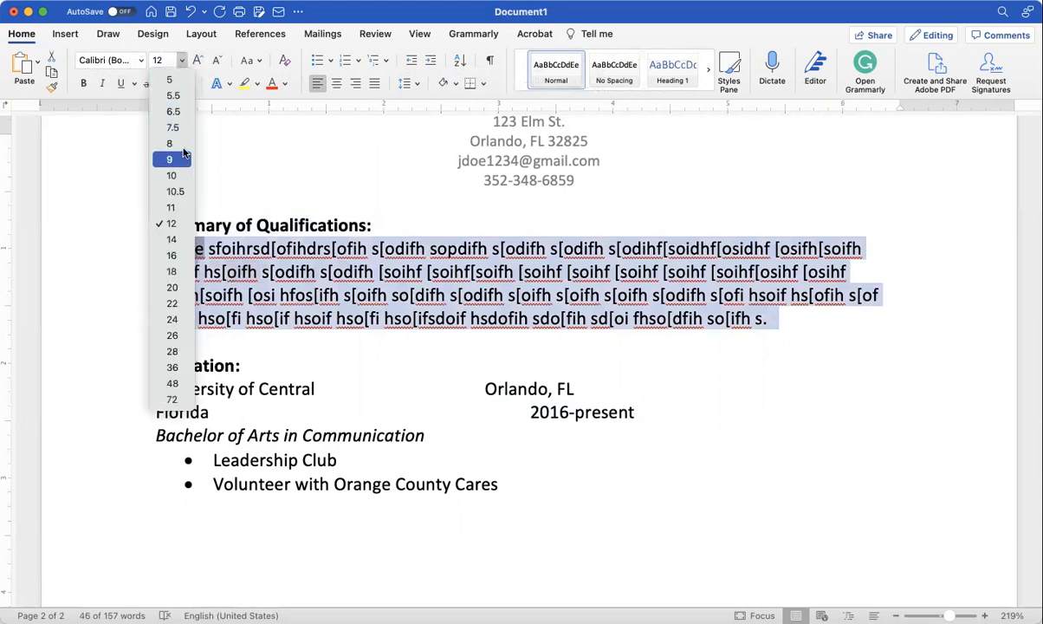
{"action": "left_click", "coordinate": [172, 207]}
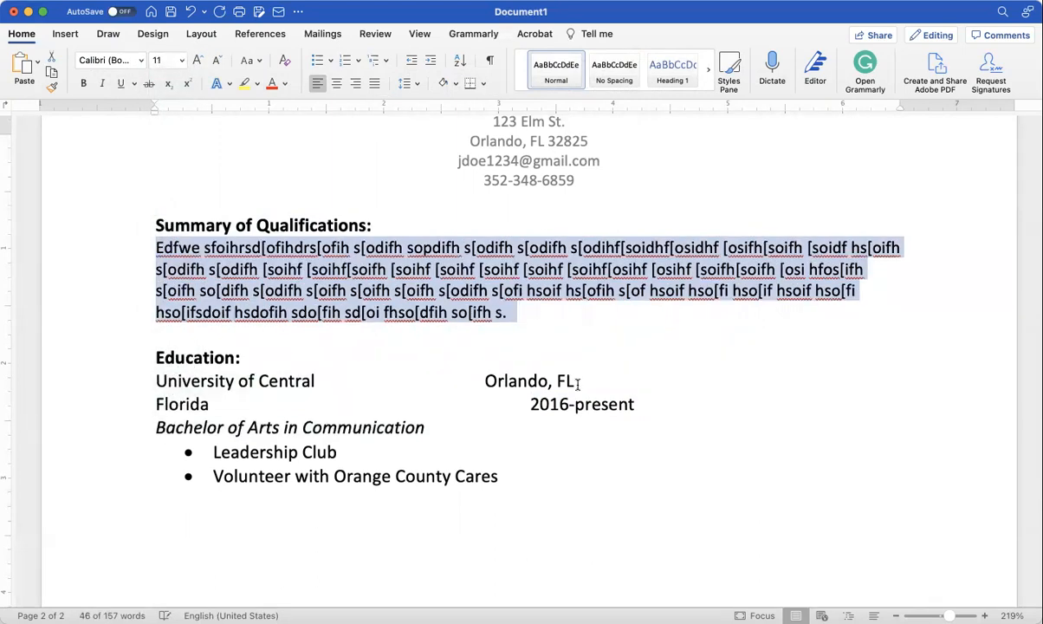
{"action": "left_click_drag", "start_coordinate": [568, 474], "coordinate": [157, 381]}
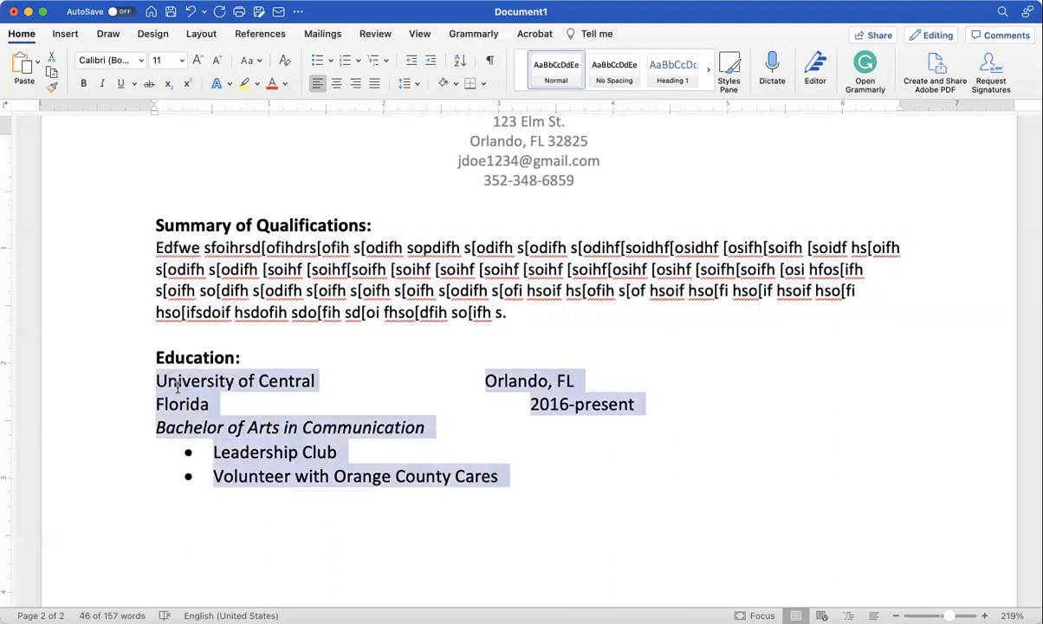
{"action": "left_click", "coordinate": [180, 60]}
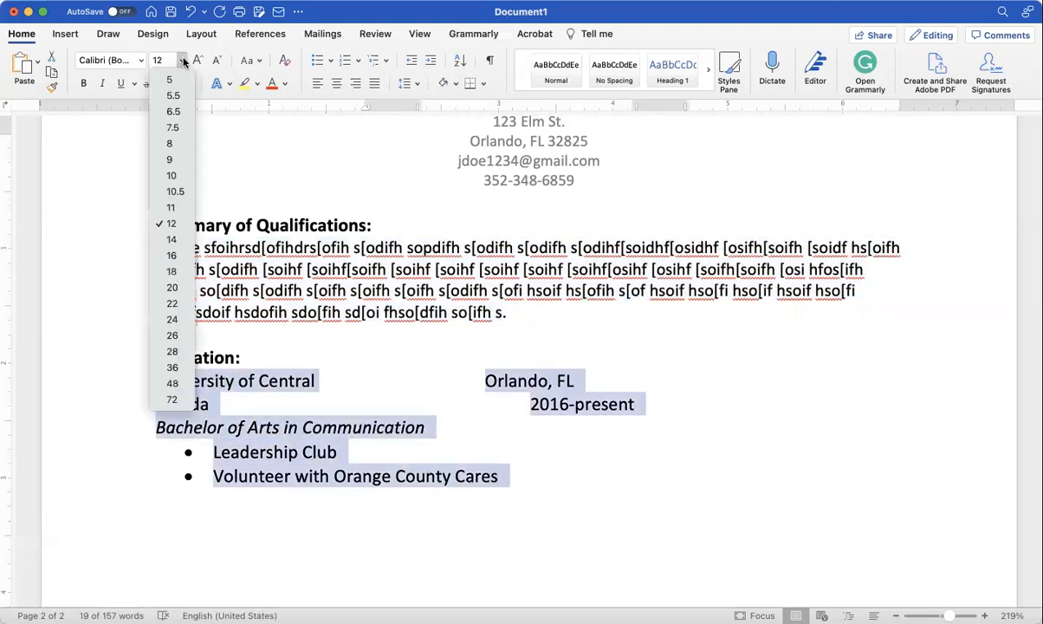
{"action": "left_click", "coordinate": [173, 207]}
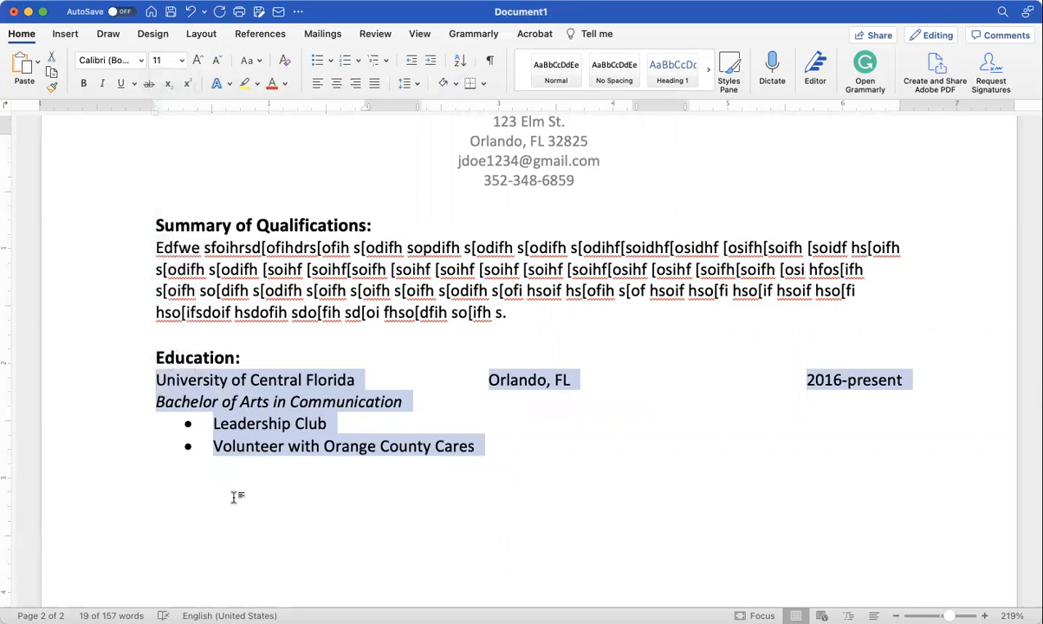
{"action": "left_click", "coordinate": [343, 381]}
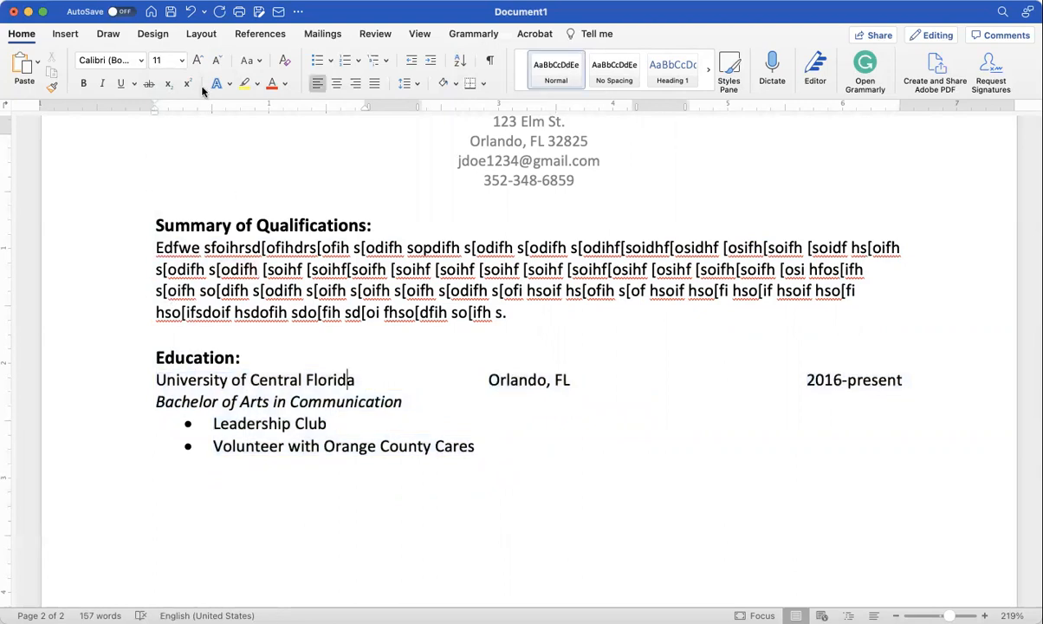
{"action": "left_click", "coordinate": [189, 12]}
{"action": "left_click", "coordinate": [189, 11]}
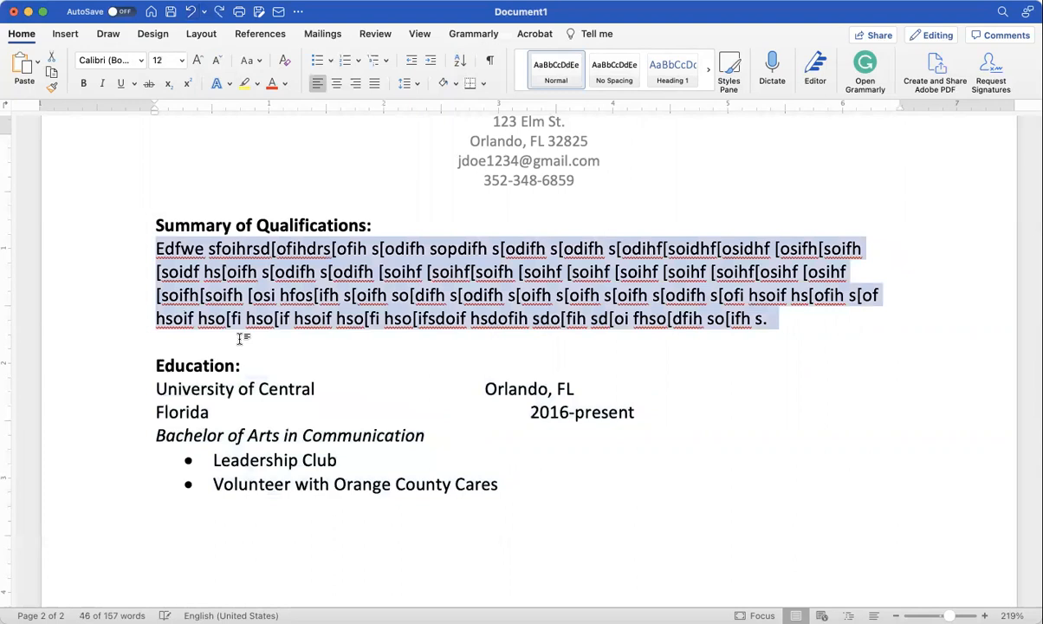
Step: Replace 'University of Central Florida' with 'UCF', then select 'Orlando, FL'
{"action": "left_click_drag", "start_coordinate": [210, 411], "coordinate": [157, 389]}
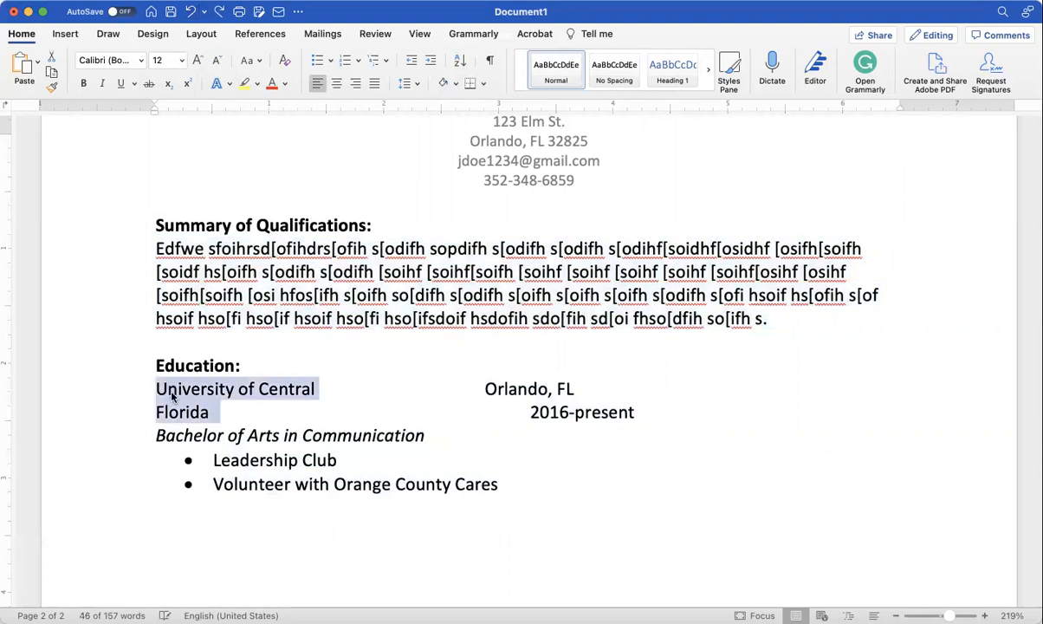
{"action": "type", "text": "UCF"}
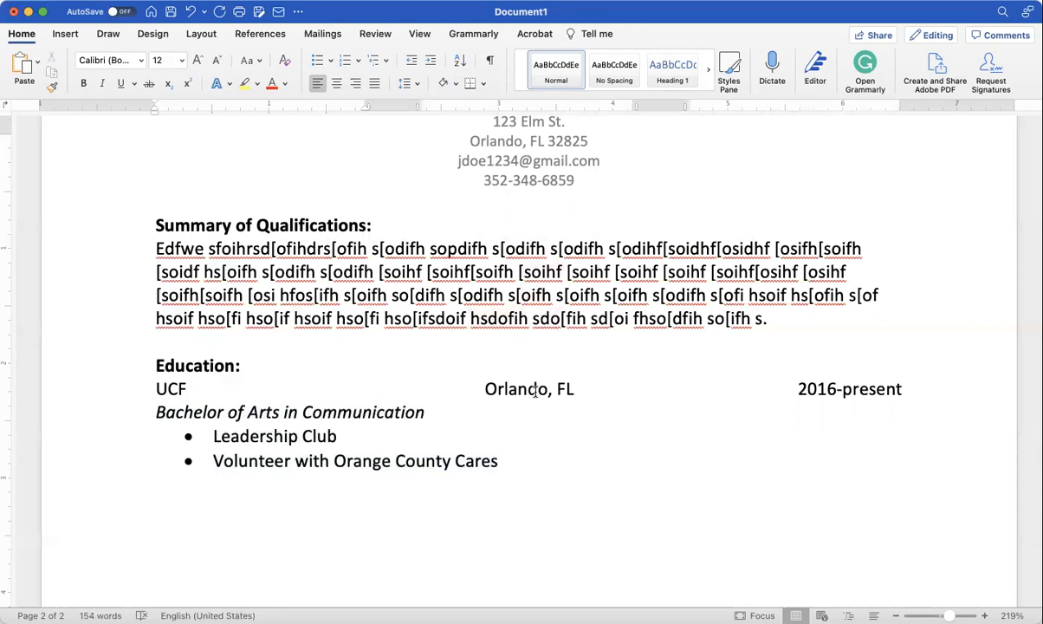
{"action": "left_click_drag", "start_coordinate": [505, 389], "coordinate": [582, 389]}
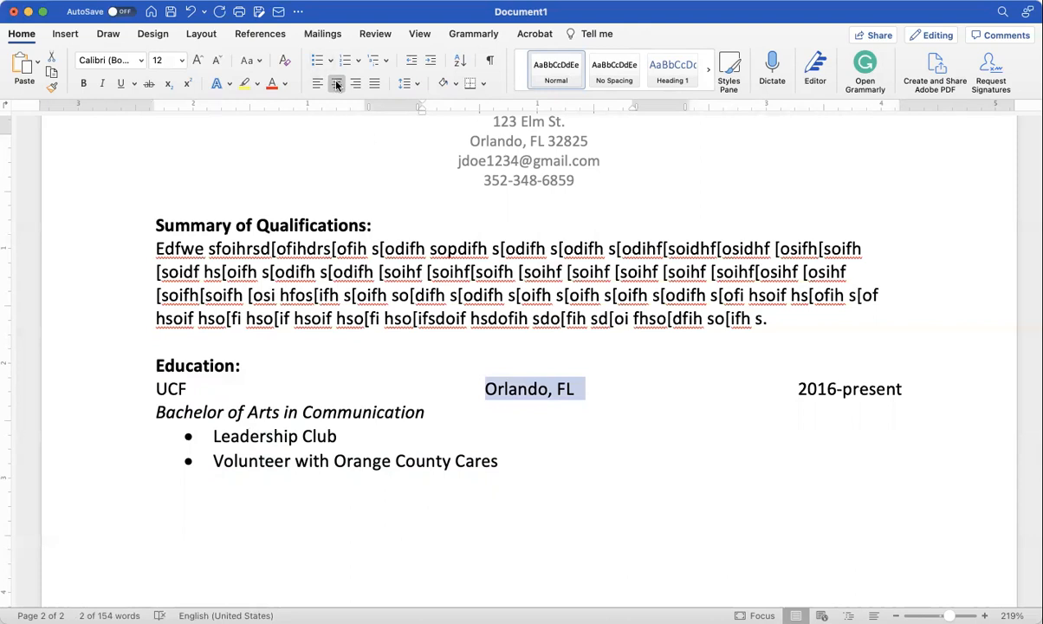
Step: Start a new line after the Volunteer with Orange County Cares bullet
{"action": "double_click", "coordinate": [851, 388]}
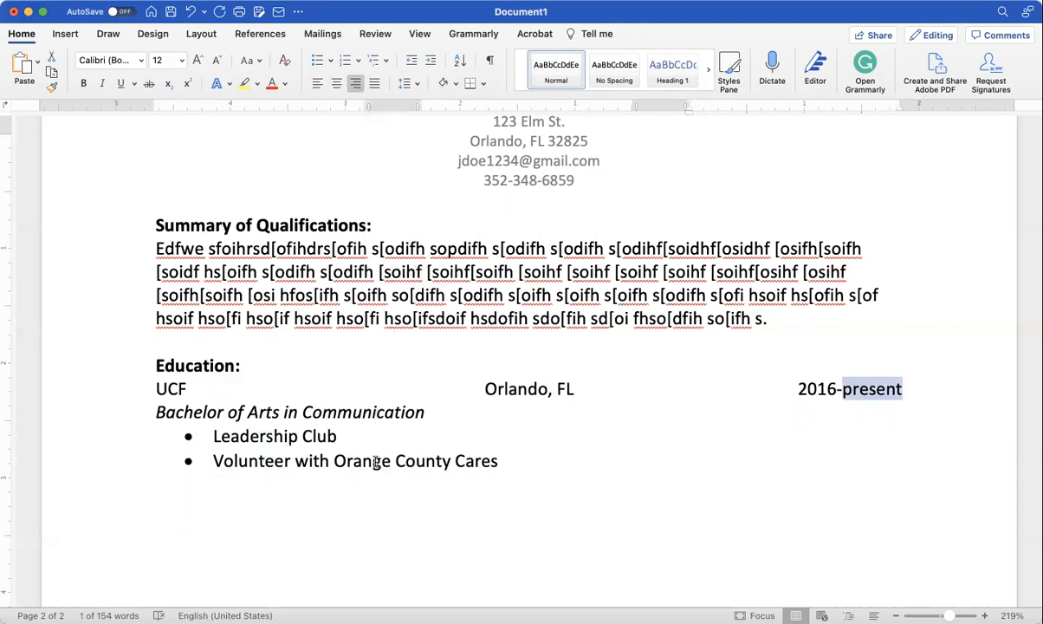
{"action": "scroll", "coordinate": [387, 495], "scroll_direction": "down", "scroll_amount": 2}
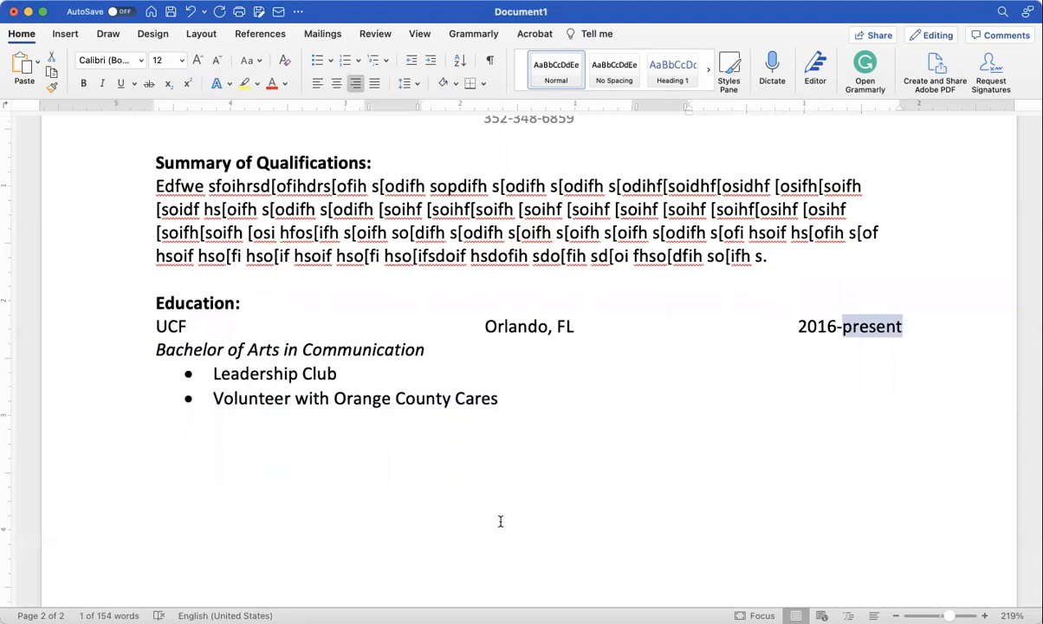
{"action": "left_click", "coordinate": [509, 399]}
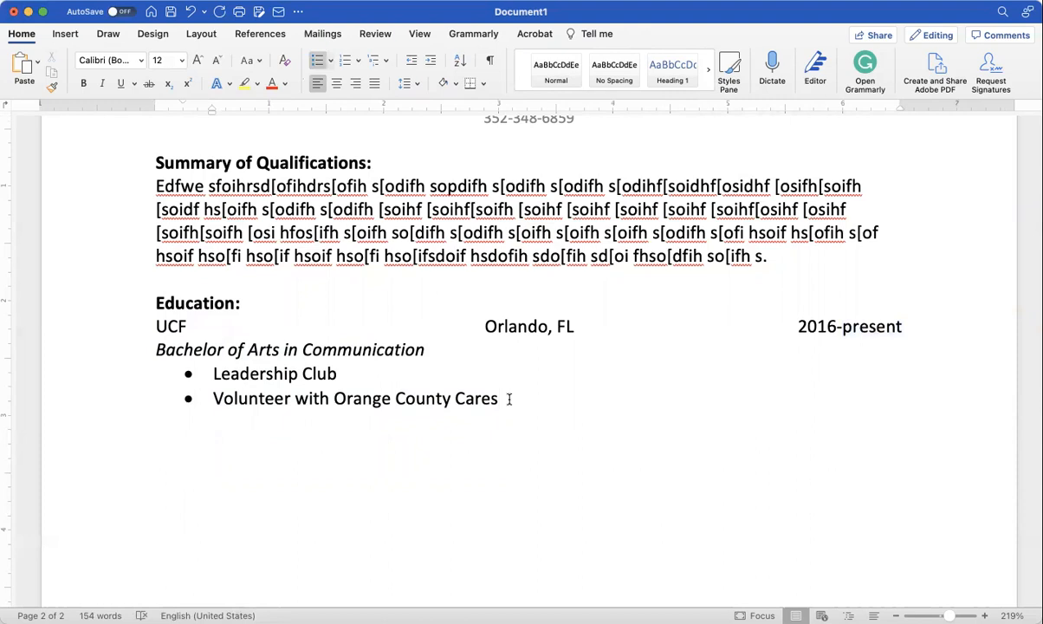
{"action": "key", "text": "Return"}
{"action": "key", "text": "Return"}
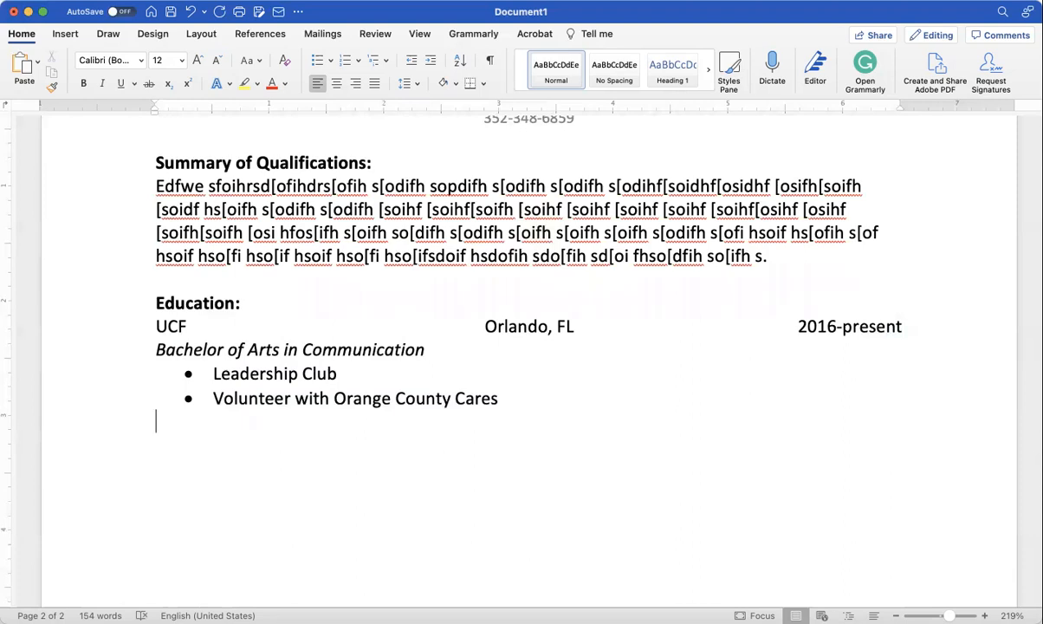
Step: On a plain line, type 'LSSC Leesburg, FL' with '2009-2011' on the next line
{"action": "key", "text": "Return"}
{"action": "key", "text": "Return"}
{"action": "type", "text": "LSSC "}
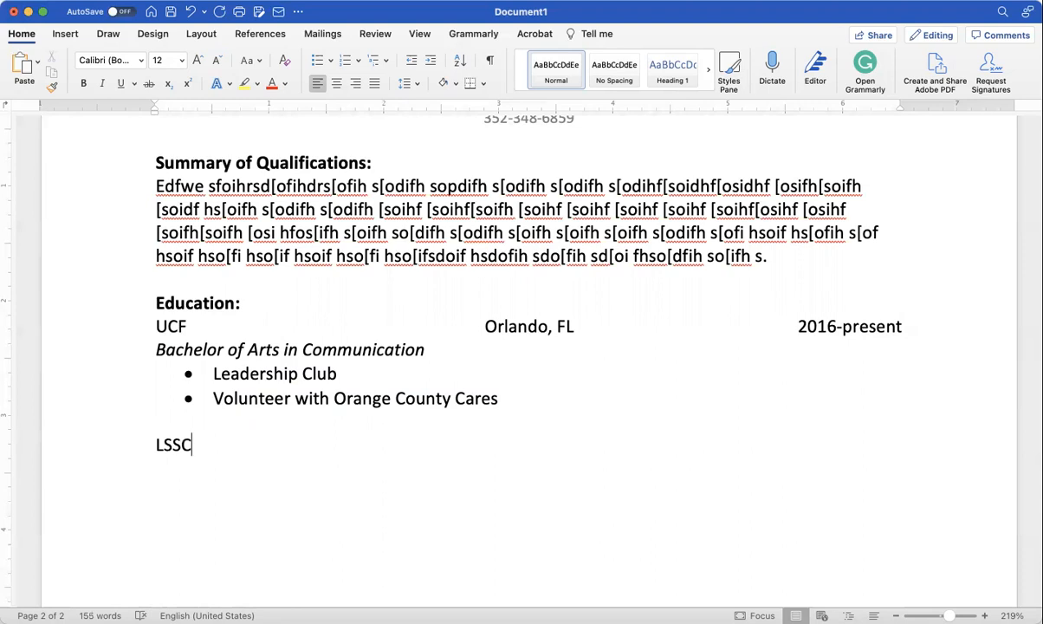
{"action": "type", "text": "Leesburg, FL"}
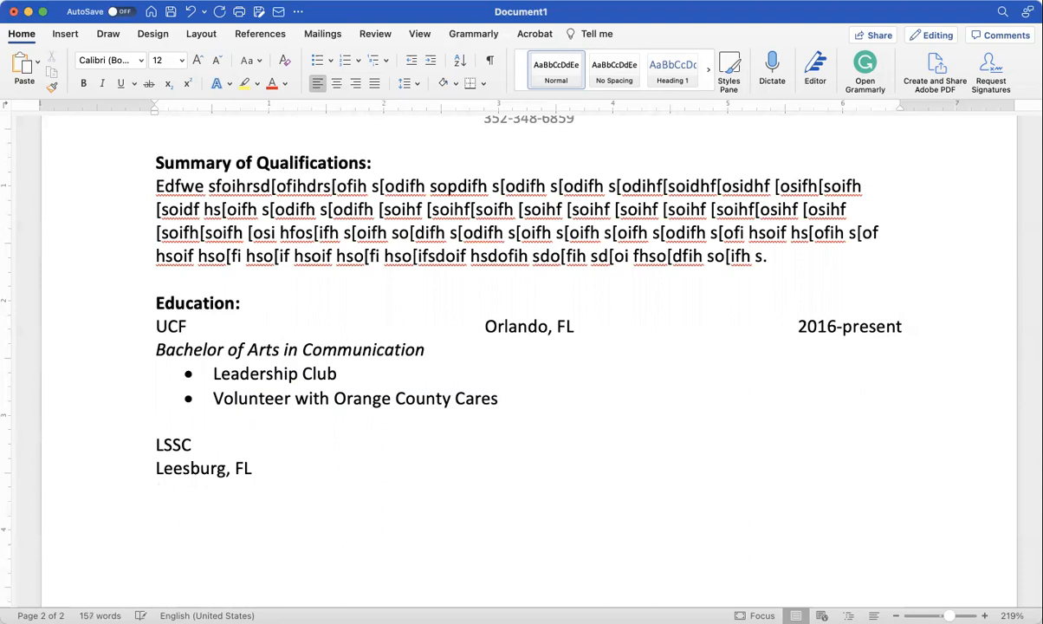
{"action": "key", "text": "Return"}
{"action": "type", "text": "2"}
{"action": "key", "text": "BackSpace"}
{"action": "type", "text": "2009-20"}
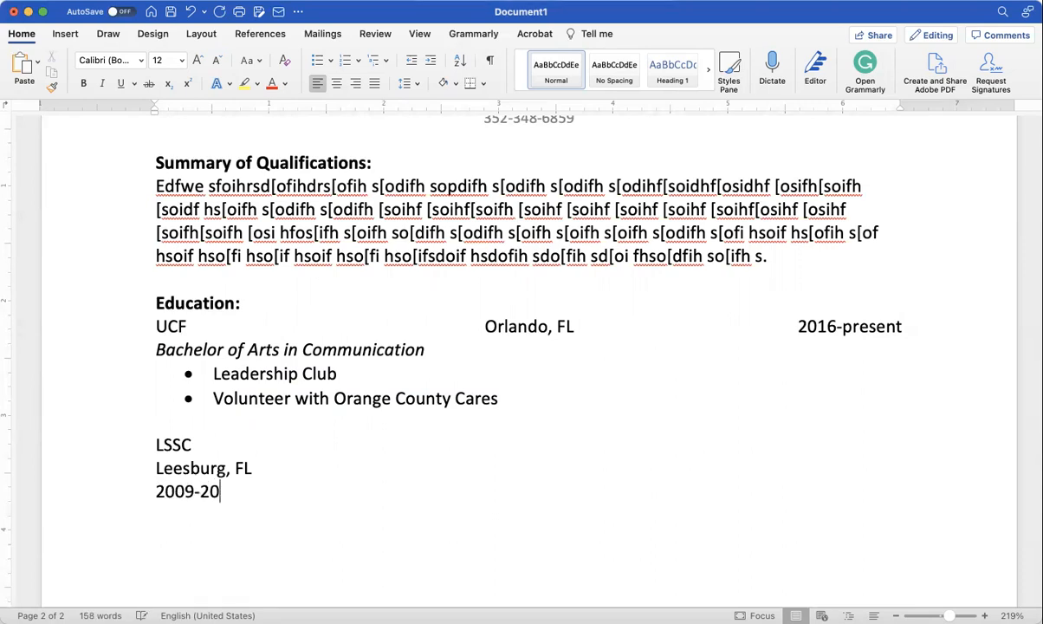
{"action": "type", "text": "11"}
{"action": "key", "text": "Return"}
Step: Add the degree line 'Associates of Arts' in italics
{"action": "key", "text": "super+i"}
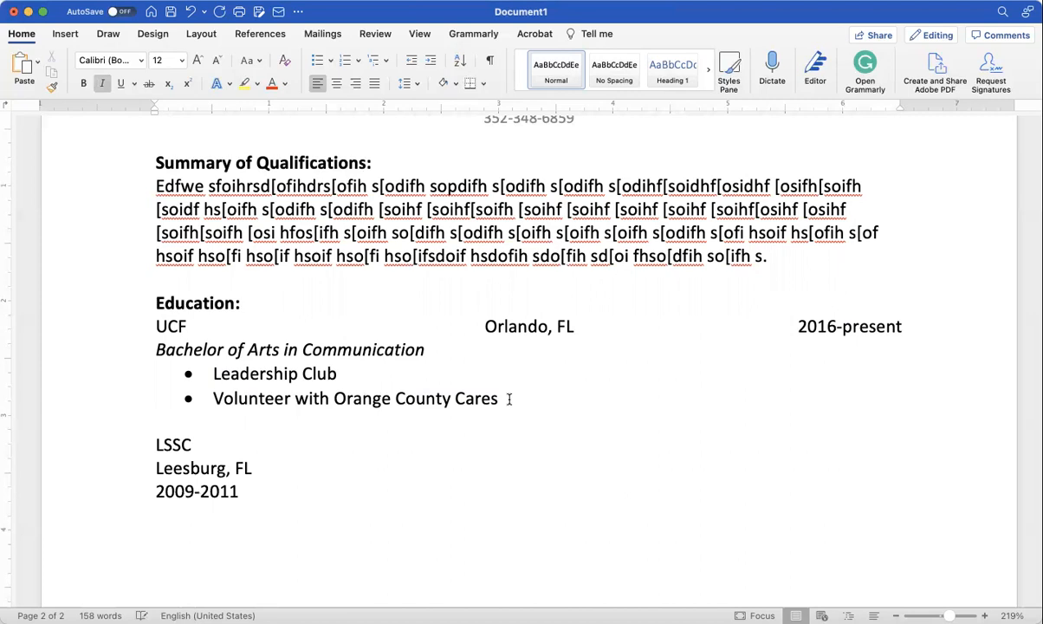
{"action": "type", "text": "Associates"}
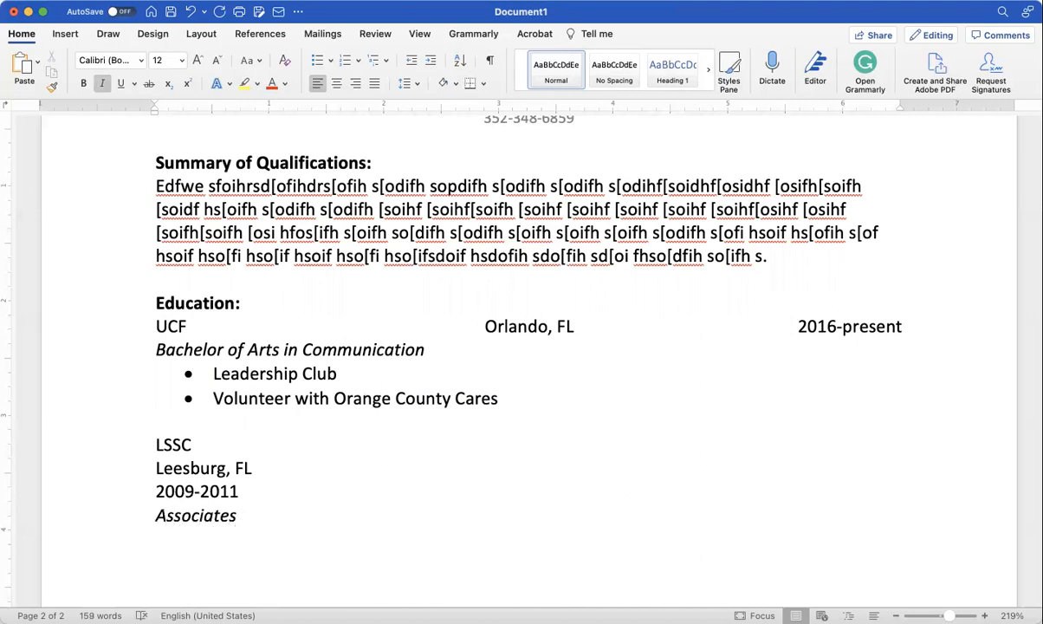
{"action": "type", "text": " of Arts"}
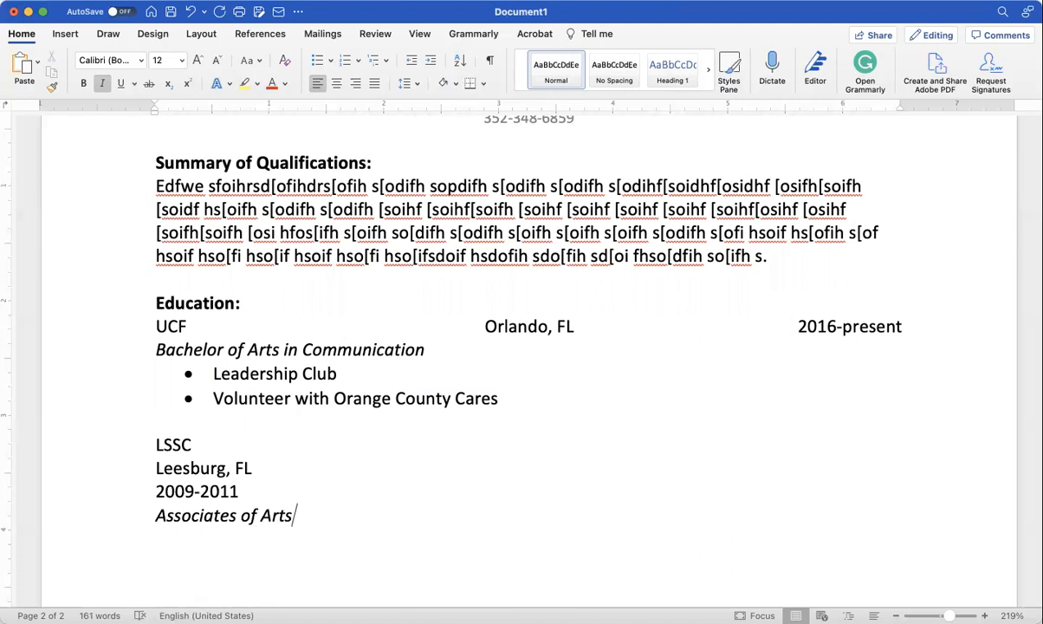
{"action": "key", "text": "super+i"}
{"action": "key", "text": "Return"}
Step: Add a 'Phi Theta Kappa Honor Society' bullet, then end the list
{"action": "left_click", "coordinate": [317, 60]}
{"action": "type", "text": "Phi Thetra"}
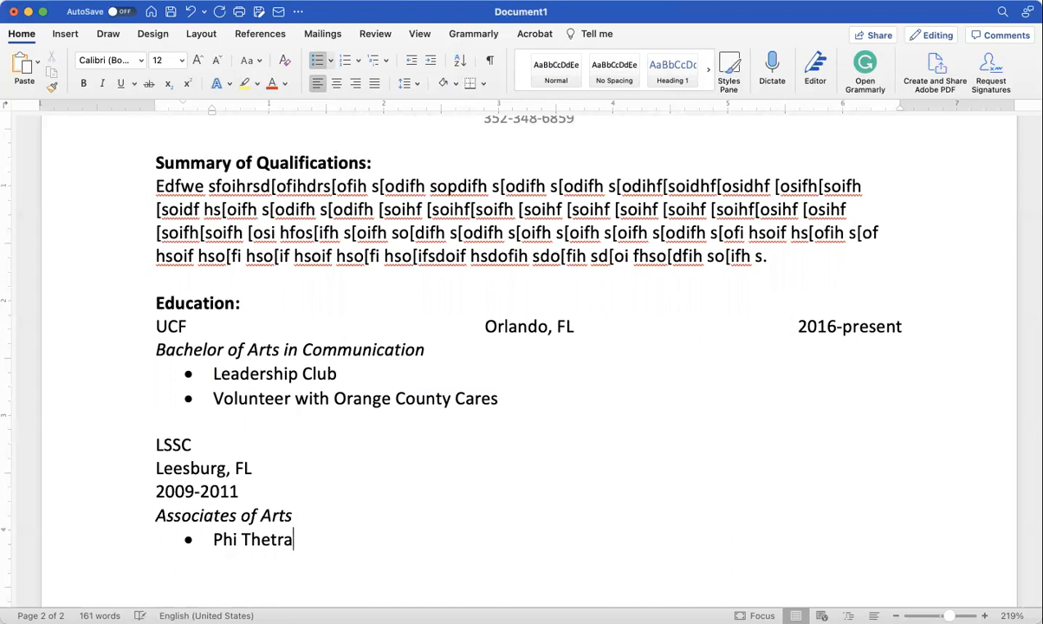
{"action": "key", "text": "BackSpace"}
{"action": "key", "text": "BackSpace"}
{"action": "type", "text": "a "}
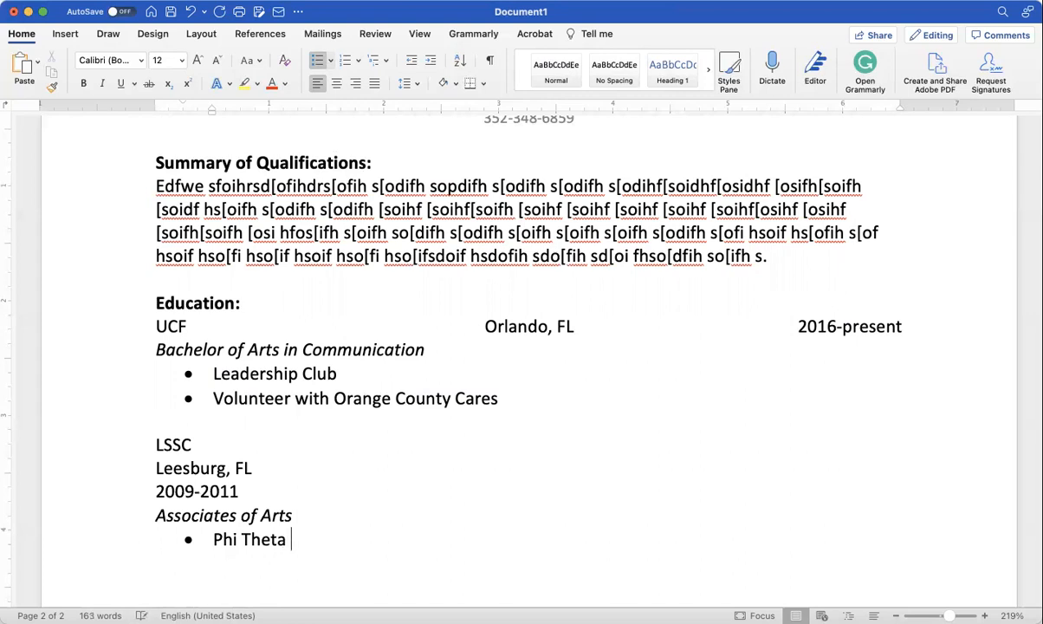
{"action": "type", "text": "Kappa Ho"}
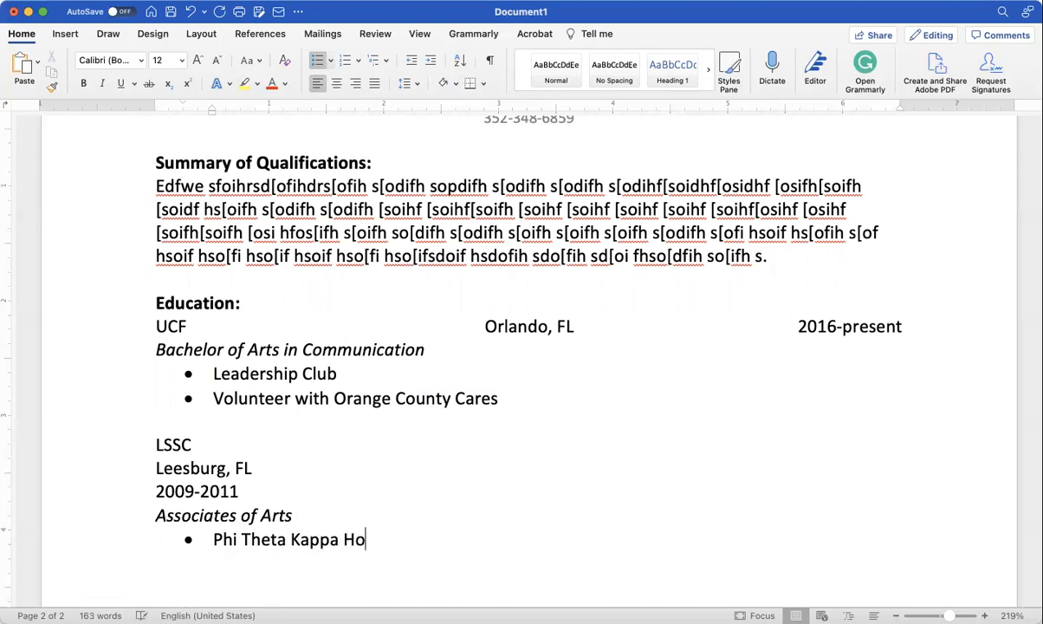
{"action": "type", "text": "nor Soci"}
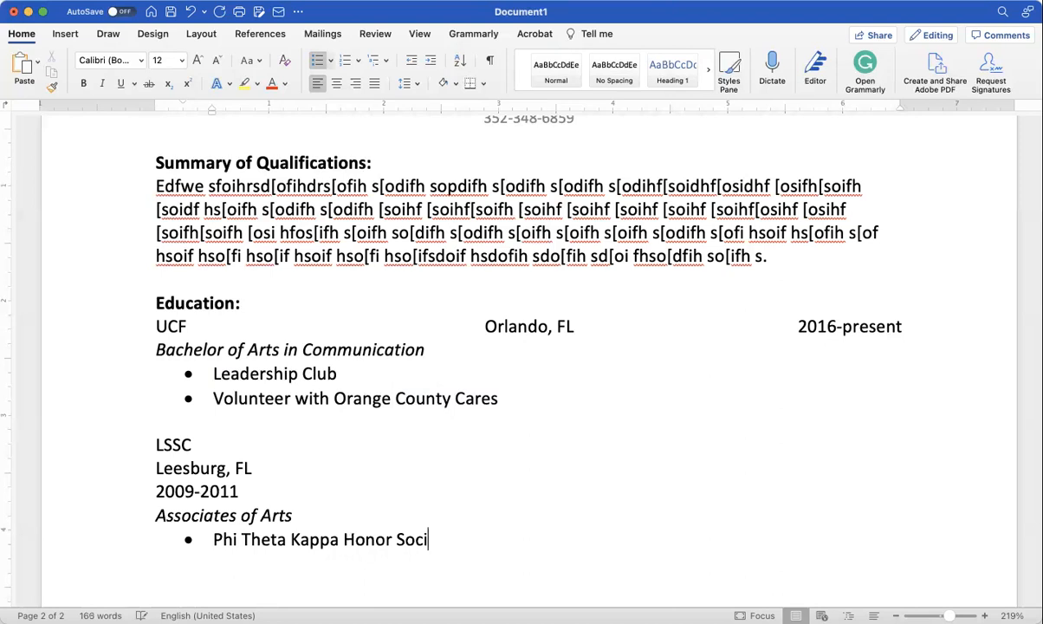
{"action": "type", "text": "ety"}
{"action": "key", "text": "Return"}
{"action": "key", "text": "Return"}
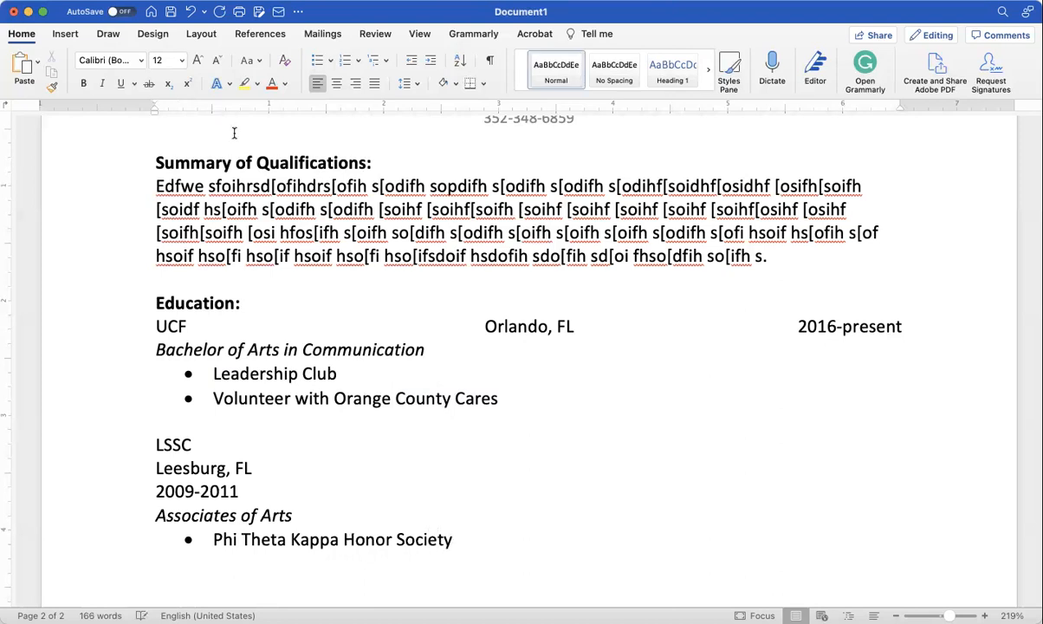
Step: Arrange the LSSC, Leesburg, FL and 2009-2011 lines side by side in columns
{"action": "left_click_drag", "start_coordinate": [239, 491], "coordinate": [154, 443]}
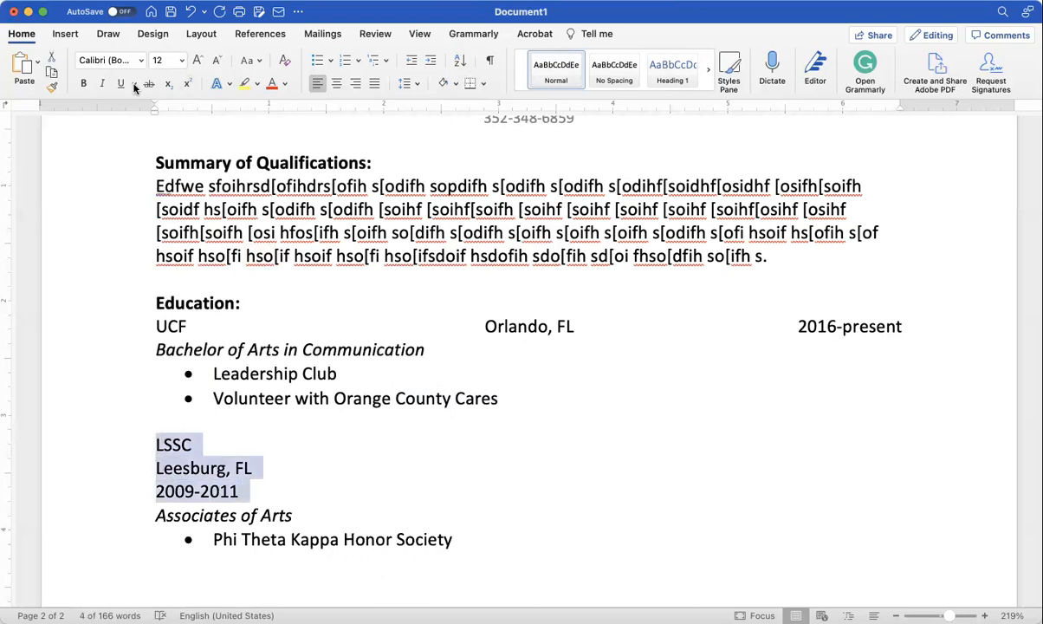
{"action": "left_click", "coordinate": [192, 36]}
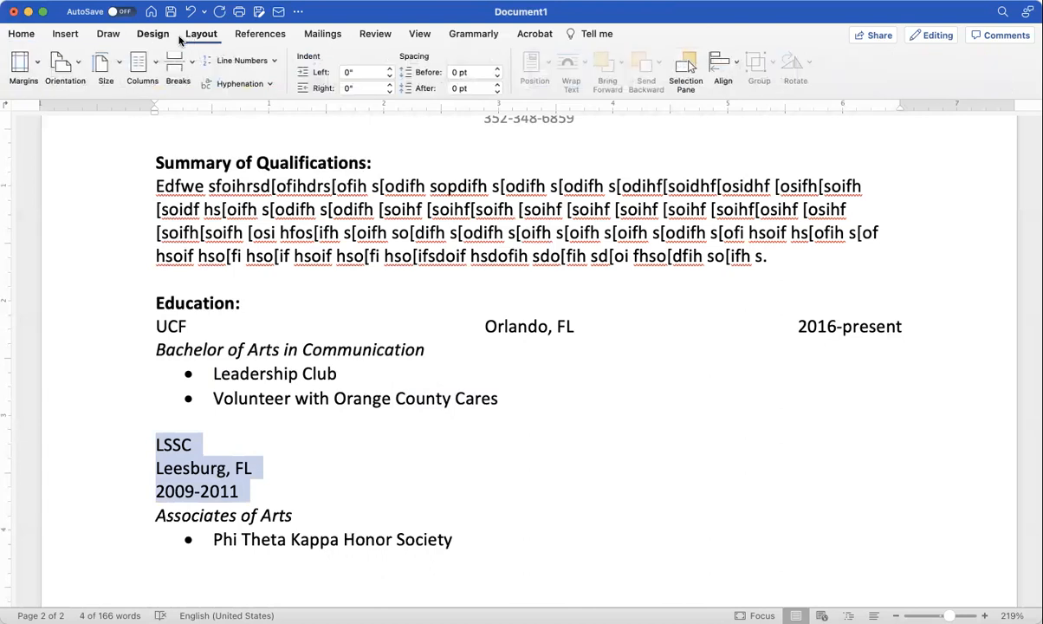
{"action": "left_click", "coordinate": [164, 160]}
Step: Center 'Leesburg, FL' and right-align '2009-2011' on the LSSC line
{"action": "left_click_drag", "start_coordinate": [425, 445], "coordinate": [529, 445]}
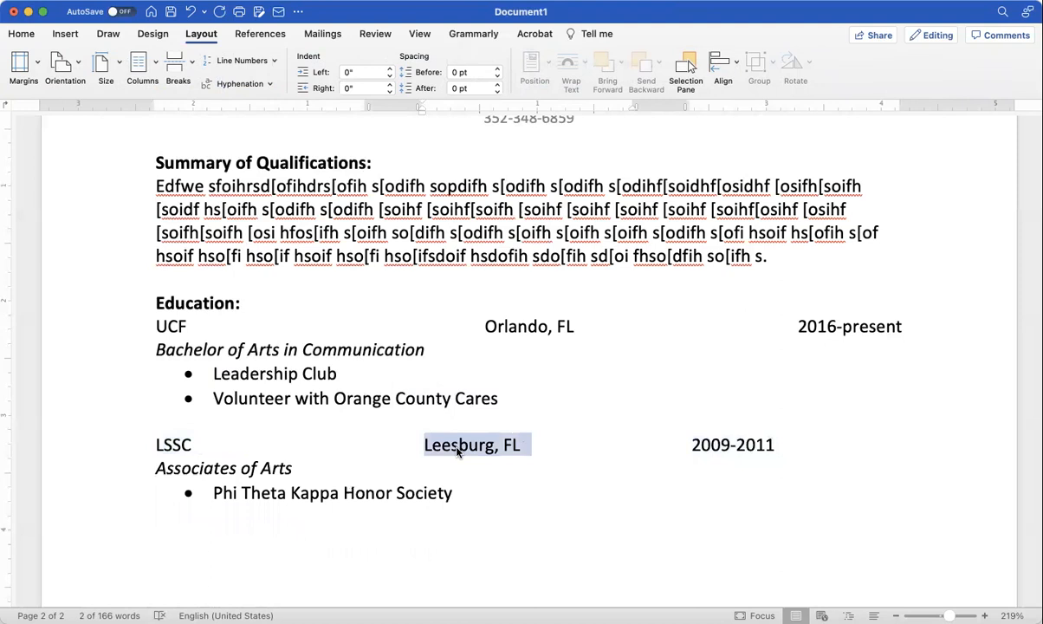
{"action": "left_click", "coordinate": [33, 33]}
{"action": "left_click", "coordinate": [334, 84]}
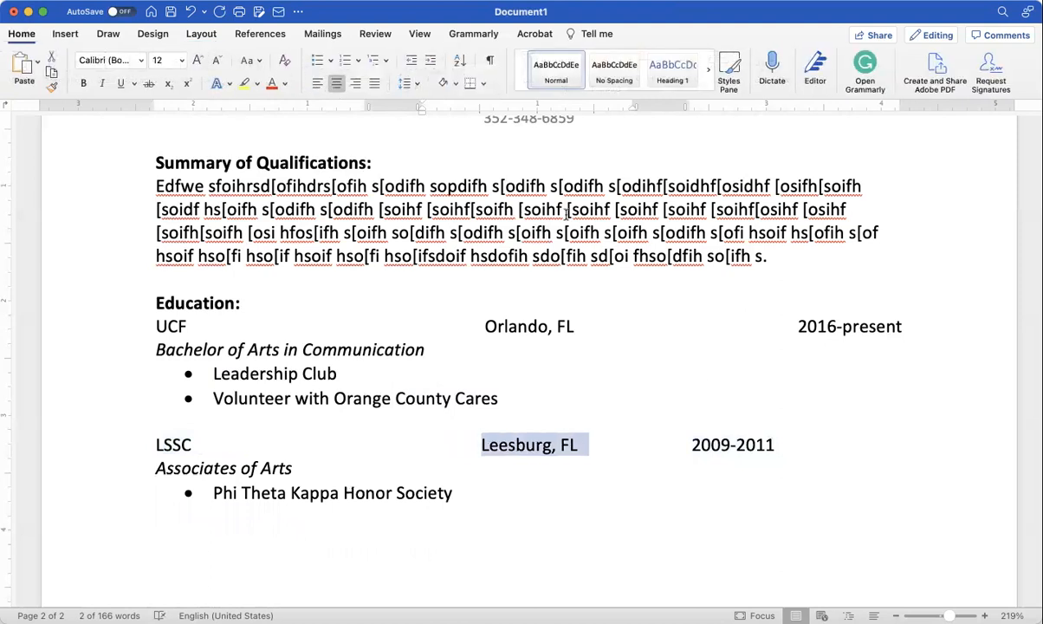
{"action": "left_click_drag", "start_coordinate": [690, 444], "coordinate": [783, 445]}
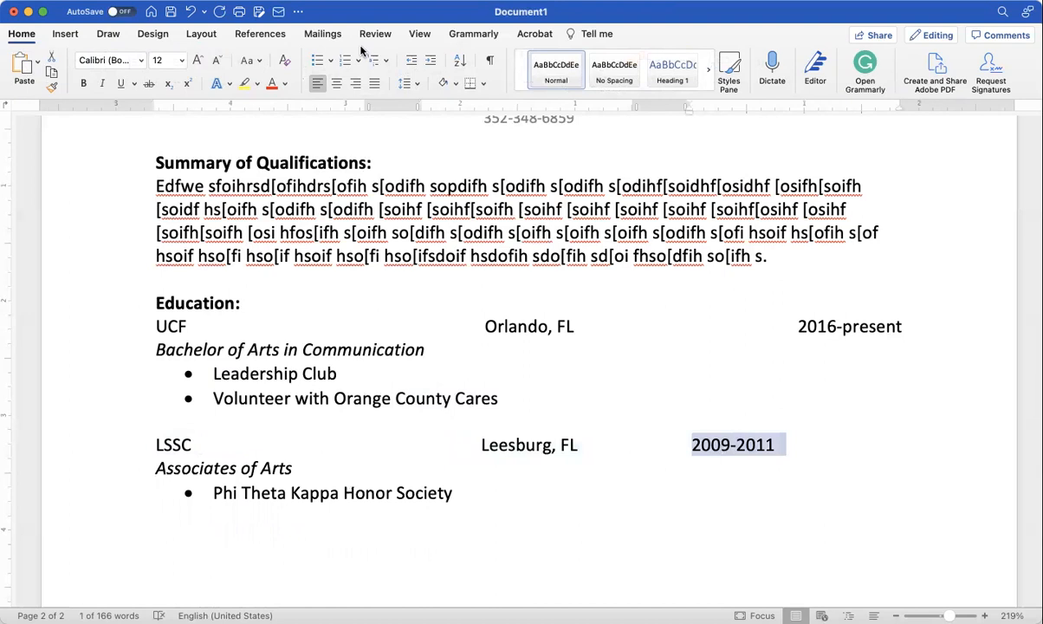
{"action": "left_click", "coordinate": [354, 83]}
{"action": "scroll", "coordinate": [356, 277], "scroll_direction": "down", "scroll_amount": 3}
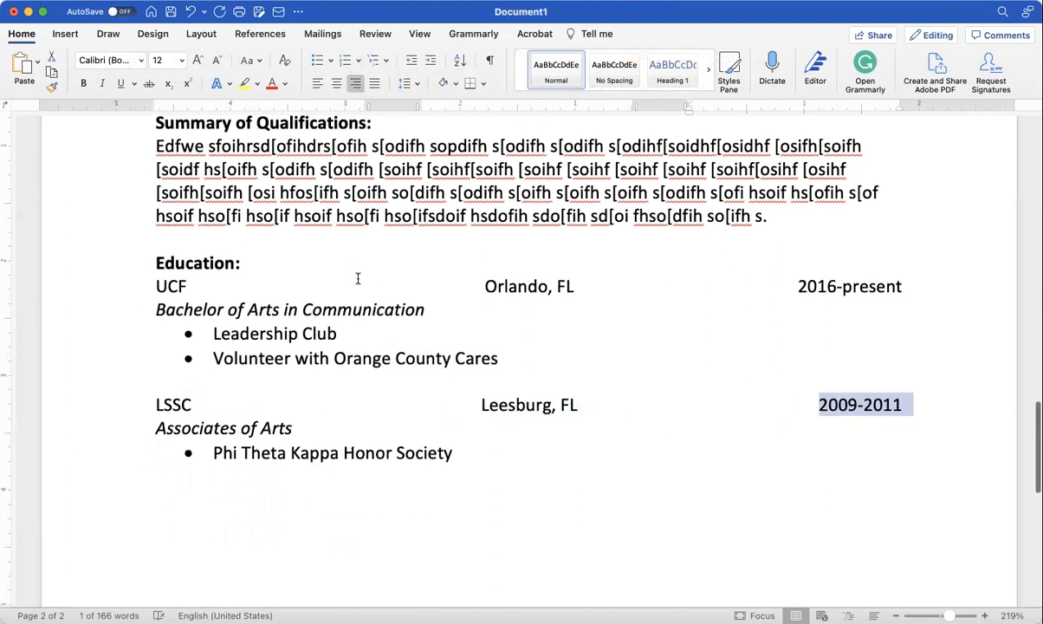
{"action": "scroll", "coordinate": [356, 277], "scroll_direction": "down", "scroll_amount": 1}
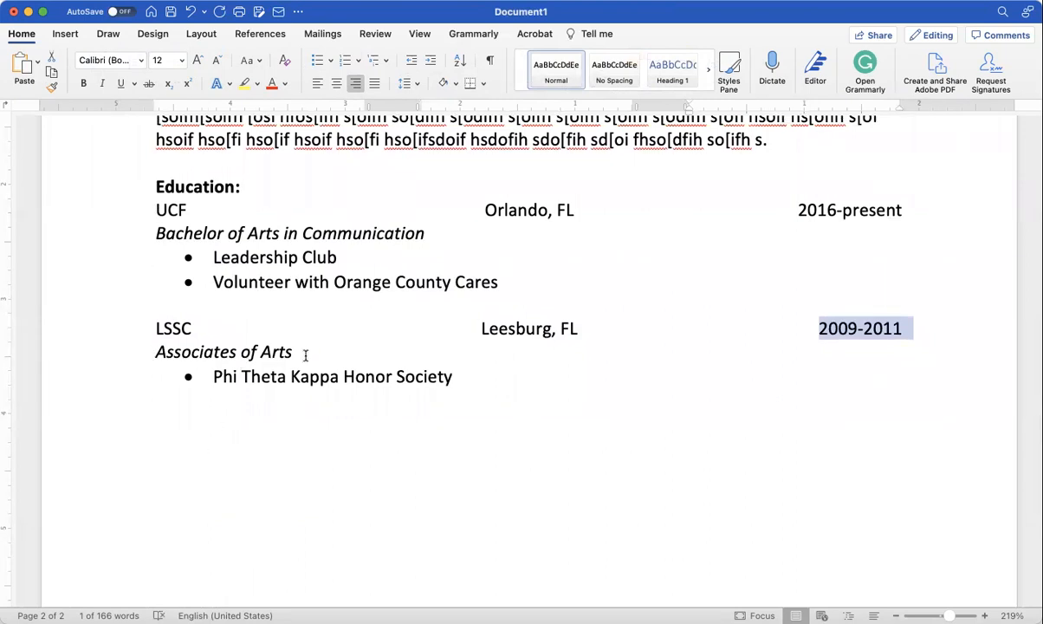
{"action": "scroll", "coordinate": [281, 433], "scroll_direction": "down", "scroll_amount": 5}
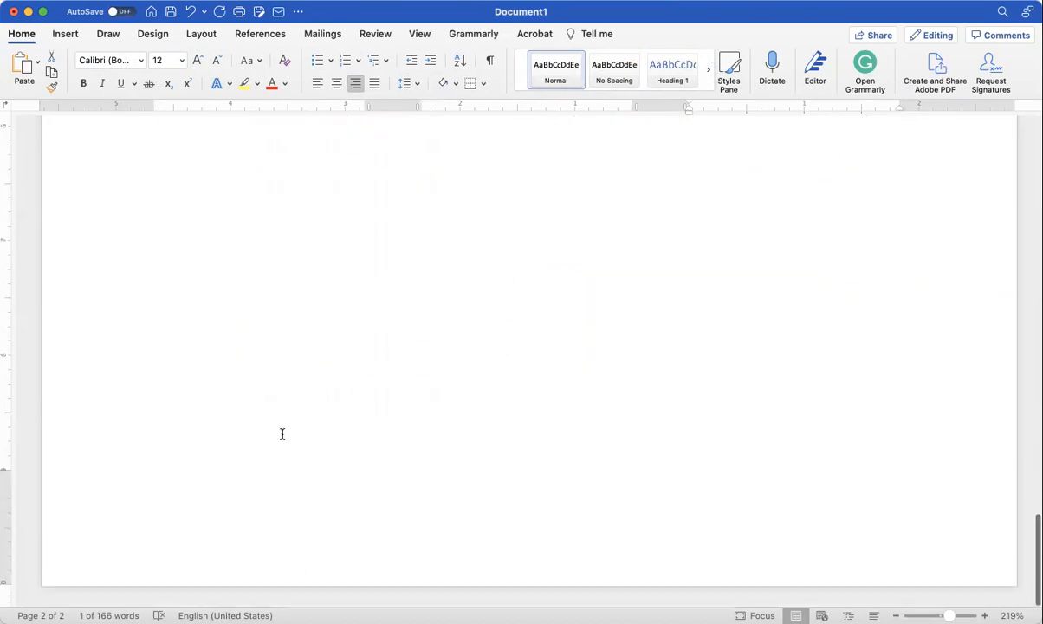
{"action": "scroll", "coordinate": [281, 433], "scroll_direction": "up", "scroll_amount": 6}
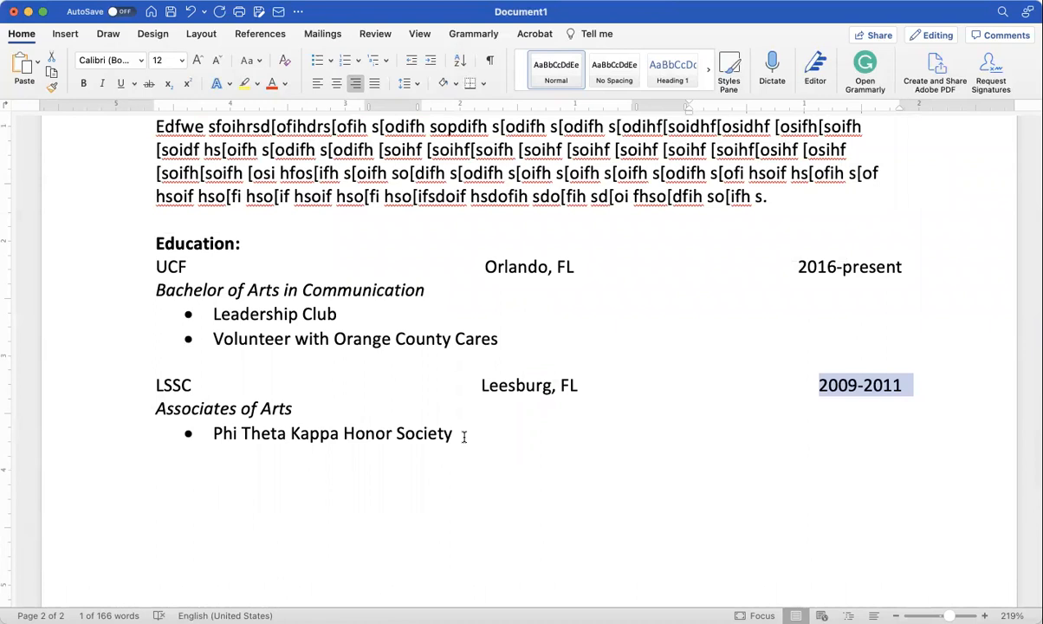
{"action": "scroll", "coordinate": [463, 433], "scroll_direction": "up", "scroll_amount": 4}
{"action": "scroll", "coordinate": [463, 433], "scroll_direction": "down", "scroll_amount": 3}
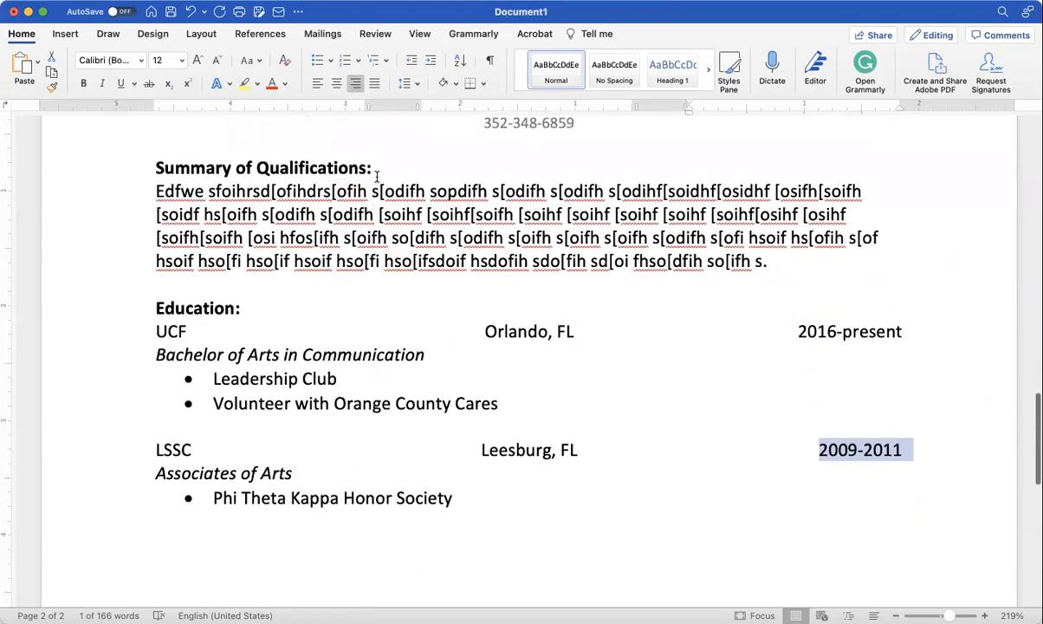
Step: Insert blank lines under the Summary of Qualifications and Education headings, then go below Phi Theta Kappa
{"action": "left_click", "coordinate": [377, 170]}
{"action": "key", "text": "Return"}
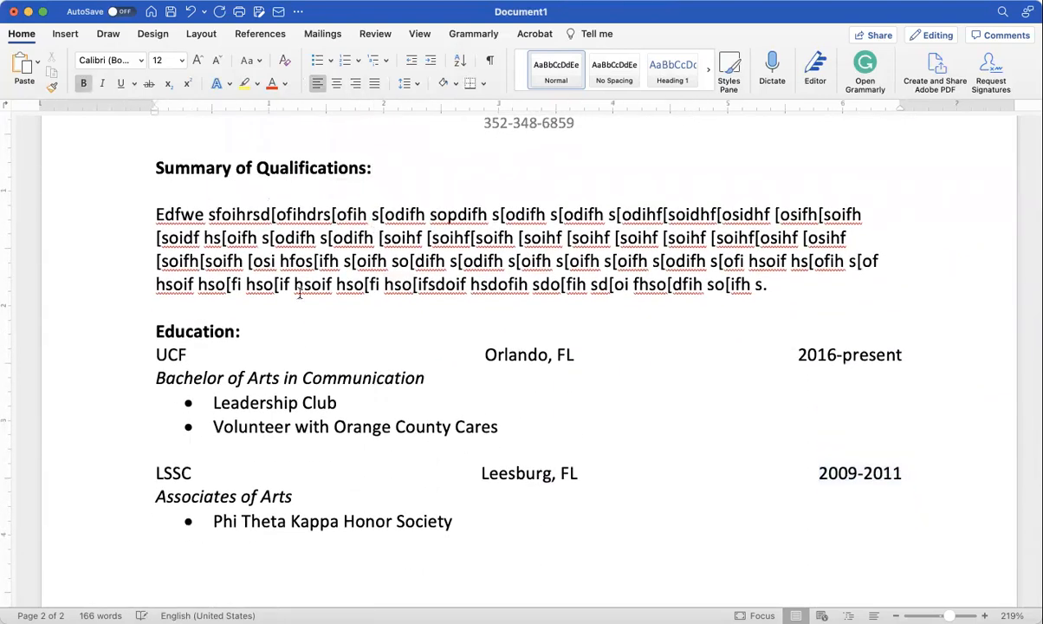
{"action": "left_click", "coordinate": [242, 332]}
{"action": "key", "text": "Return"}
{"action": "scroll", "coordinate": [242, 332], "scroll_direction": "down", "scroll_amount": 8}
{"action": "scroll", "coordinate": [563, 346], "scroll_direction": "down", "scroll_amount": 5}
{"action": "scroll", "coordinate": [563, 346], "scroll_direction": "up", "scroll_amount": 10}
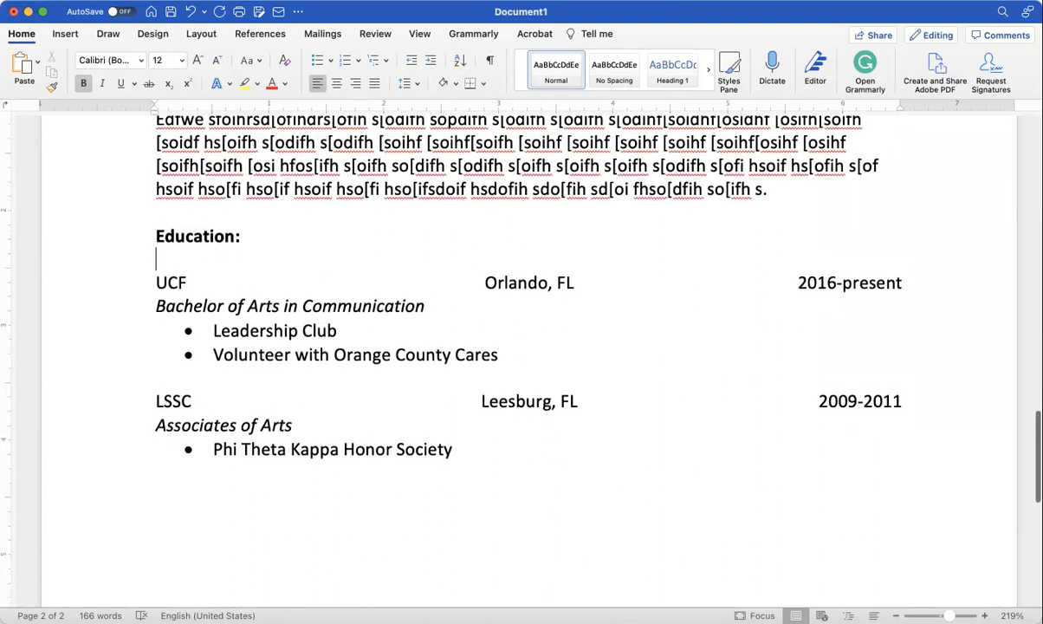
{"action": "scroll", "coordinate": [563, 346], "scroll_direction": "down", "scroll_amount": 1}
{"action": "scroll", "coordinate": [563, 294], "scroll_direction": "up", "scroll_amount": 3}
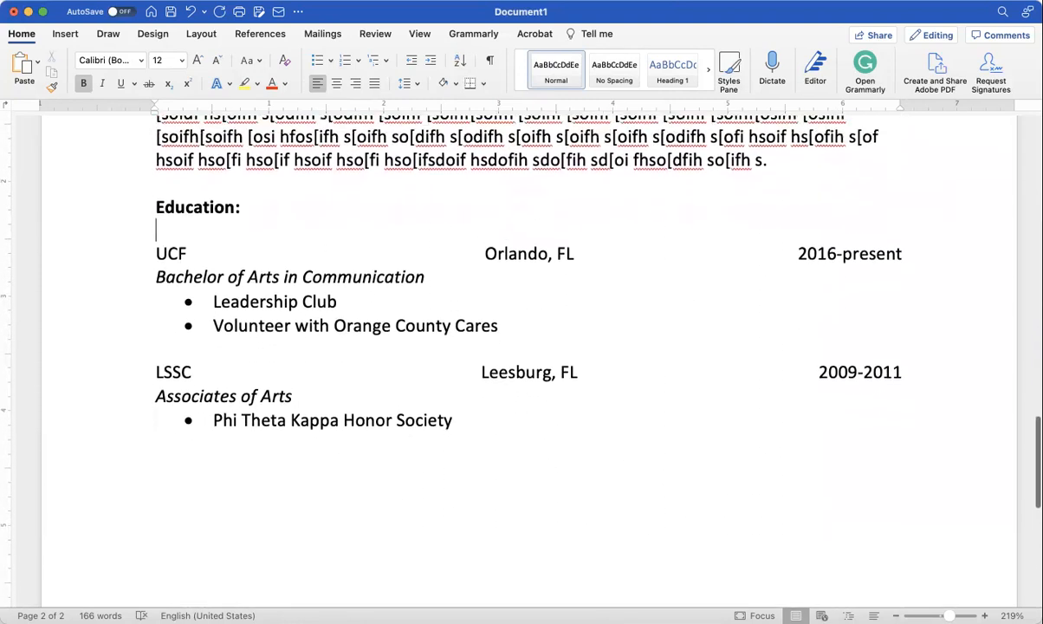
{"action": "scroll", "coordinate": [520, 346], "scroll_direction": "down", "scroll_amount": 2}
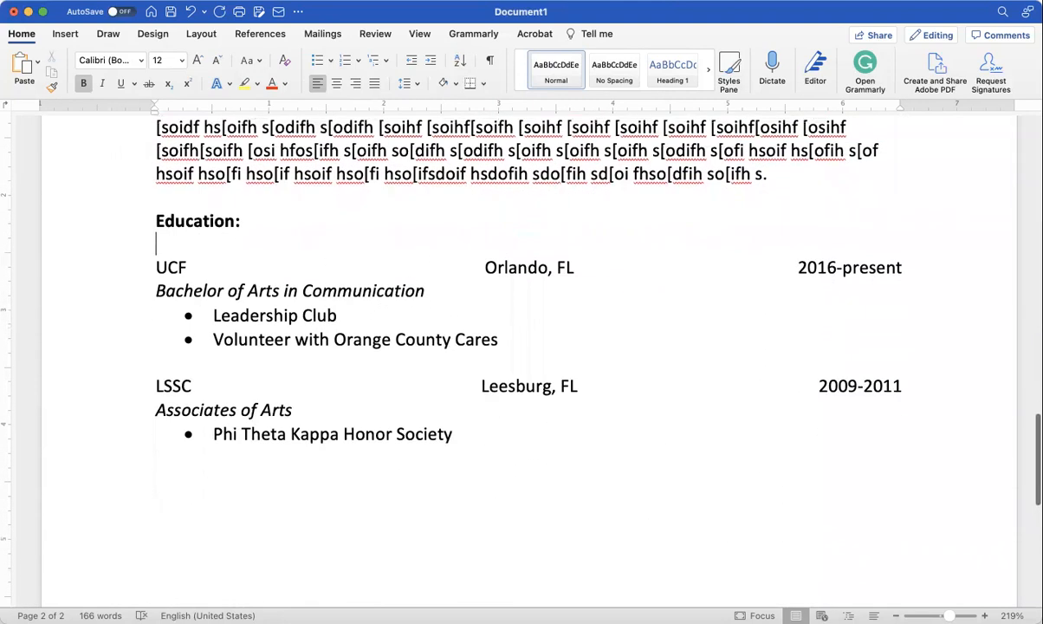
{"action": "left_click", "coordinate": [205, 477]}
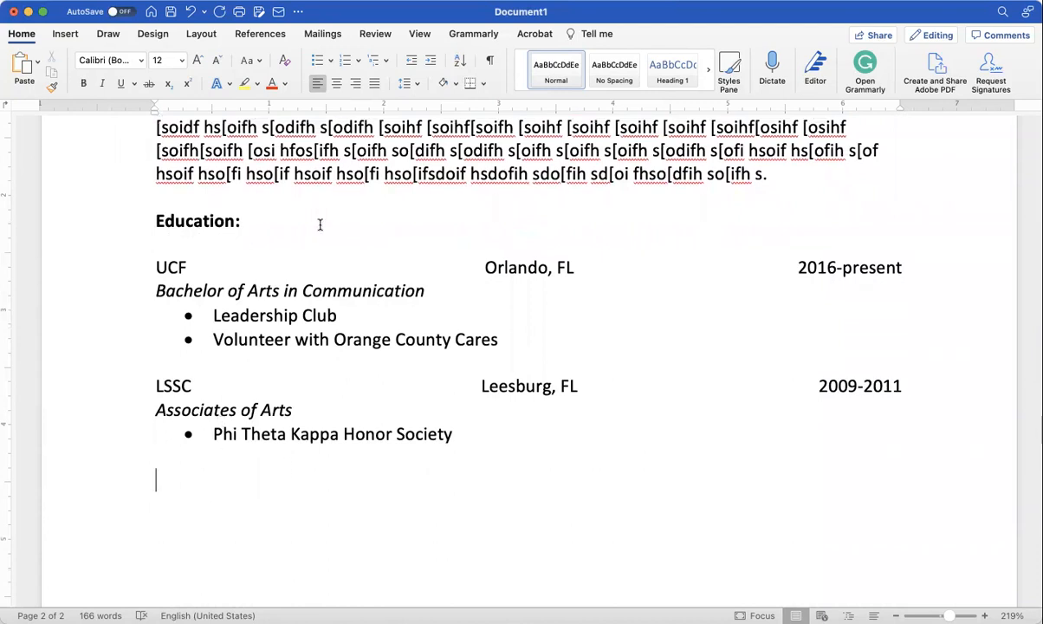
Step: Add a bold 'Work History:' heading followed by a blank line
{"action": "key", "text": "super+b"}
{"action": "type", "text": "Wo"}
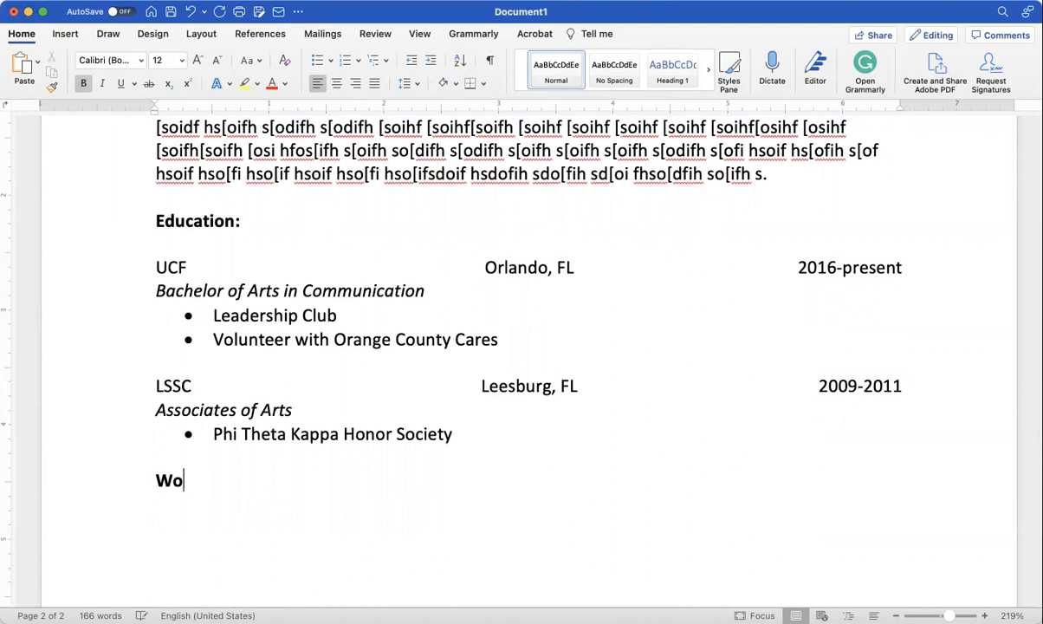
{"action": "type", "text": "rk Hist"}
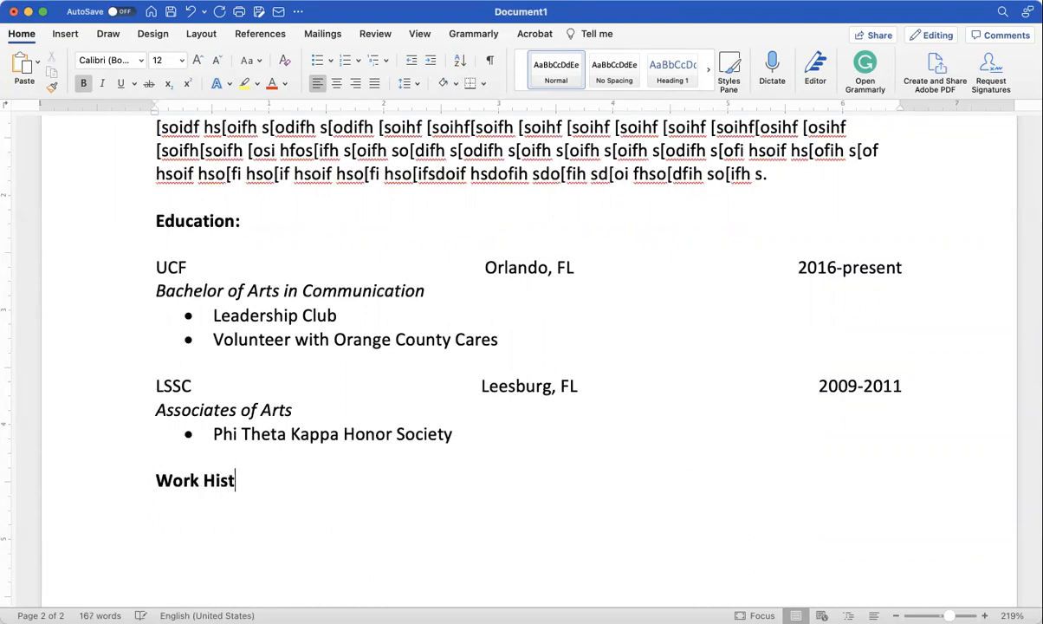
{"action": "type", "text": "ory:"}
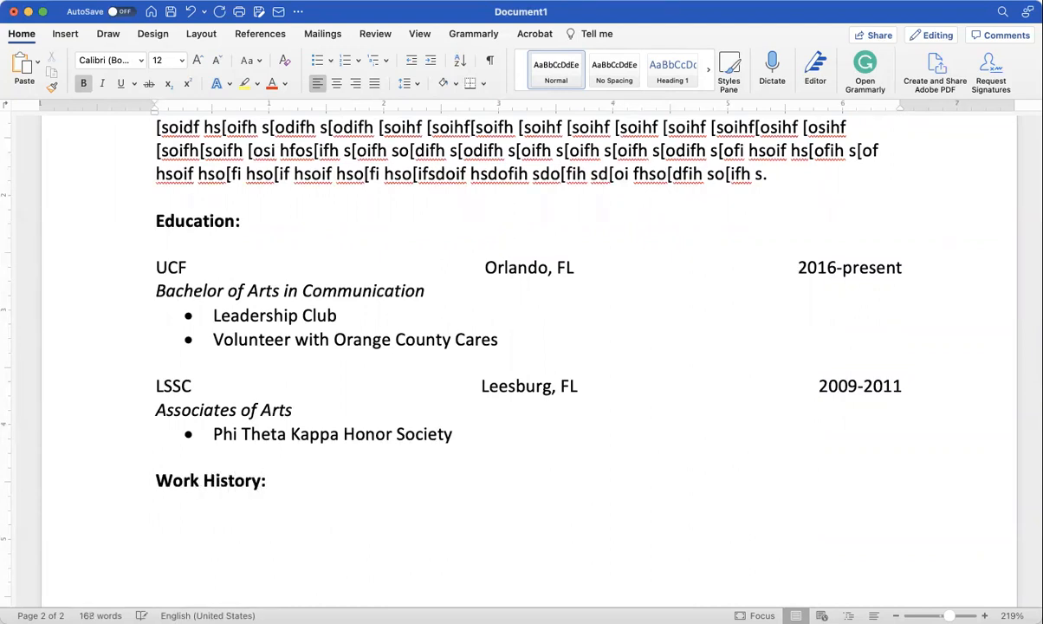
{"action": "key", "text": "super+b"}
{"action": "key", "text": "Return"}
{"action": "key", "text": "Return"}
Step: Enter 'Target', 'Orlando, FL' and '2010-present' on separate lines
{"action": "type", "text": "Target"}
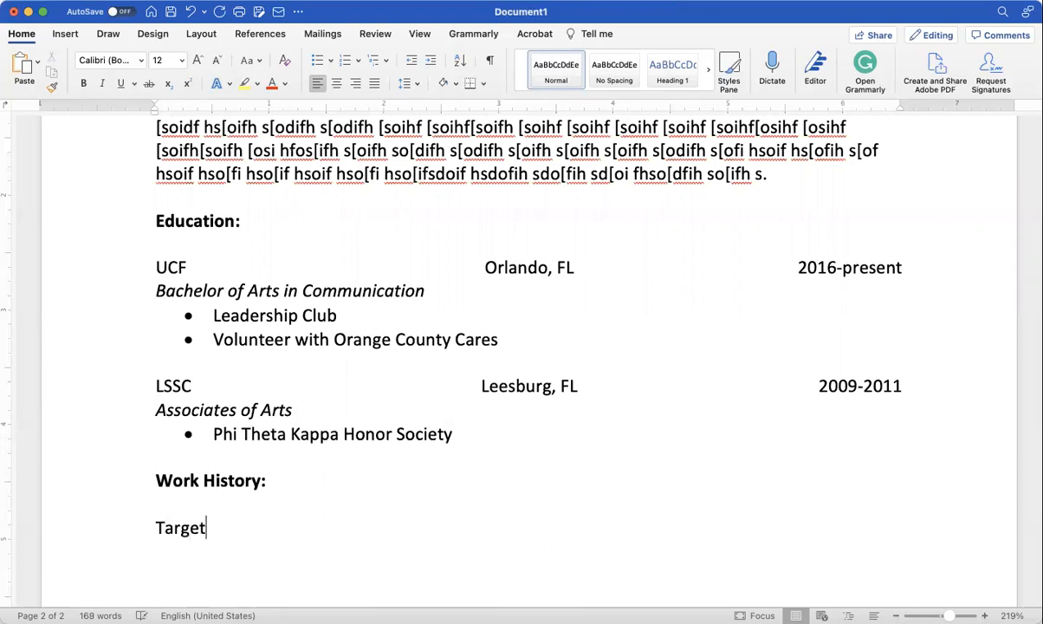
{"action": "key", "text": "Return"}
{"action": "type", "text": "Orlan"}
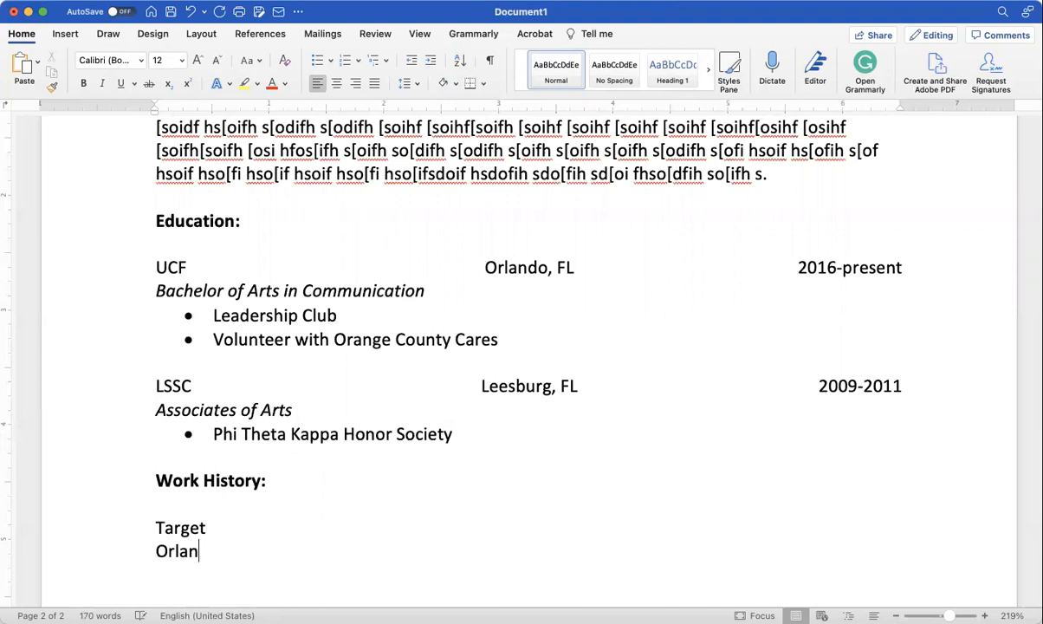
{"action": "type", "text": "do, FL"}
{"action": "key", "text": "Return"}
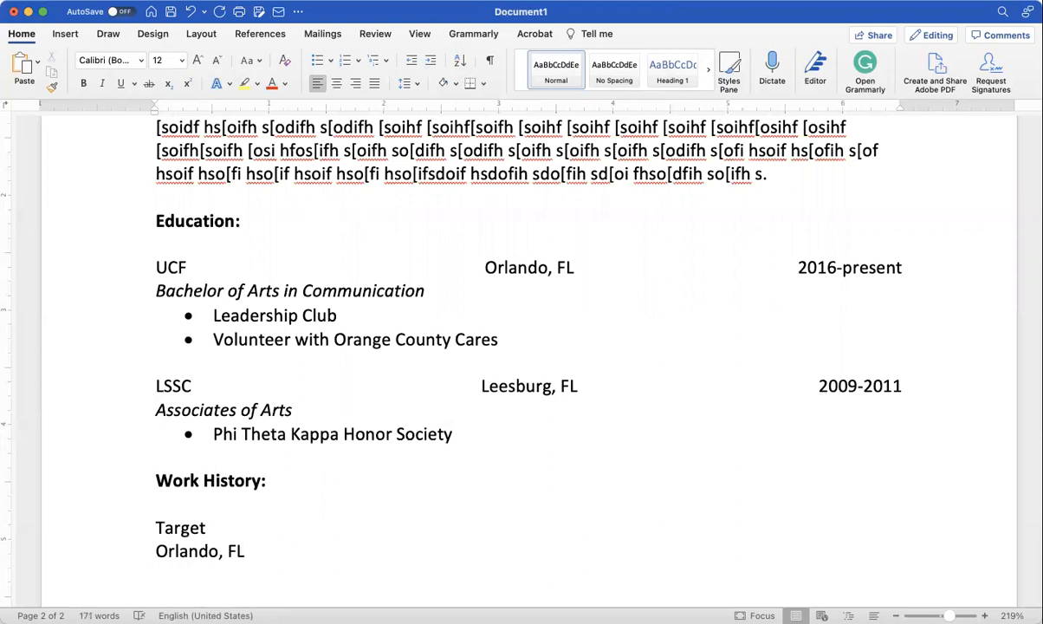
{"action": "type", "text": "20"}
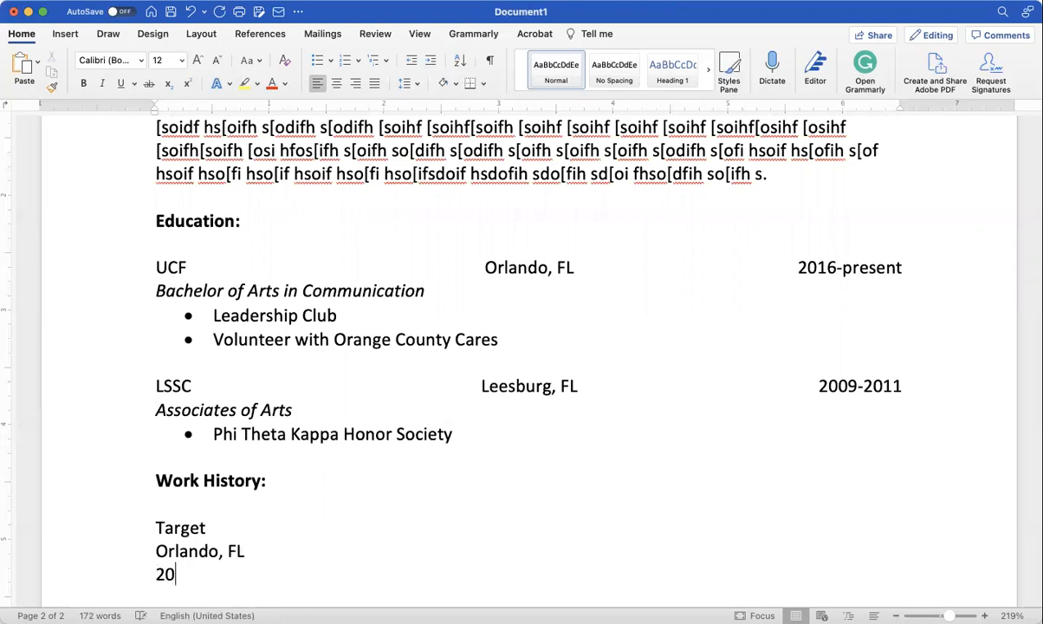
{"action": "type", "text": "10-present"}
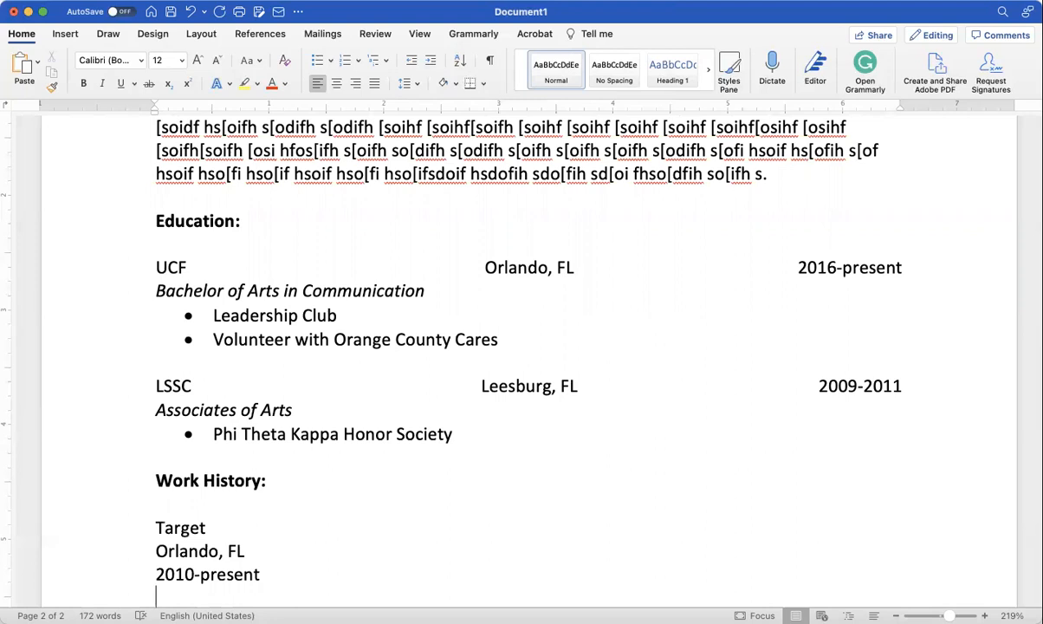
Step: Add the italic job title 'Sales Associate' and start a new line below it
{"action": "key", "text": "super+i"}
{"action": "type", "text": "Sales Associate"}
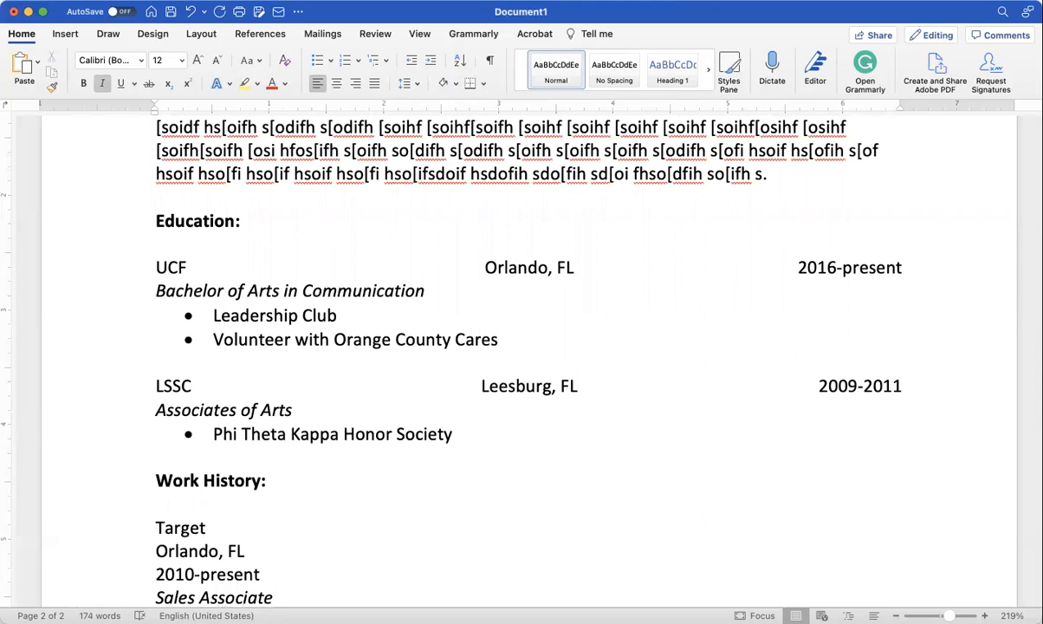
{"action": "key", "text": "super+i"}
{"action": "key", "text": "Return"}
{"action": "scroll", "coordinate": [563, 346], "scroll_direction": "down", "scroll_amount": 3}
{"action": "scroll", "coordinate": [528, 360], "scroll_direction": "down", "scroll_amount": 1}
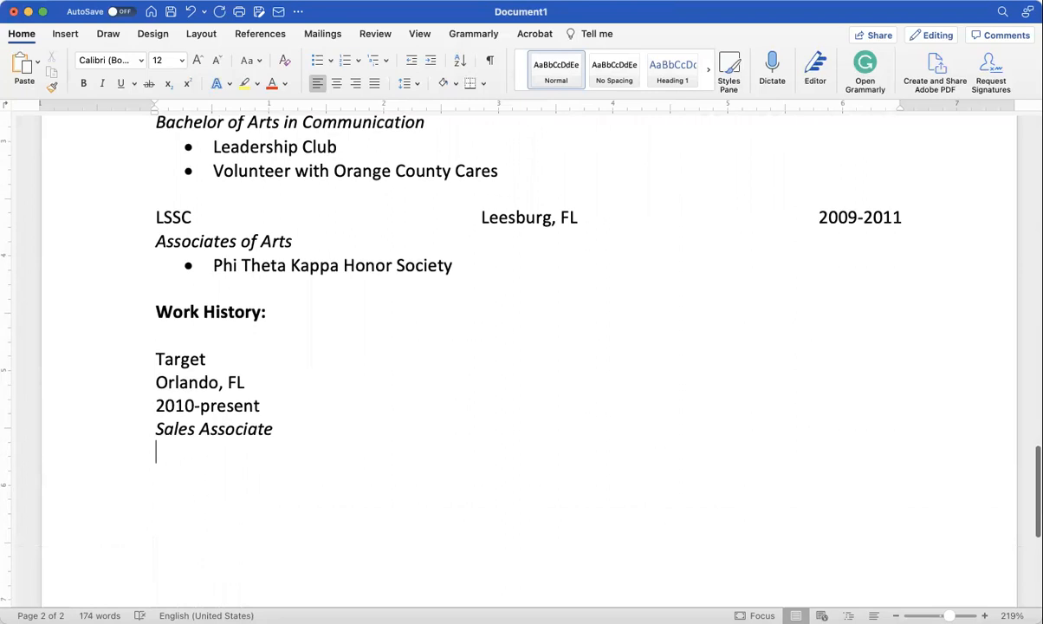
{"action": "scroll", "coordinate": [529, 359], "scroll_direction": "up", "scroll_amount": 1}
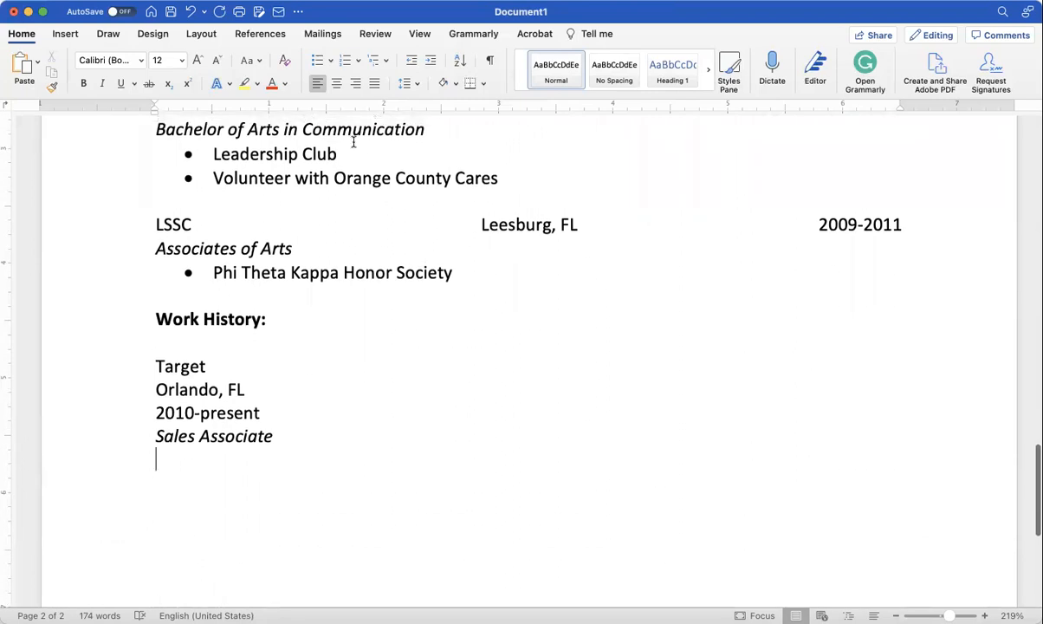
Step: Add a bullet reading 'Process customer checkouts with 0 errors.' and start another bullet
{"action": "left_click", "coordinate": [317, 62]}
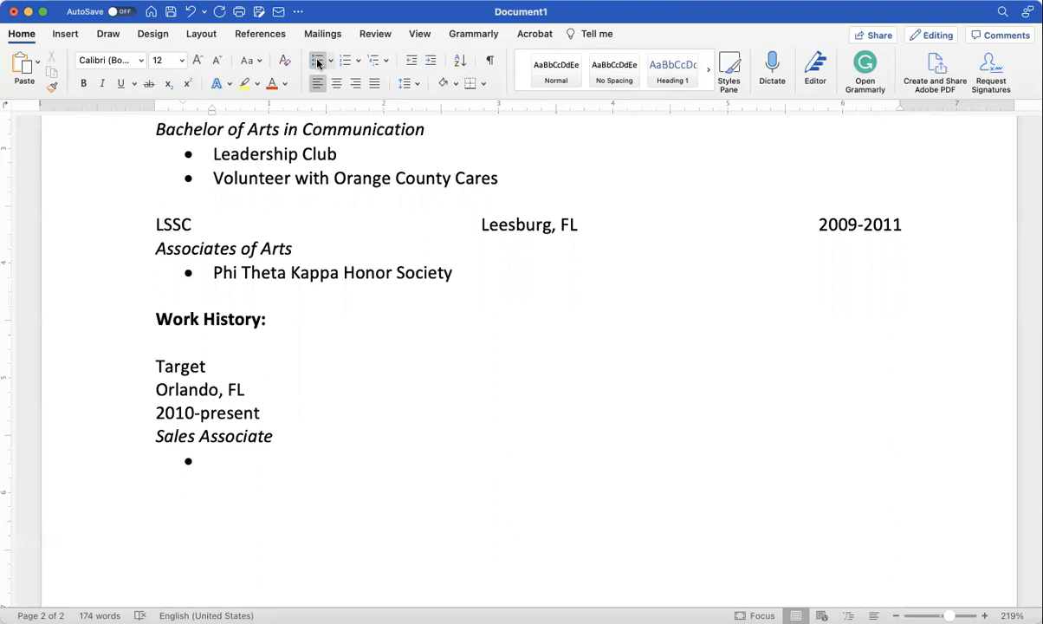
{"action": "type", "text": "Process cus"}
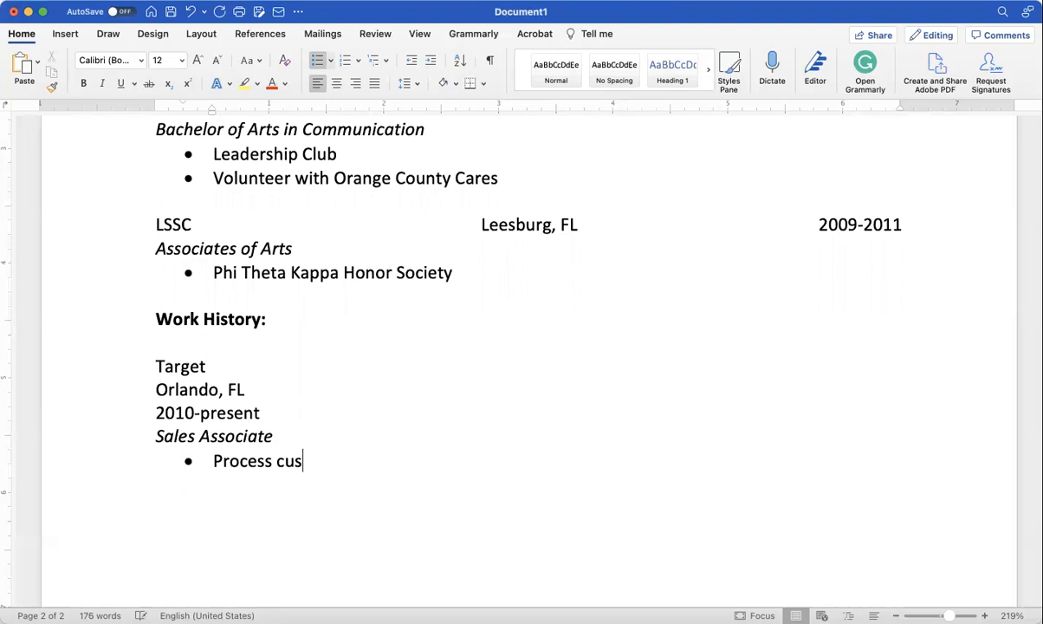
{"action": "type", "text": "to"}
{"action": "key", "text": "BackSpace"}
{"action": "type", "text": "tomer checkout"}
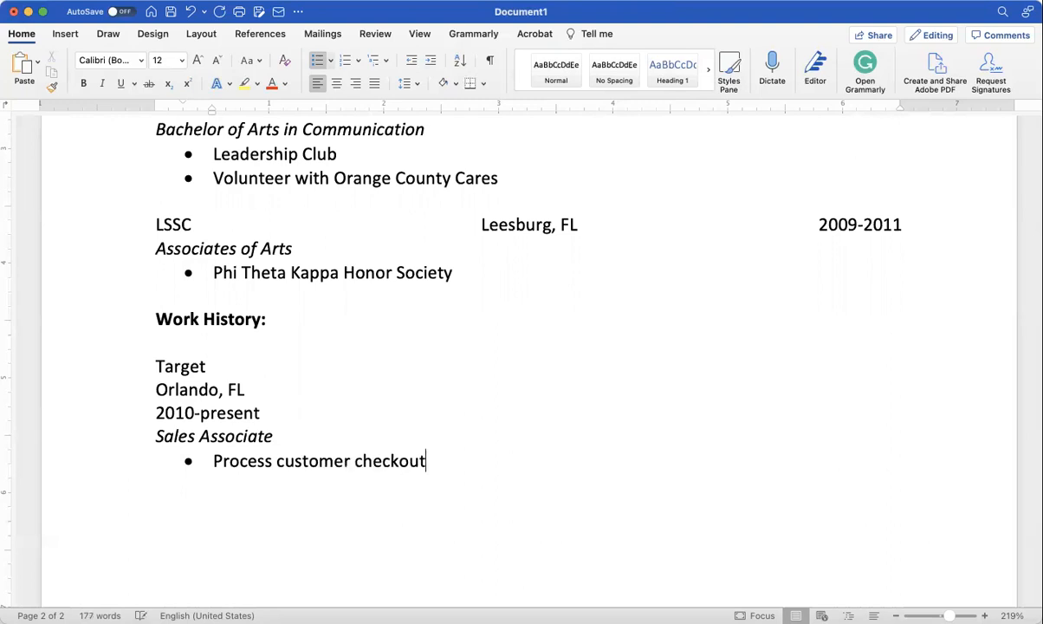
{"action": "type", "text": "s with 0 er"}
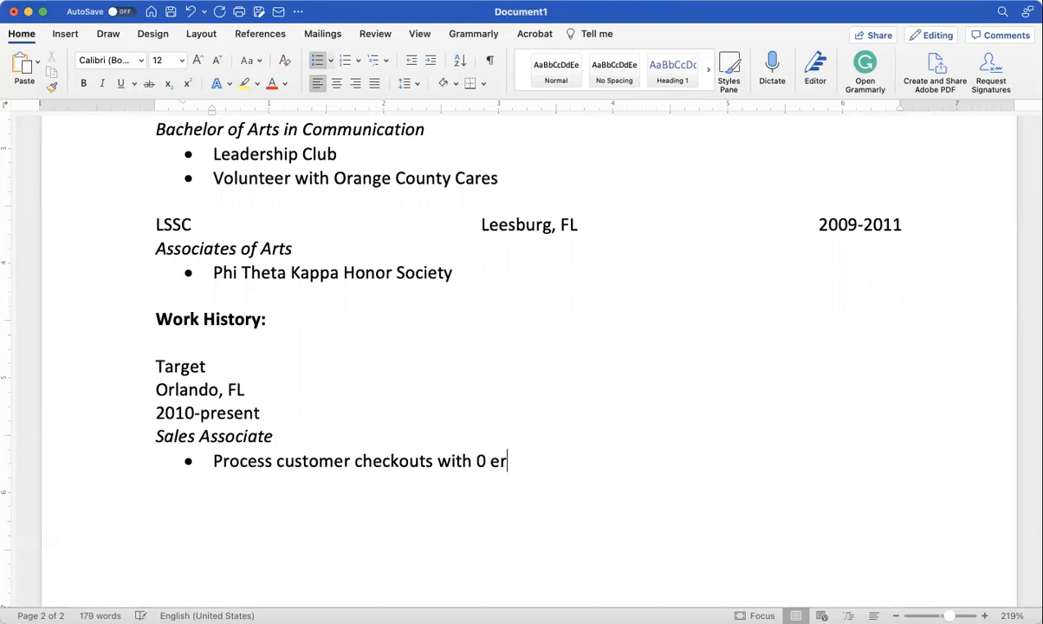
{"action": "type", "text": "rots"}
{"action": "key", "text": "BackSpace"}
{"action": "key", "text": "BackSpace"}
{"action": "type", "text": "rs"}
{"action": "key", "text": "BackSpace"}
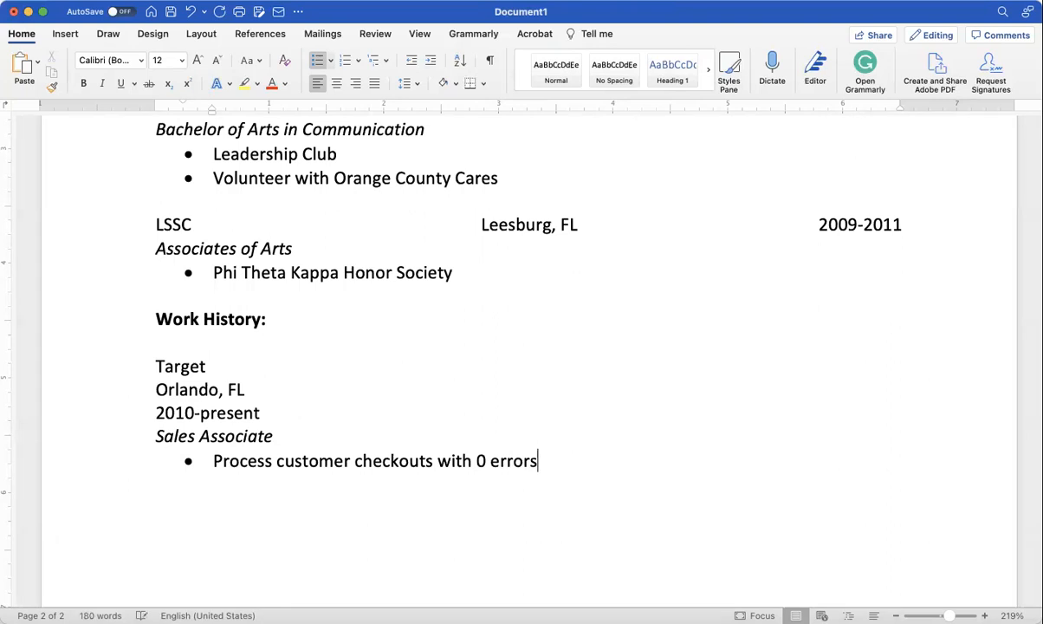
{"action": "type", "text": "."}
{"action": "key", "text": "Return"}
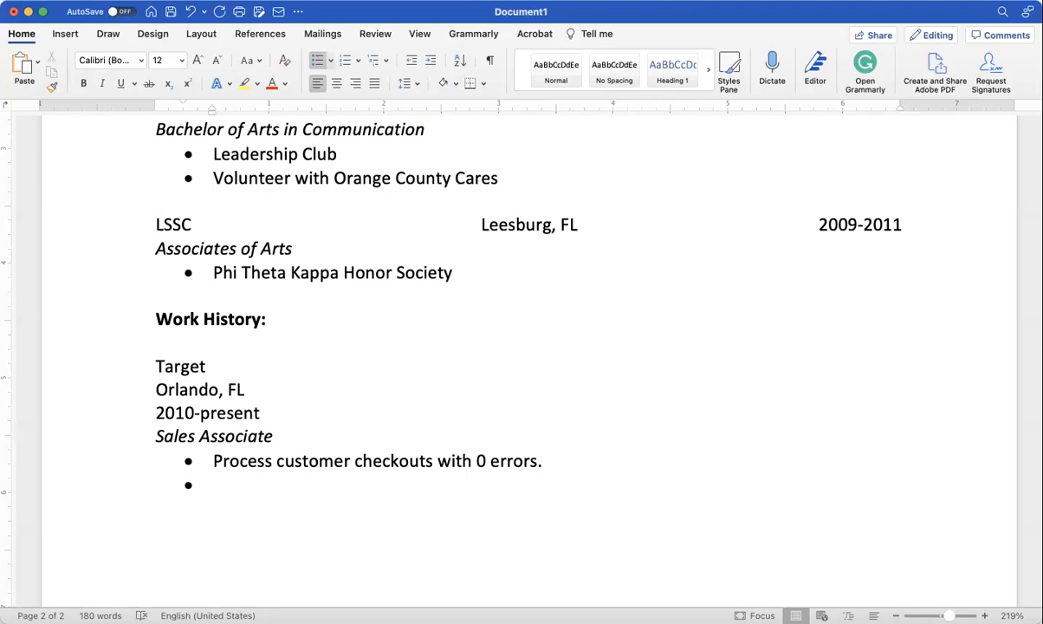
Step: Type three placeholder-text duty bullets under Sales Associate, then exit the bulleted list
{"action": "type", "text": "ASiduhaspidfuh aspiuedgapisud gpsaiugd pisau"}
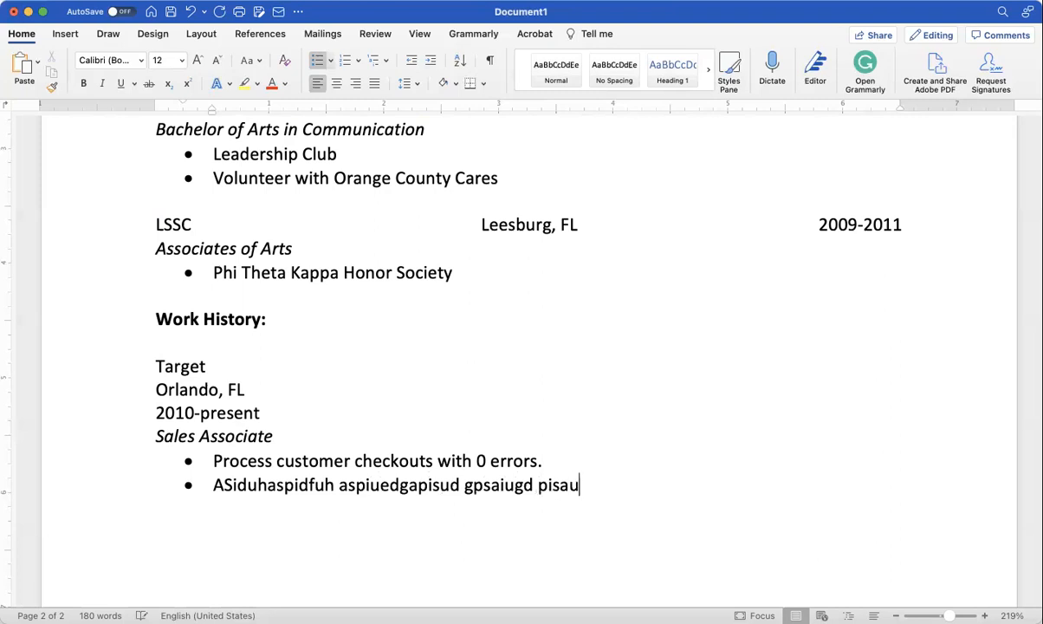
{"action": "type", "text": "gdipausgdh asdauipsdgpawusgdpaiusdgpauisgdp"}
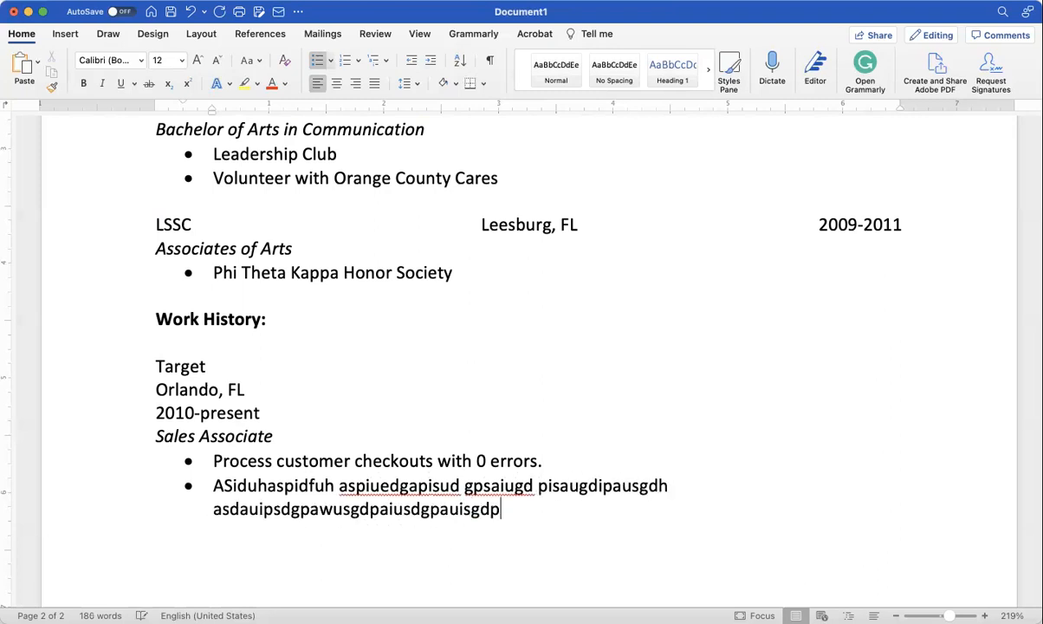
{"action": "type", "text": "aiusgpaiugs."}
{"action": "key", "text": "Return"}
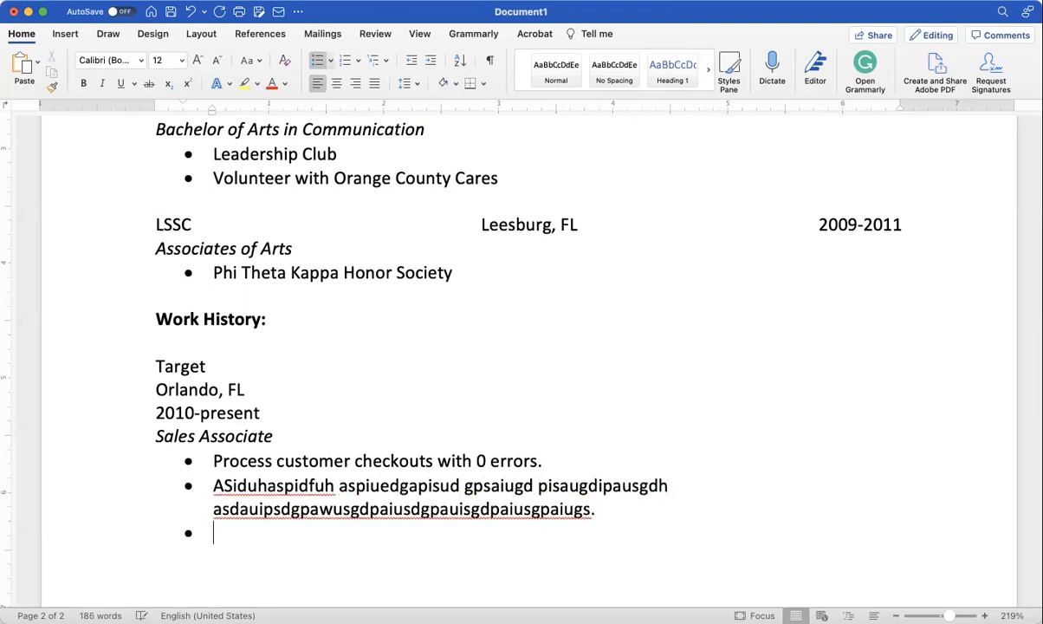
{"action": "type", "text": "Iudg apiud gpaiudg psaiudg paisudgpaiusdgpasiudgpsi"}
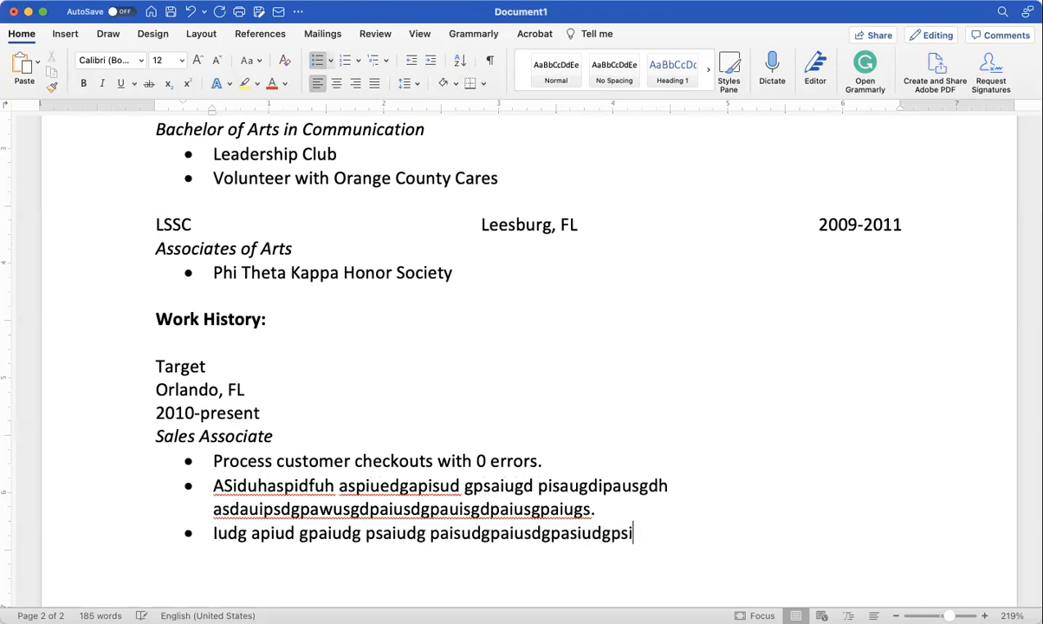
{"action": "type", "text": "udgpaiudgapisudgapiusdgapisudg."}
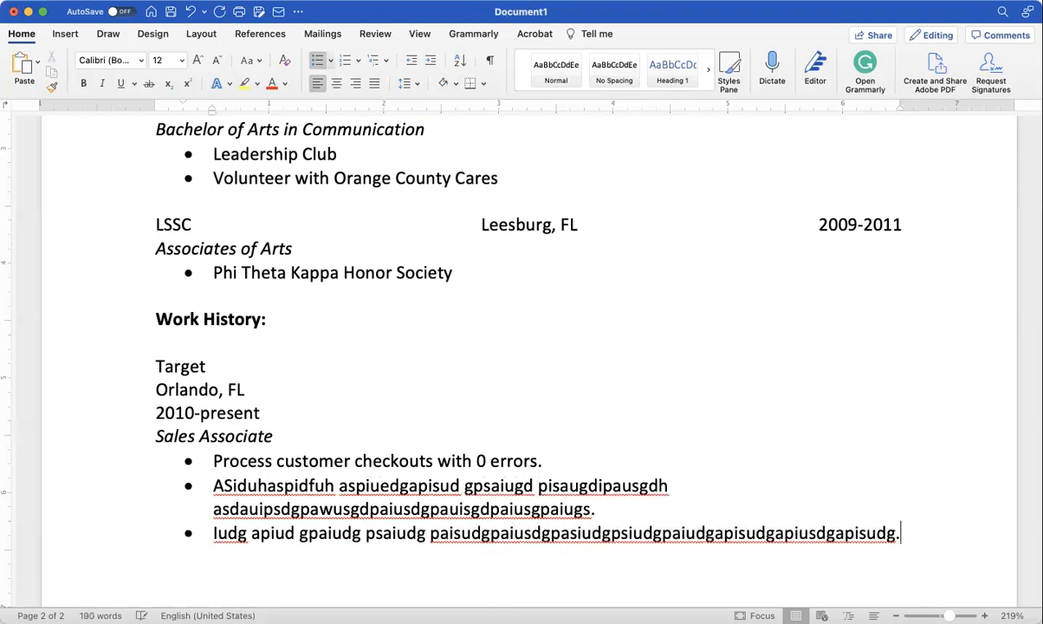
{"action": "key", "text": "Return"}
{"action": "type", "text": "sidu"}
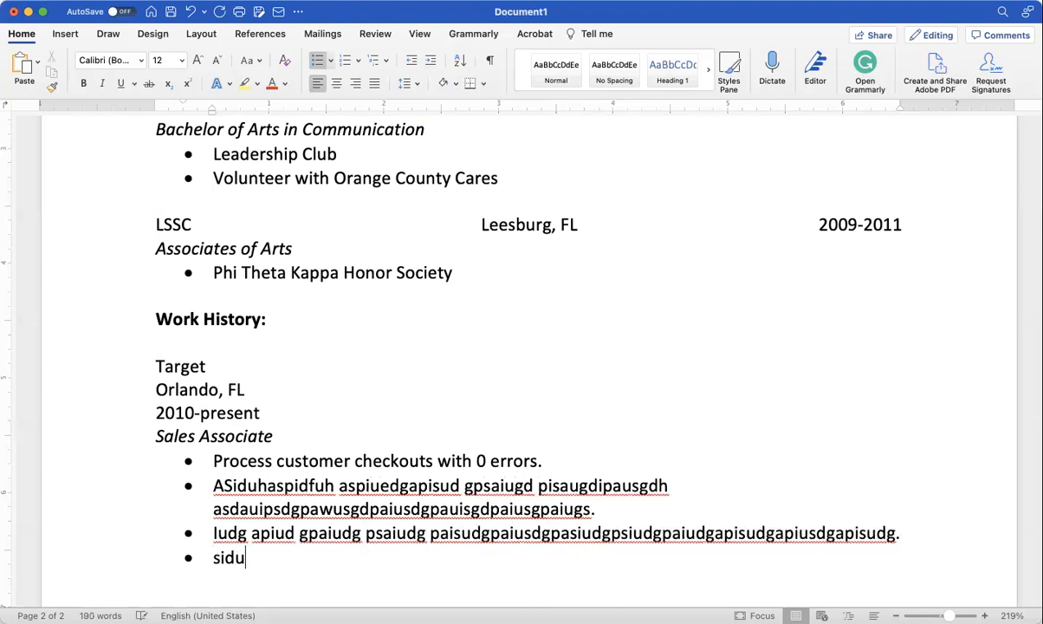
{"action": "type", "text": "gaiudgsaiudgapiudgpasiugd apisudgaiugdpaius"}
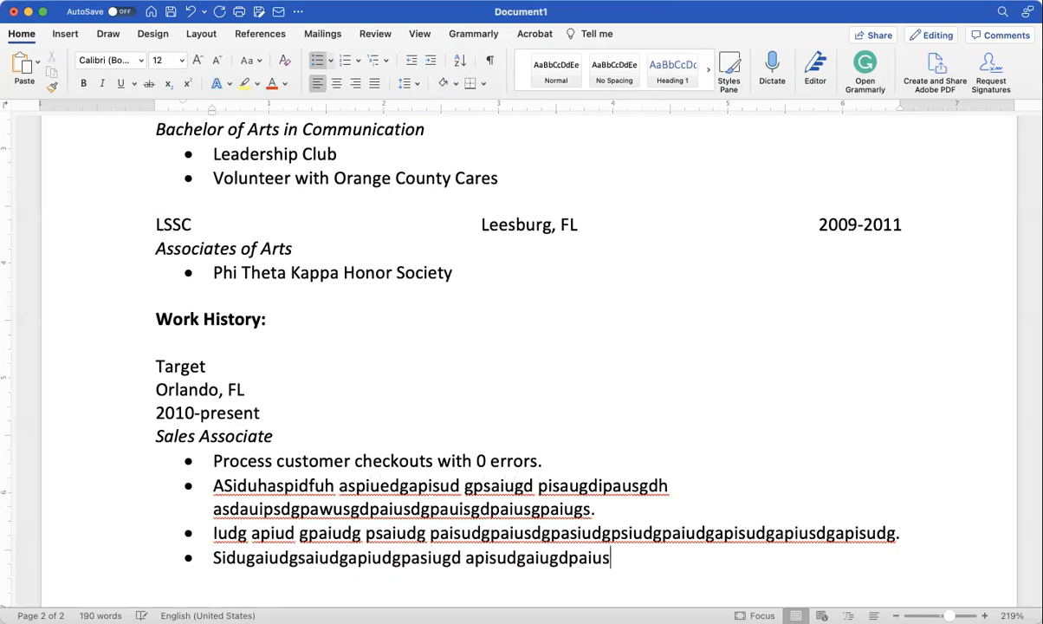
{"action": "type", "text": "gd."}
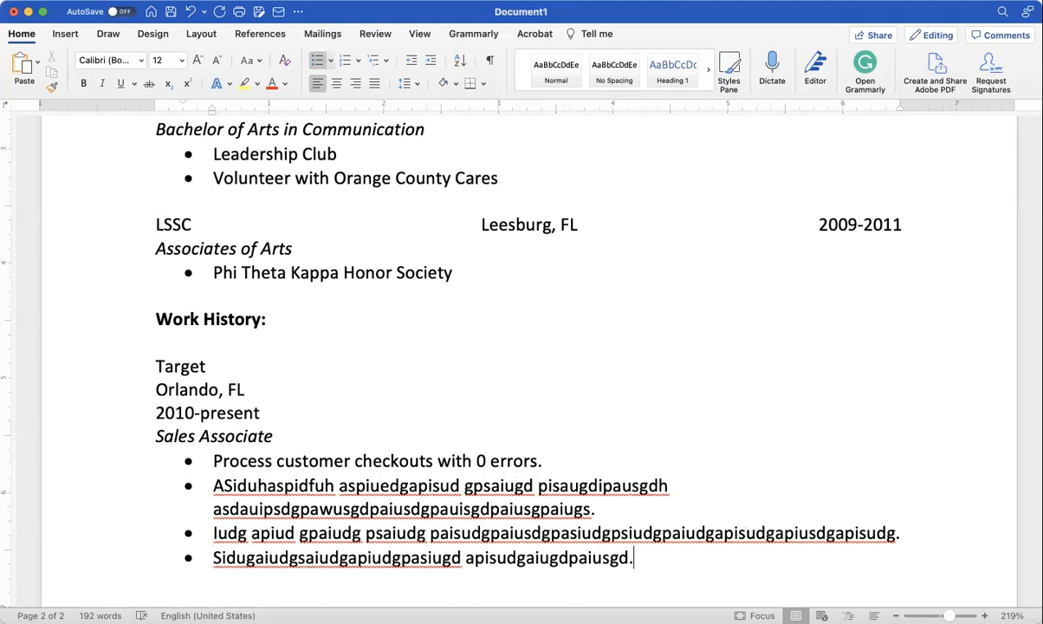
{"action": "key", "text": "Return"}
{"action": "key", "text": "Return"}
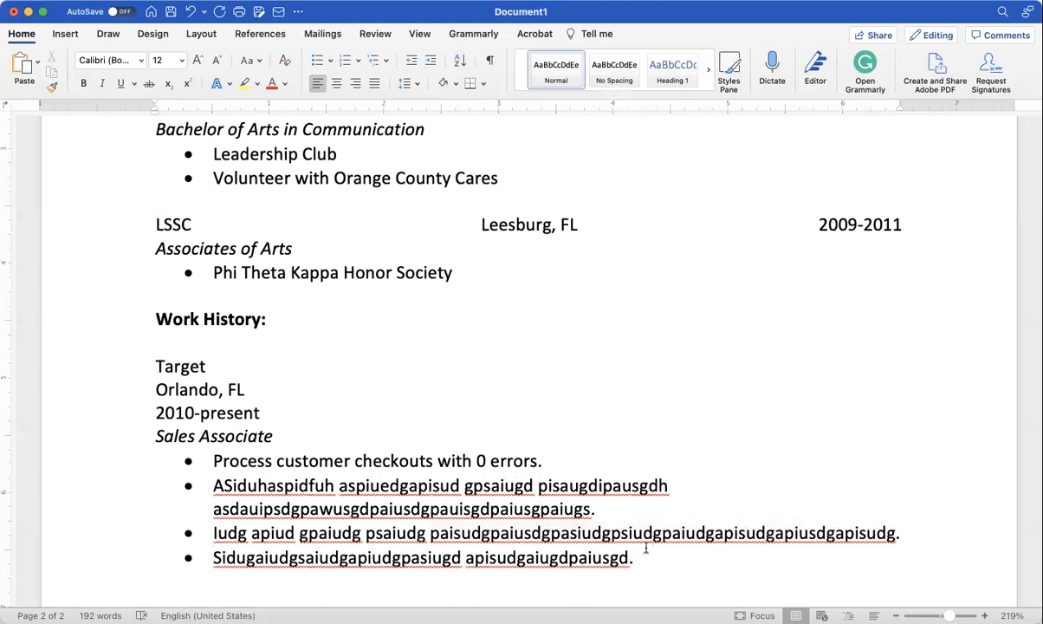
Step: Copy the whole Target job entry and paste a duplicate below the last duty bullet
{"action": "left_click_drag", "start_coordinate": [640, 559], "coordinate": [156, 368]}
{"action": "key", "text": "super+c"}
{"action": "scroll", "coordinate": [181, 462], "scroll_direction": "down", "scroll_amount": 3}
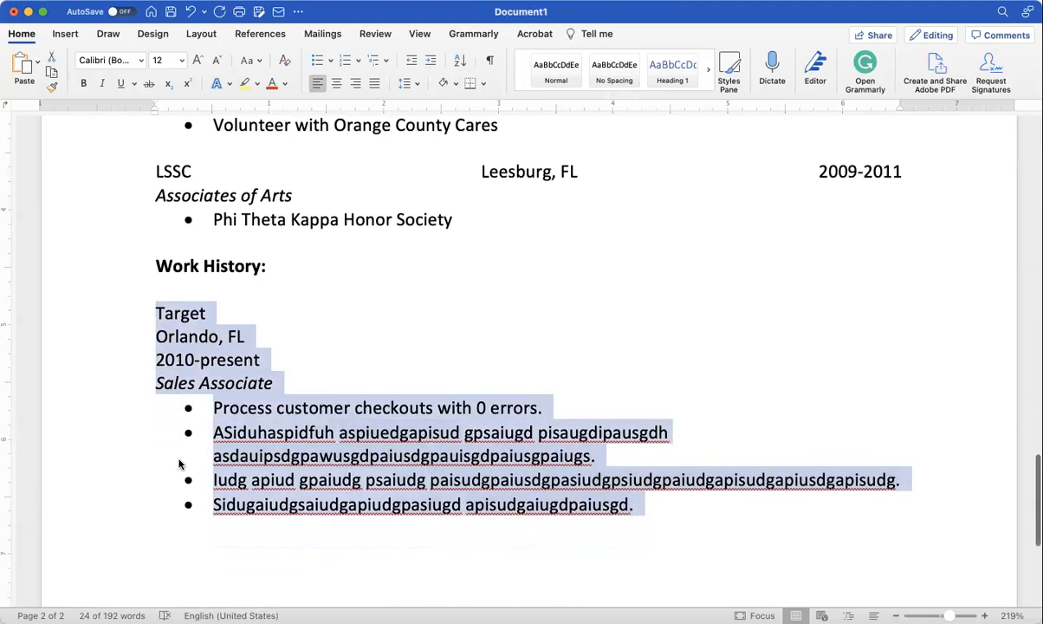
{"action": "left_click", "coordinate": [169, 485]}
{"action": "key", "text": "super+v"}
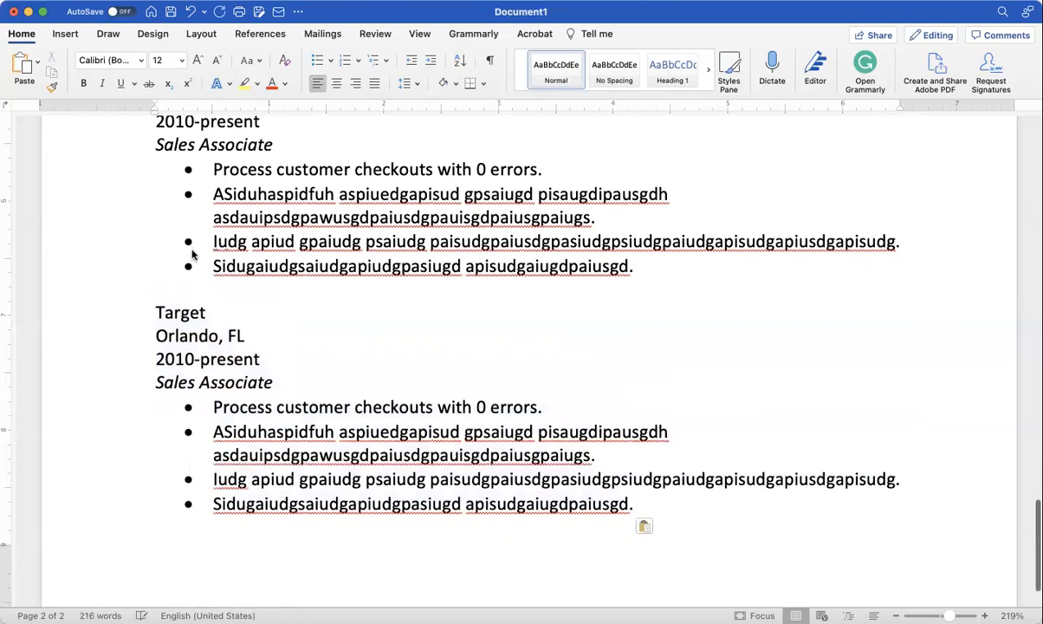
Step: In the copied entry, change Target to Michael's and Orlando to Lady Lake
{"action": "double_click", "coordinate": [177, 313]}
{"action": "type", "text": "M"}
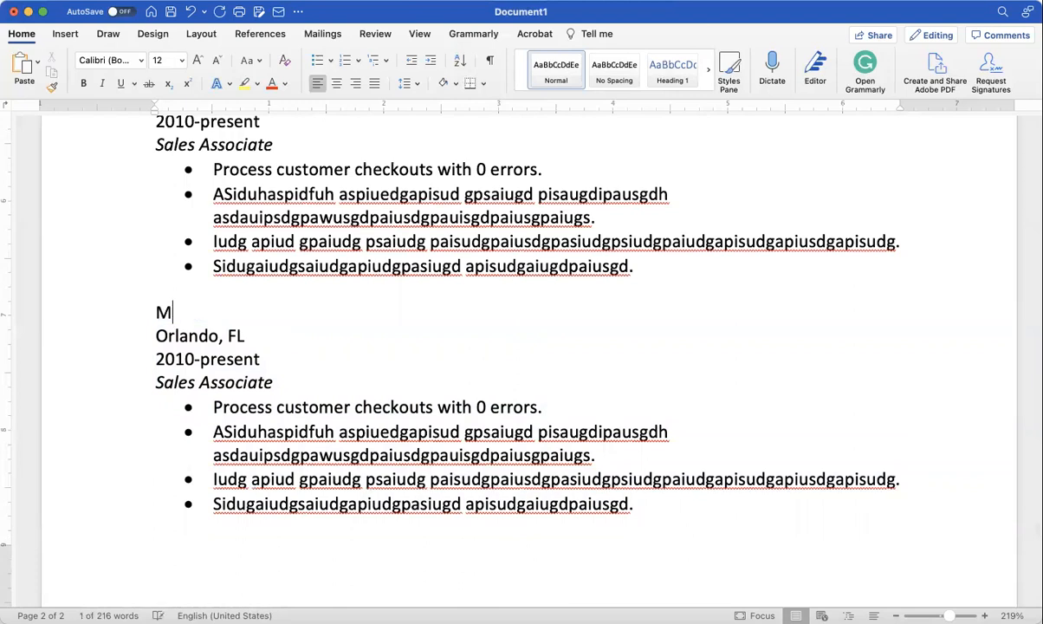
{"action": "type", "text": "ichael's"}
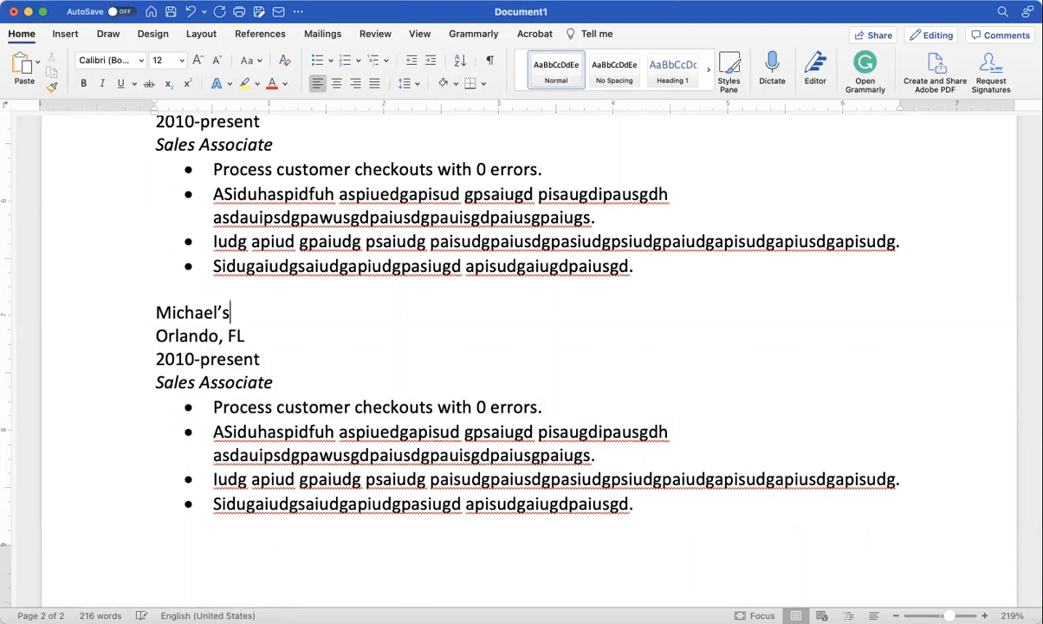
{"action": "left_click", "coordinate": [200, 336]}
{"action": "double_click", "coordinate": [200, 335]}
{"action": "type", "text": "Lady Lake"}
Step: Change Target's dates to 2012-present and Michael's dates to 2010-2012
{"action": "scroll", "coordinate": [245, 355], "scroll_direction": "up", "scroll_amount": 2}
{"action": "scroll", "coordinate": [245, 355], "scroll_direction": "up", "scroll_amount": 5}
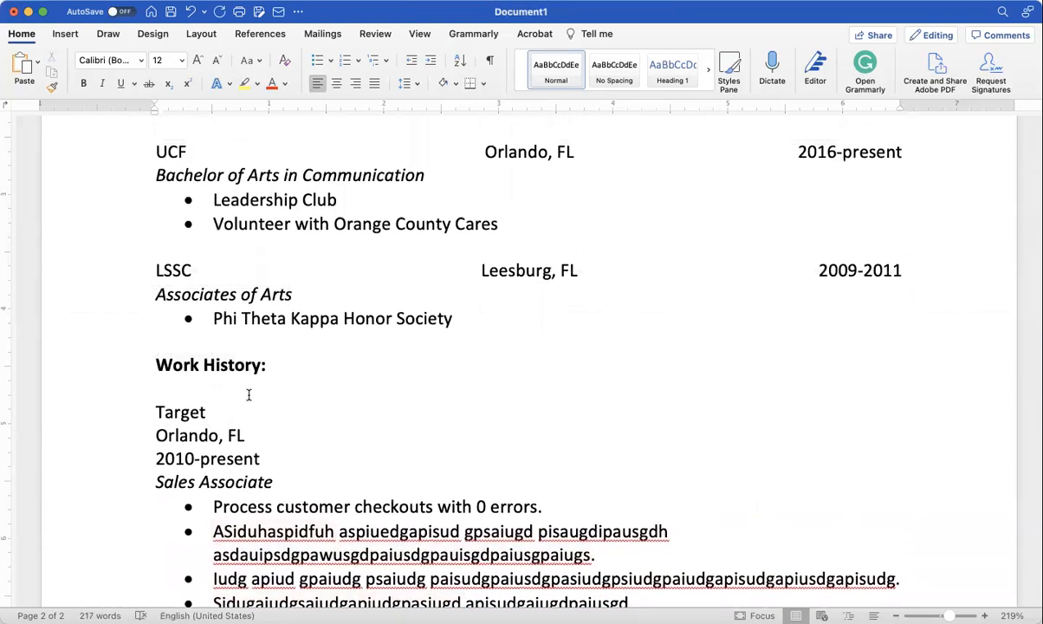
{"action": "left_click_drag", "start_coordinate": [190, 459], "coordinate": [177, 457]}
{"action": "type", "text": "12"}
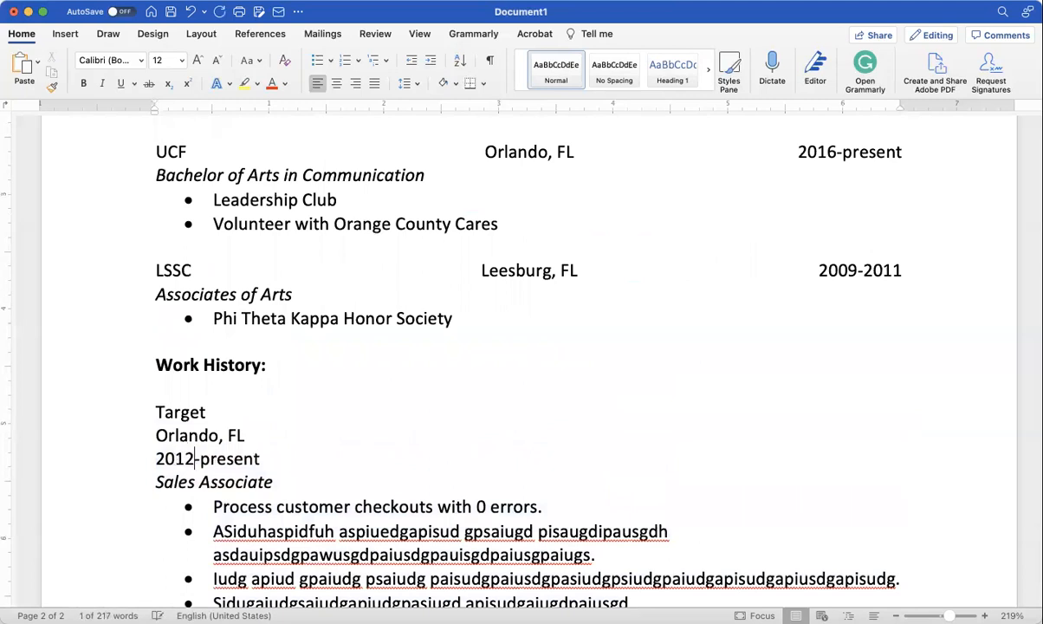
{"action": "scroll", "coordinate": [176, 458], "scroll_direction": "down", "scroll_amount": 8}
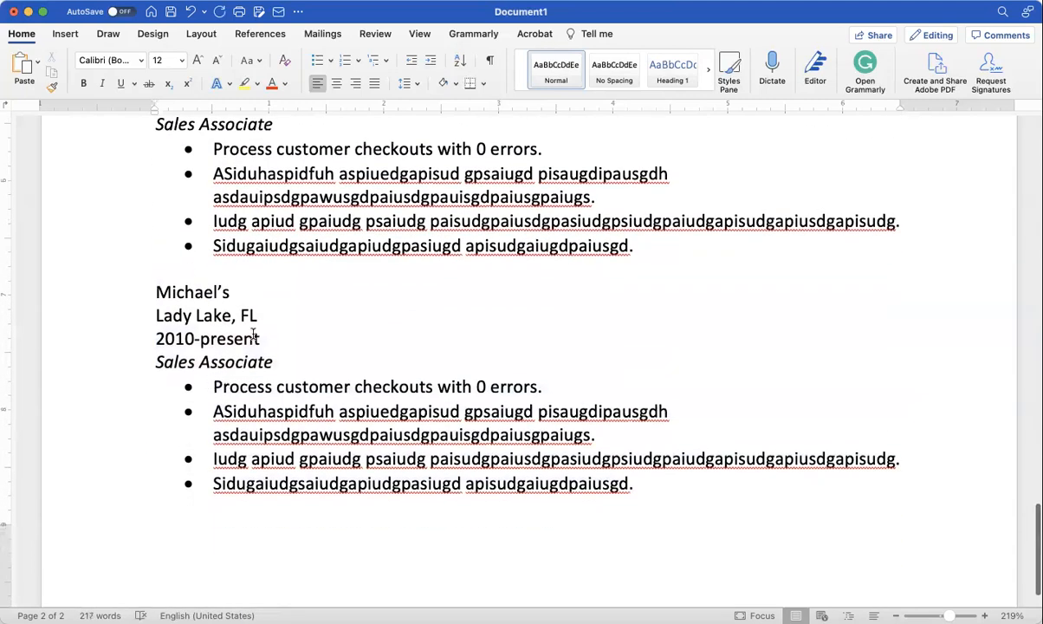
{"action": "left_click_drag", "start_coordinate": [259, 339], "coordinate": [200, 338]}
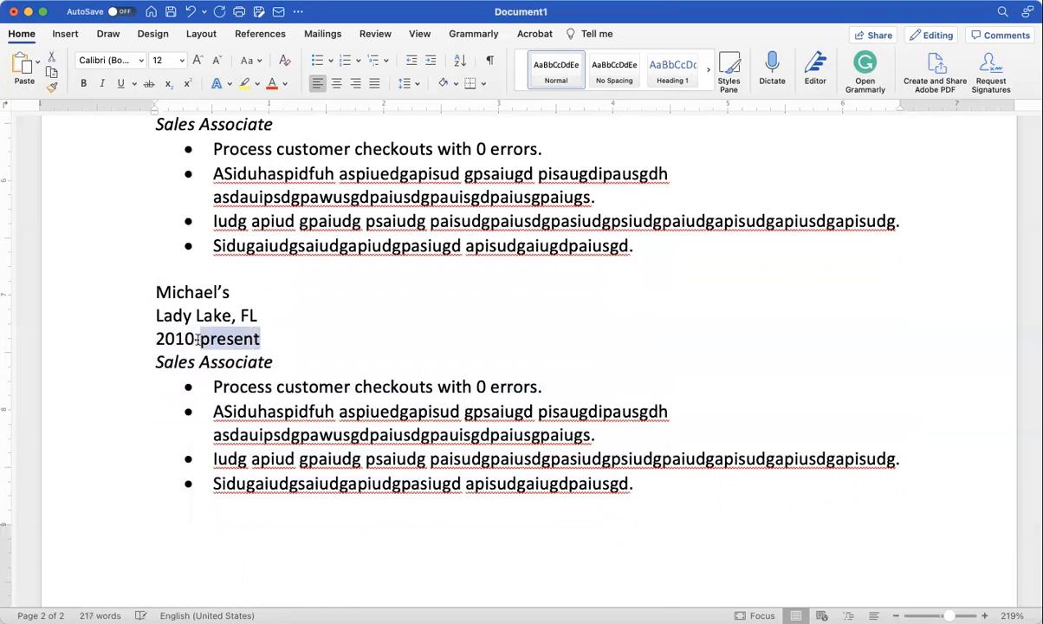
{"action": "type", "text": "2012"}
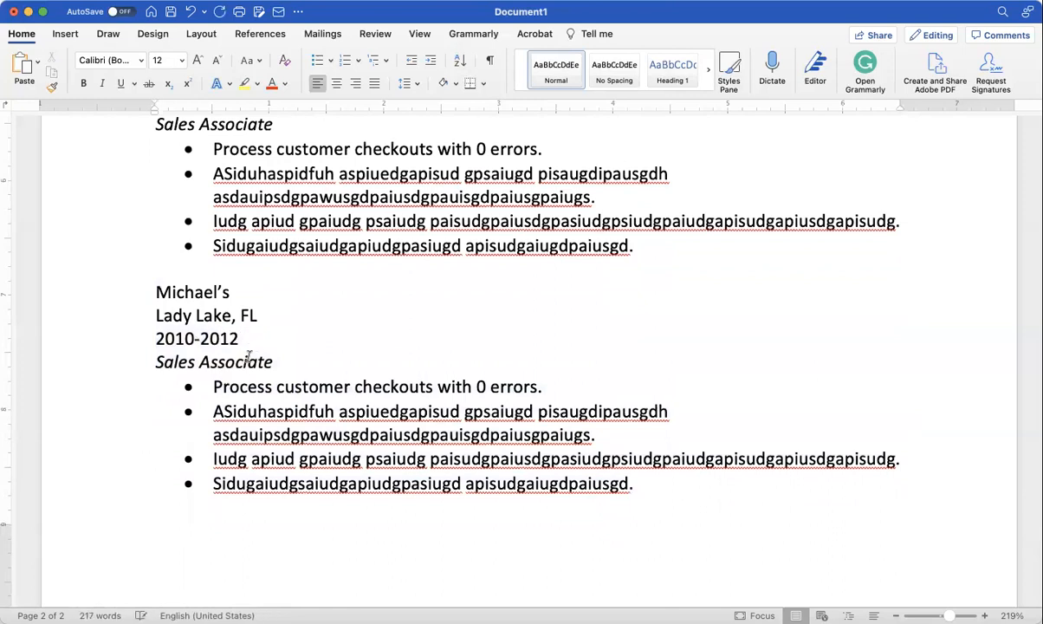
{"action": "scroll", "coordinate": [254, 364], "scroll_direction": "up", "scroll_amount": 1}
{"action": "scroll", "coordinate": [255, 365], "scroll_direction": "up", "scroll_amount": 3}
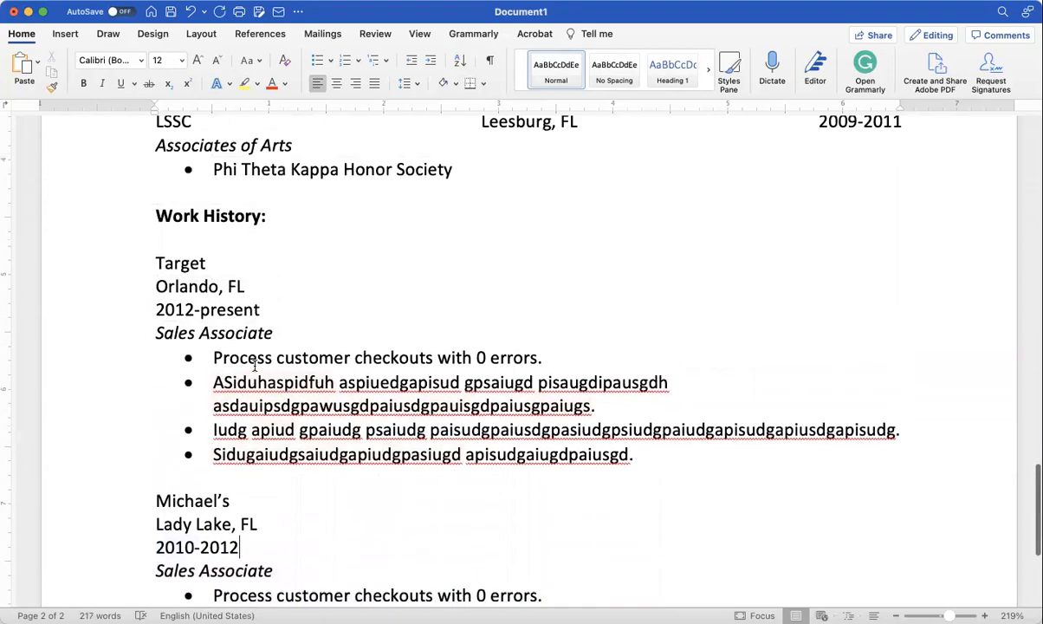
{"action": "left_click_drag", "start_coordinate": [260, 310], "coordinate": [170, 263]}
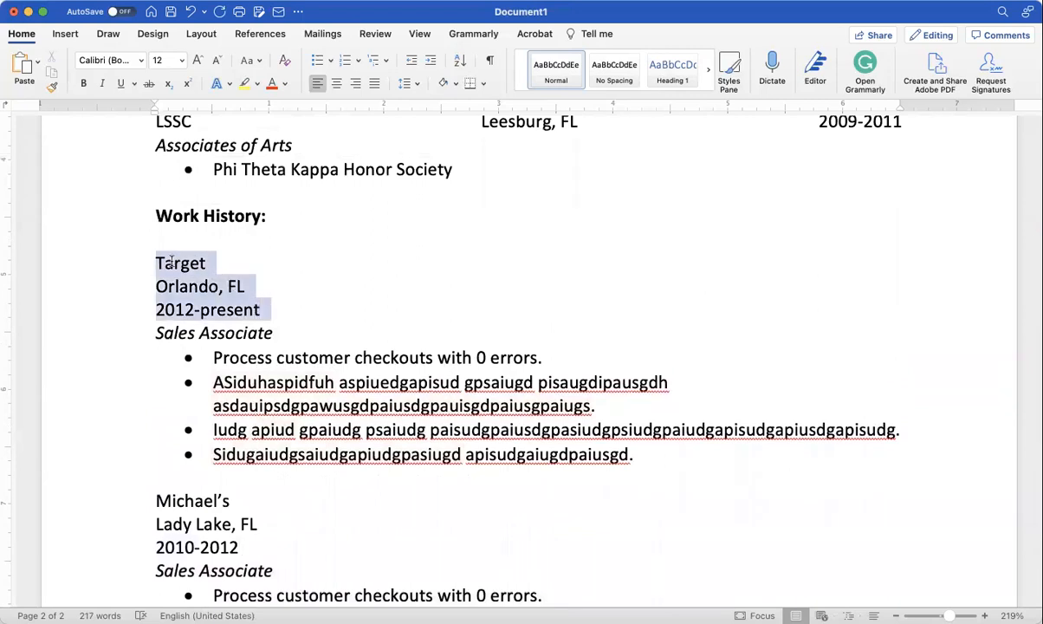
Step: On the Target line, center 'Orlando, FL' and right-align '2012-present'
{"action": "left_click", "coordinate": [201, 35]}
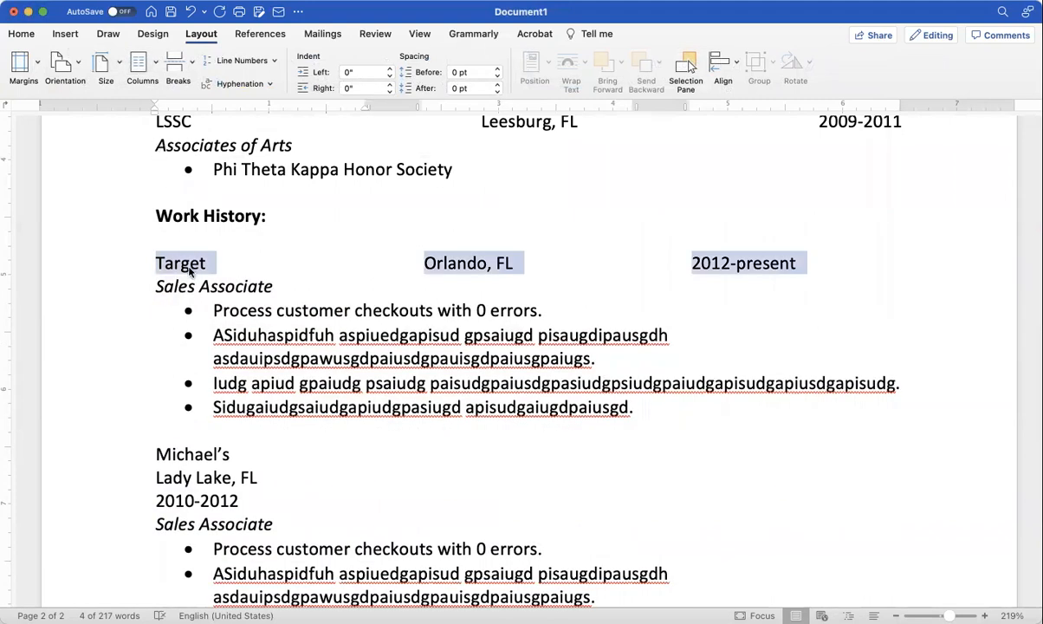
{"action": "left_click", "coordinate": [456, 263]}
{"action": "left_click_drag", "start_coordinate": [424, 263], "coordinate": [524, 262]}
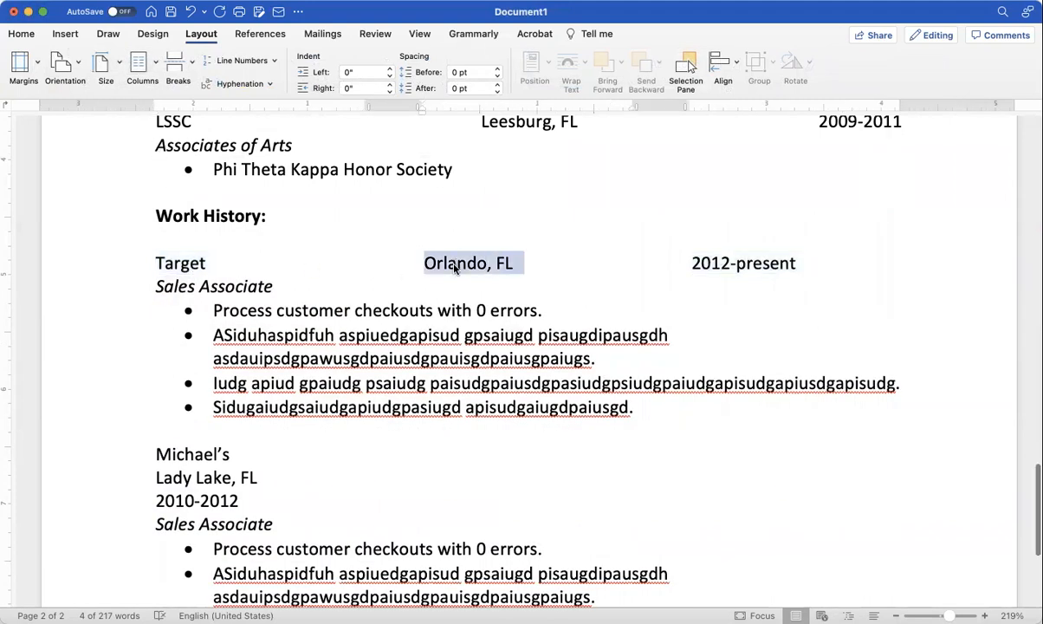
{"action": "left_click", "coordinate": [19, 36]}
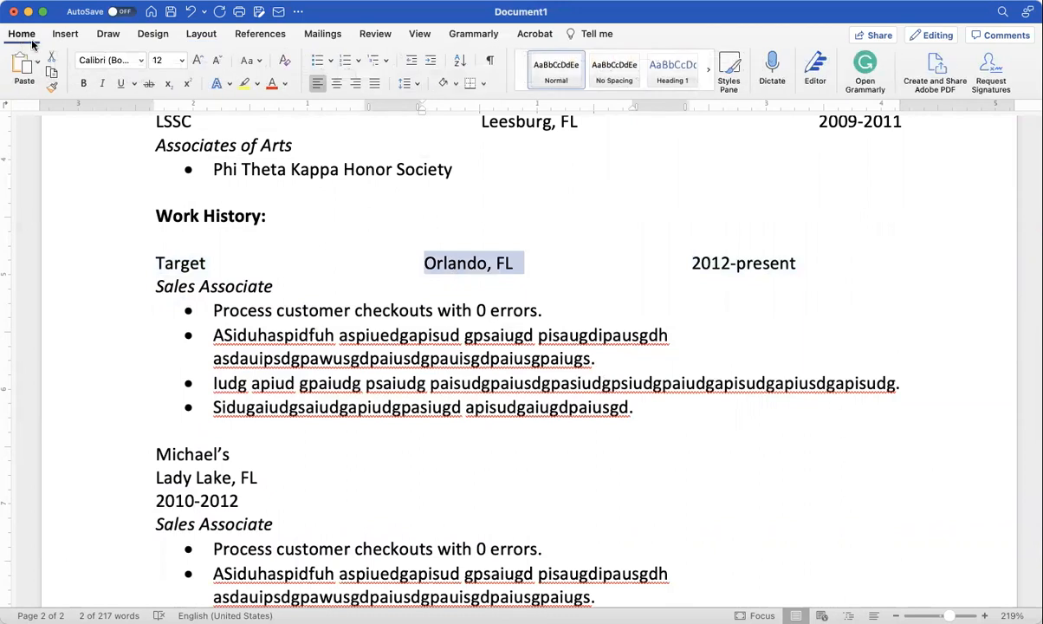
{"action": "left_click", "coordinate": [336, 83]}
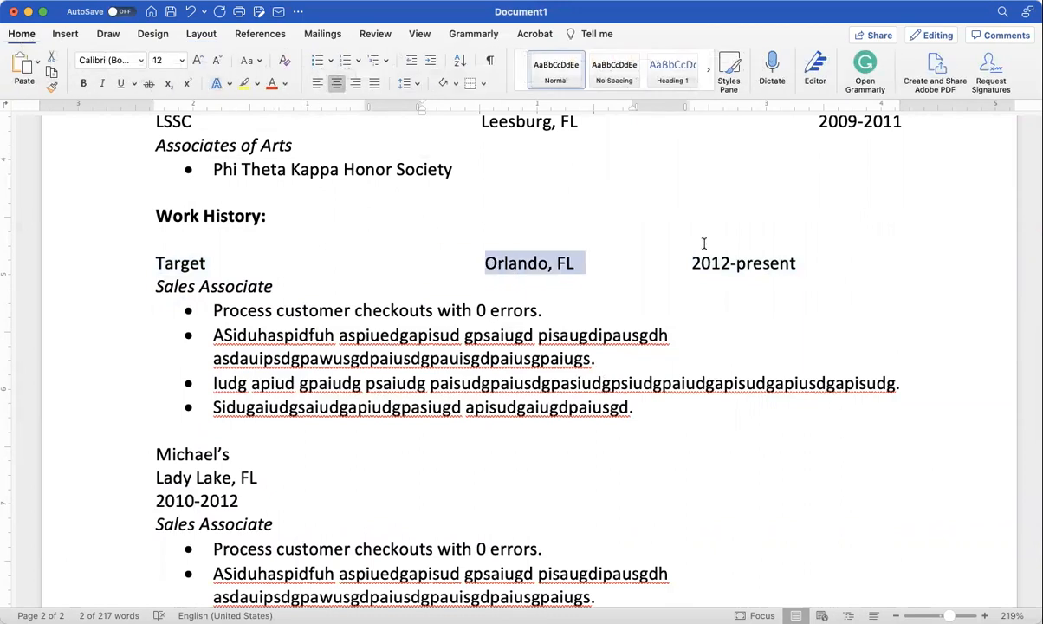
{"action": "double_click", "coordinate": [750, 264]}
{"action": "triple_click", "coordinate": [749, 263]}
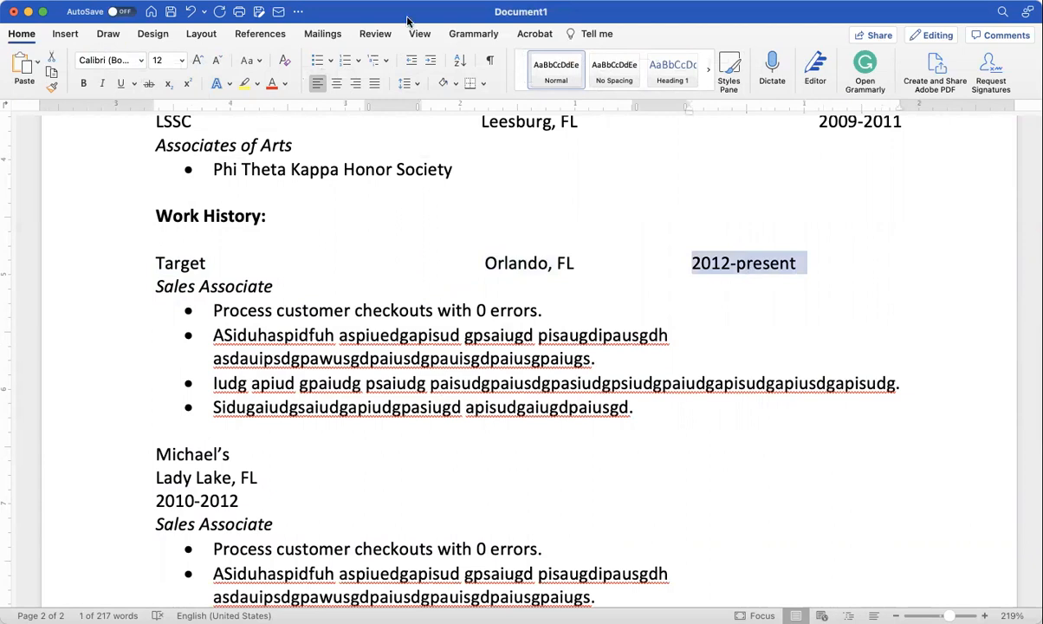
{"action": "left_click", "coordinate": [356, 84]}
Step: Lay out Michael's employer, location and date lines as three columns
{"action": "scroll", "coordinate": [361, 281], "scroll_direction": "down", "scroll_amount": 5}
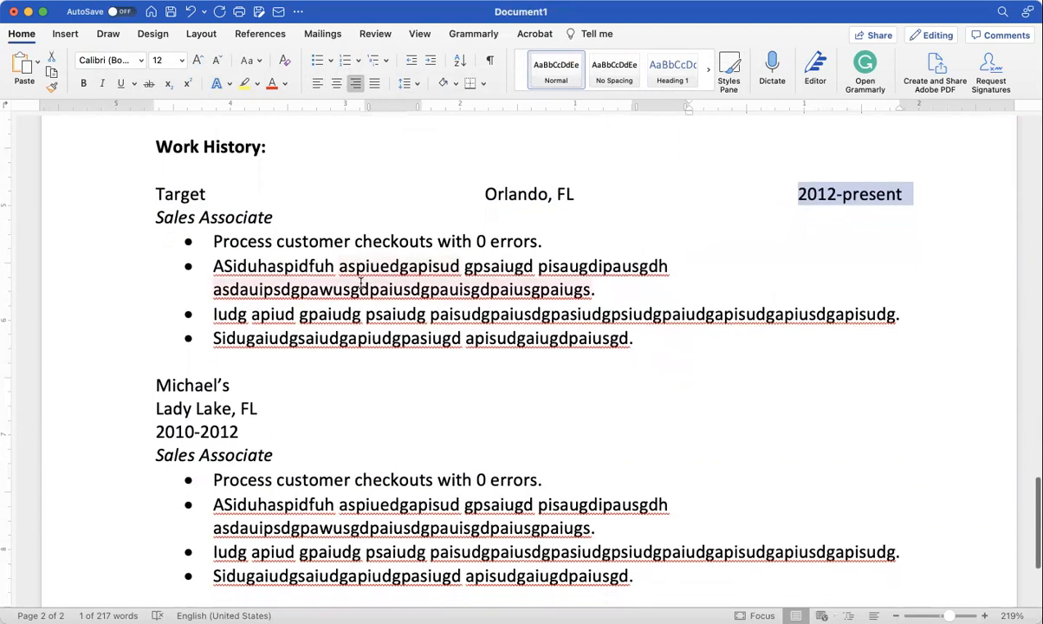
{"action": "left_click_drag", "start_coordinate": [242, 334], "coordinate": [156, 288]}
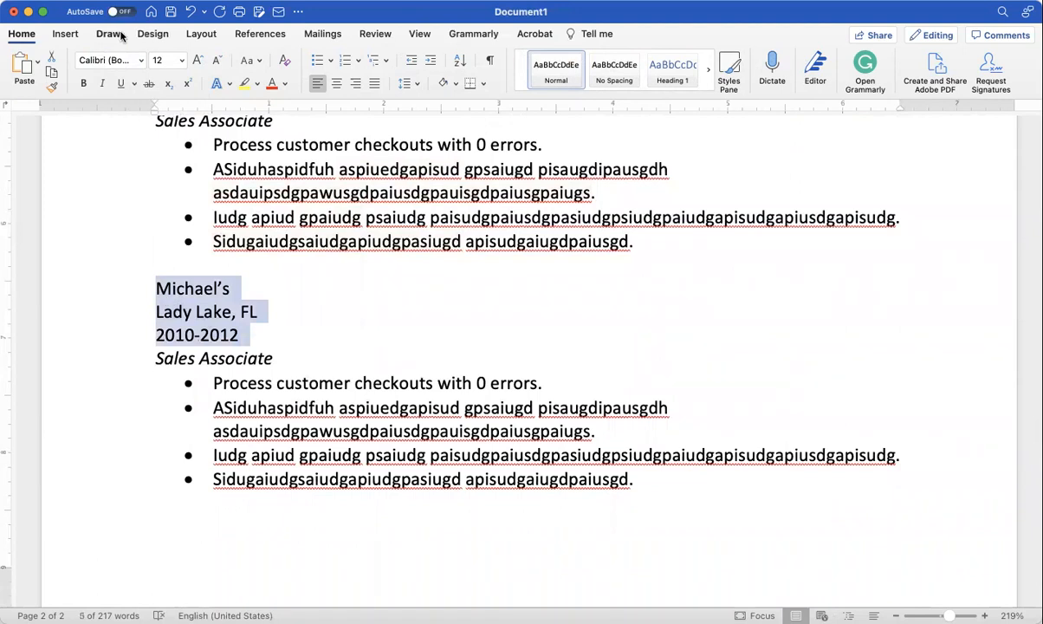
{"action": "left_click", "coordinate": [213, 35]}
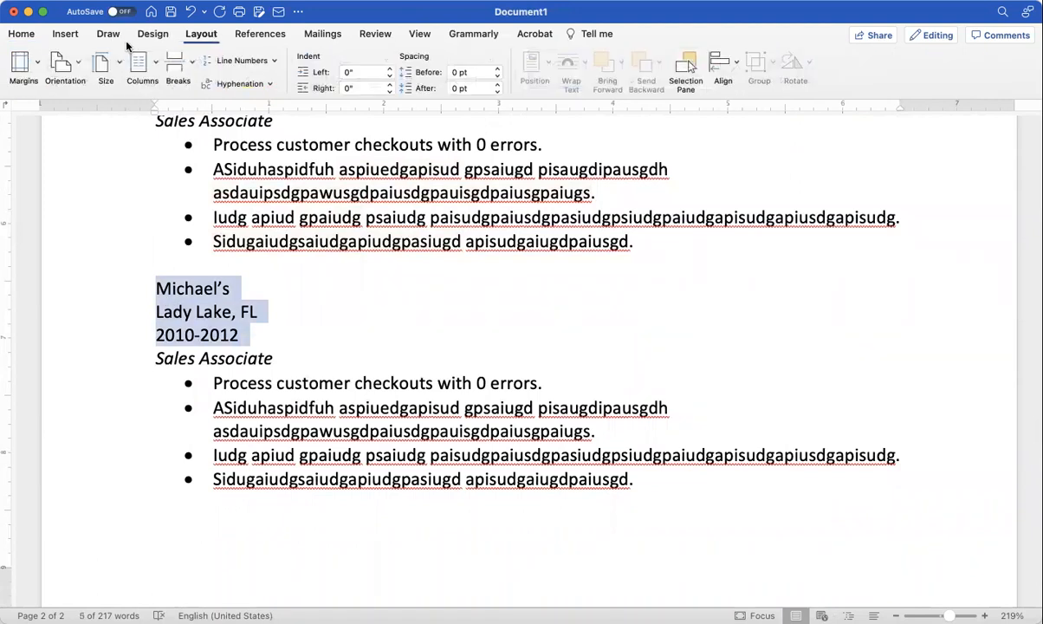
{"action": "left_click", "coordinate": [151, 65]}
{"action": "left_click", "coordinate": [158, 149]}
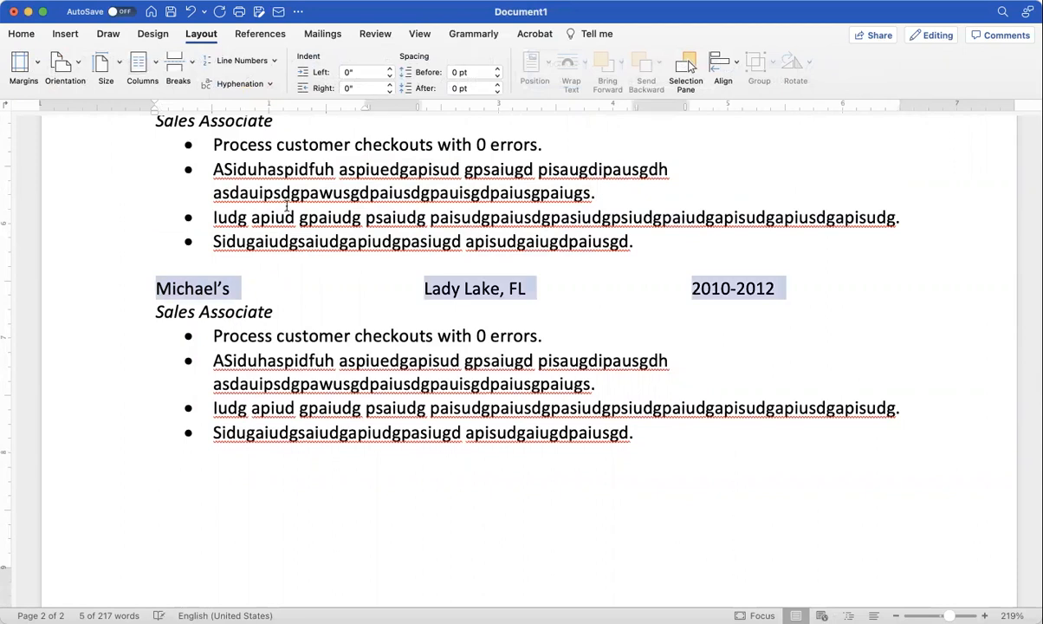
Step: Center 'Lady Lake, FL' and right-align '2010-2012' in the Michael's row
{"action": "left_click", "coordinate": [504, 288]}
{"action": "left_click_drag", "start_coordinate": [505, 289], "coordinate": [510, 289]}
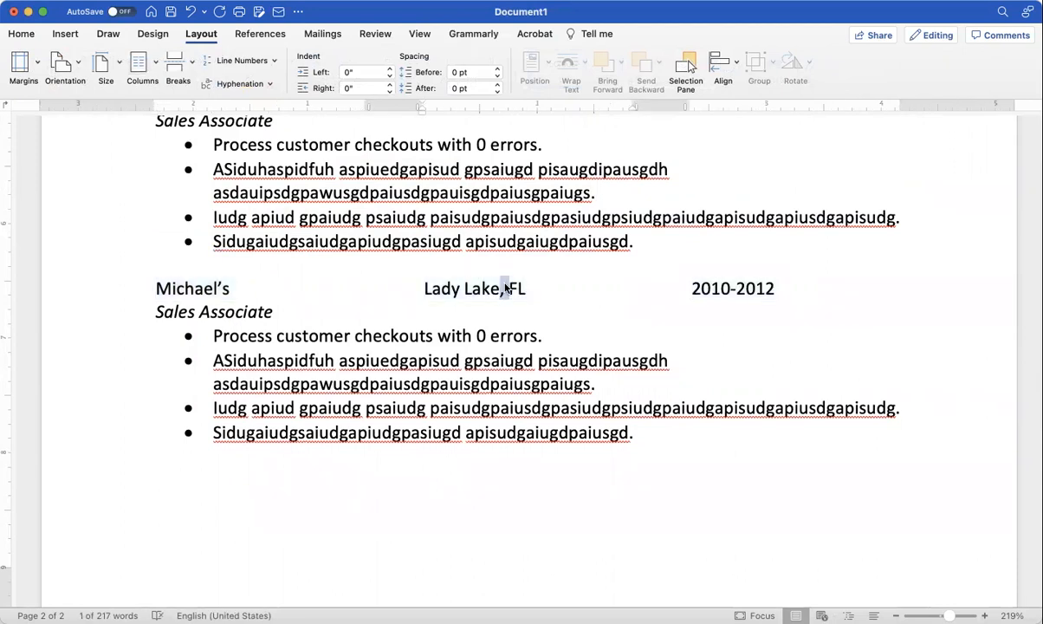
{"action": "triple_click", "coordinate": [473, 286]}
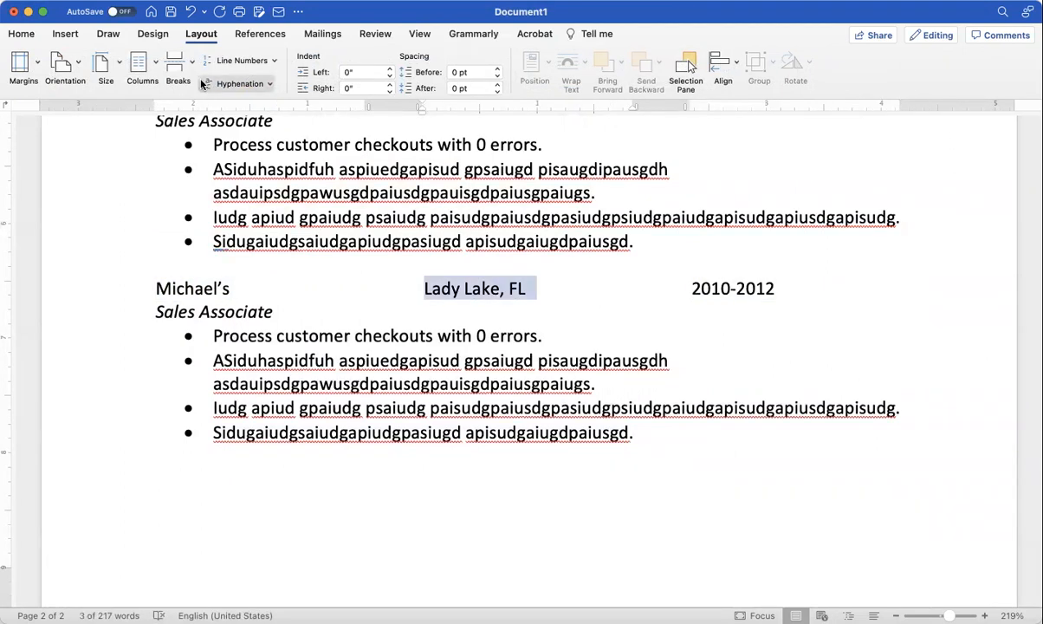
{"action": "left_click", "coordinate": [65, 34]}
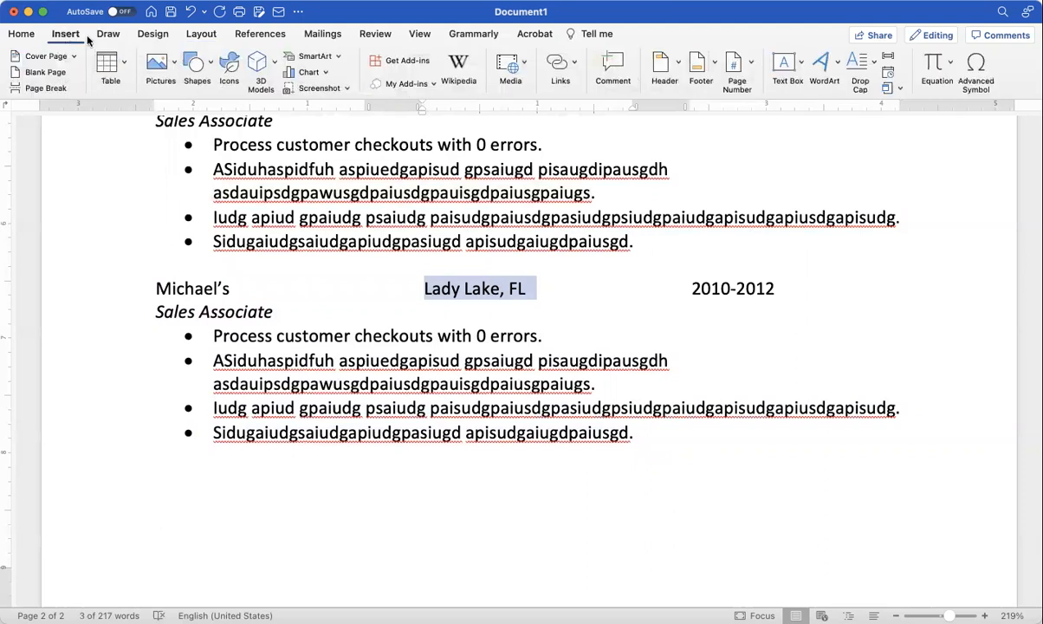
{"action": "left_click", "coordinate": [26, 33]}
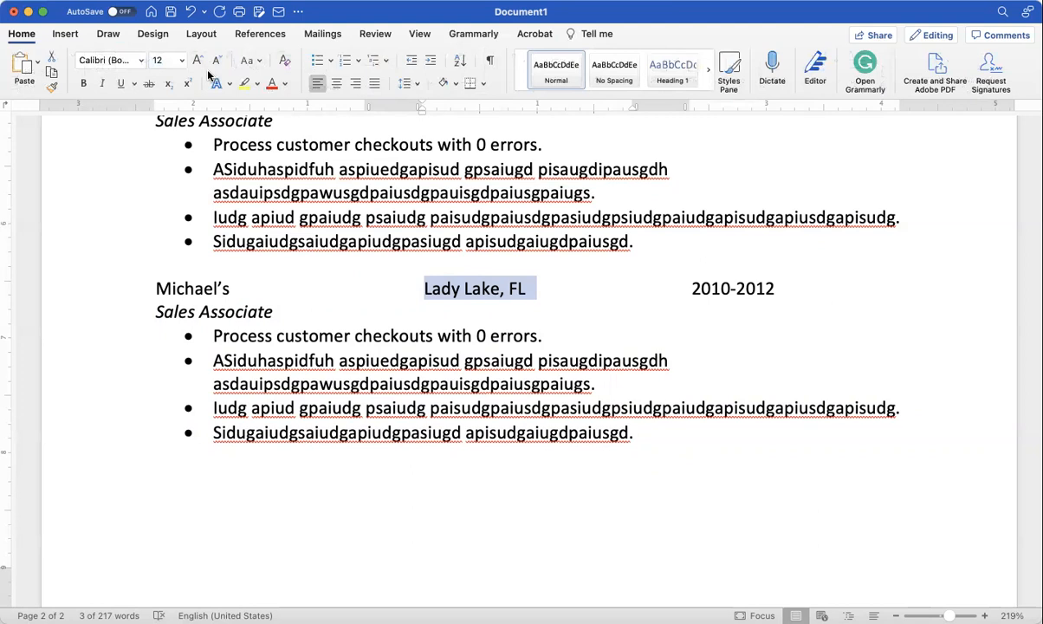
{"action": "left_click", "coordinate": [336, 84]}
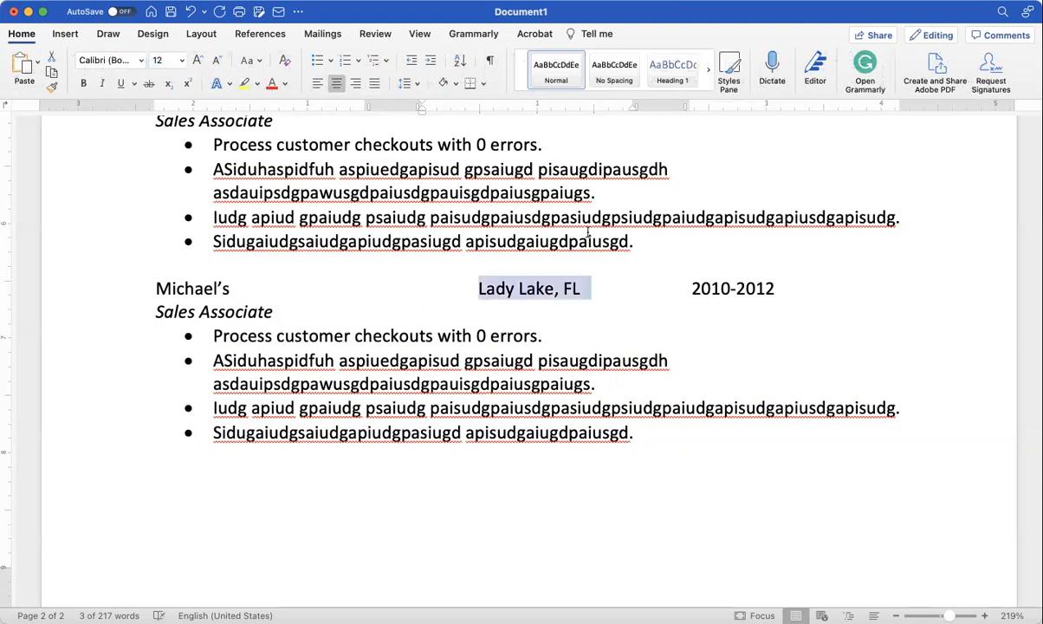
{"action": "left_click", "coordinate": [732, 290]}
{"action": "double_click", "coordinate": [732, 290]}
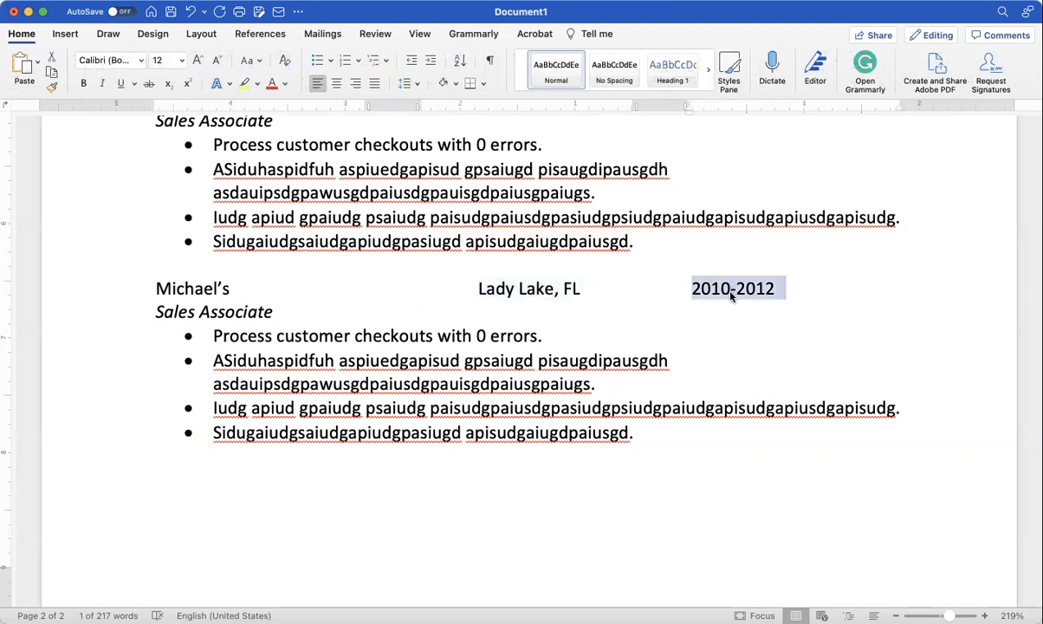
{"action": "left_click", "coordinate": [355, 84]}
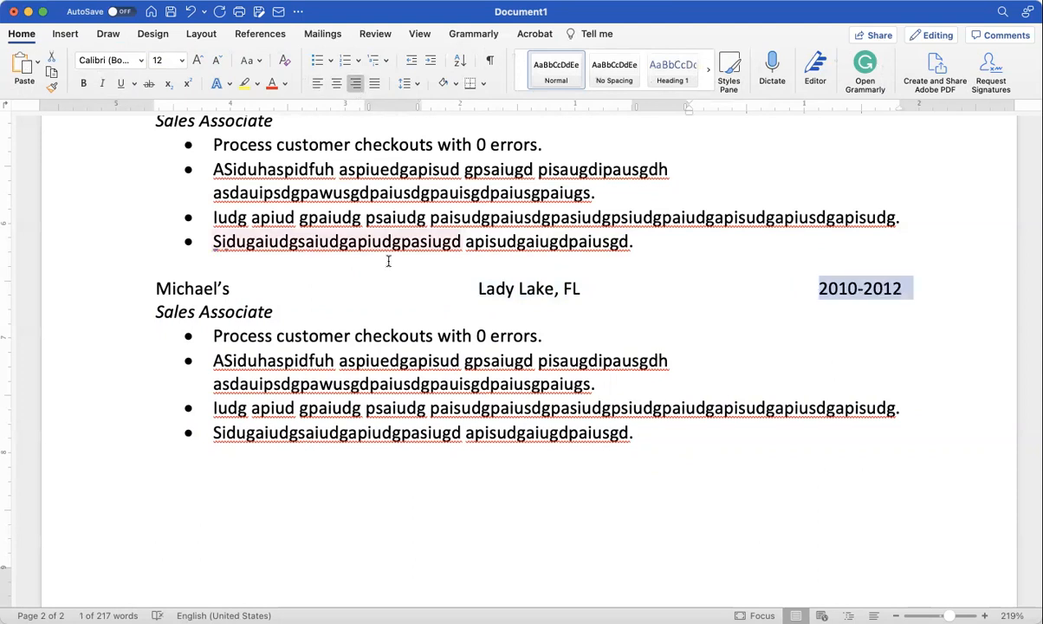
{"action": "scroll", "coordinate": [336, 278], "scroll_direction": "up", "scroll_amount": 3}
{"action": "scroll", "coordinate": [336, 278], "scroll_direction": "up", "scroll_amount": 10}
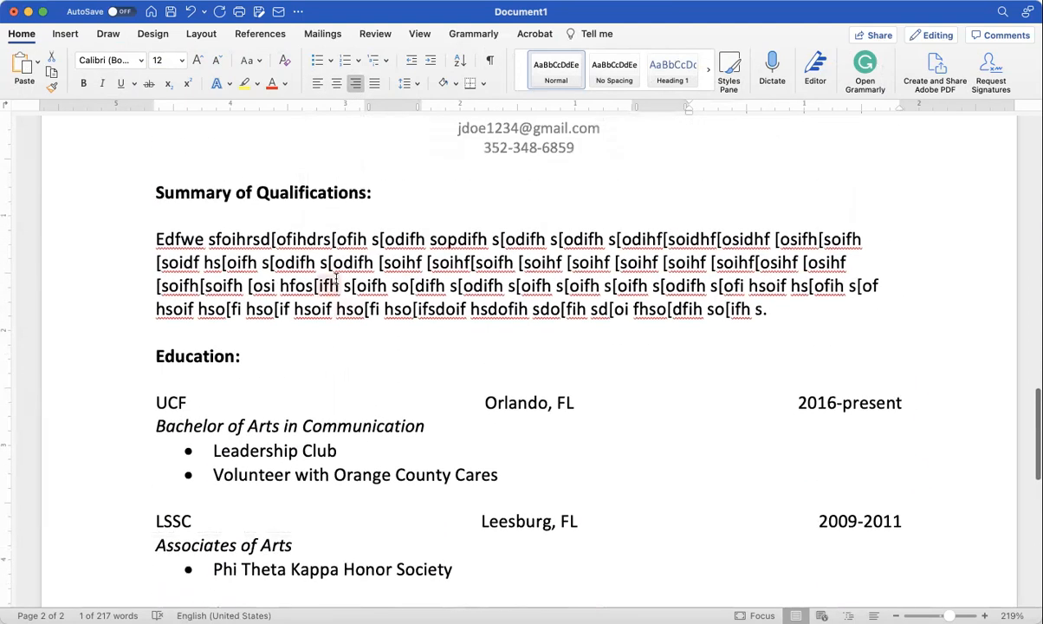
{"action": "scroll", "coordinate": [359, 260], "scroll_direction": "down", "scroll_amount": 3}
{"action": "scroll", "coordinate": [358, 259], "scroll_direction": "down", "scroll_amount": 10}
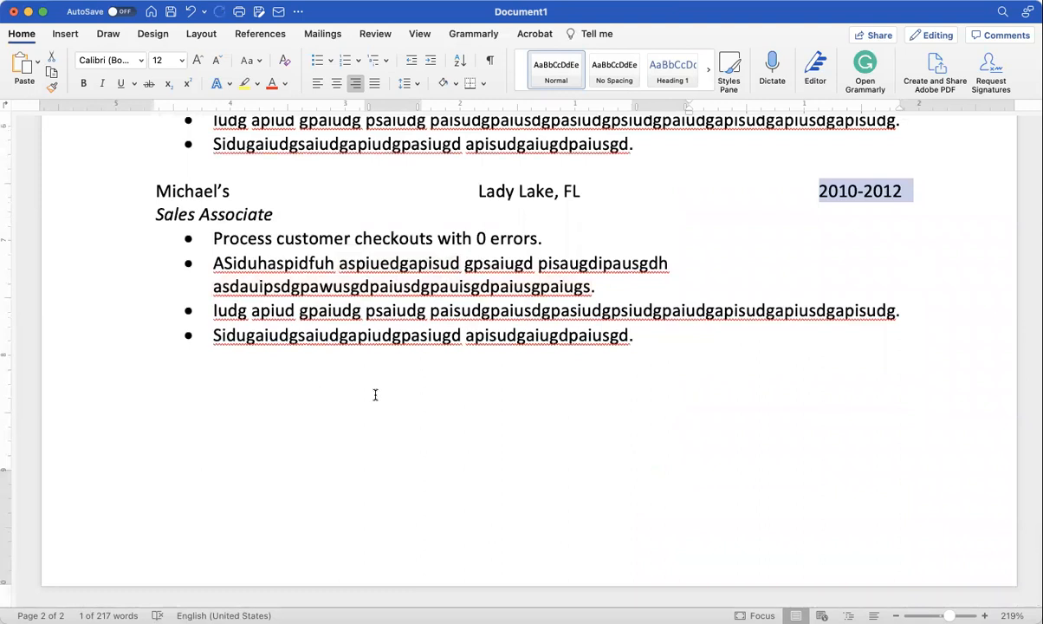
{"action": "scroll", "coordinate": [375, 394], "scroll_direction": "up", "scroll_amount": 10}
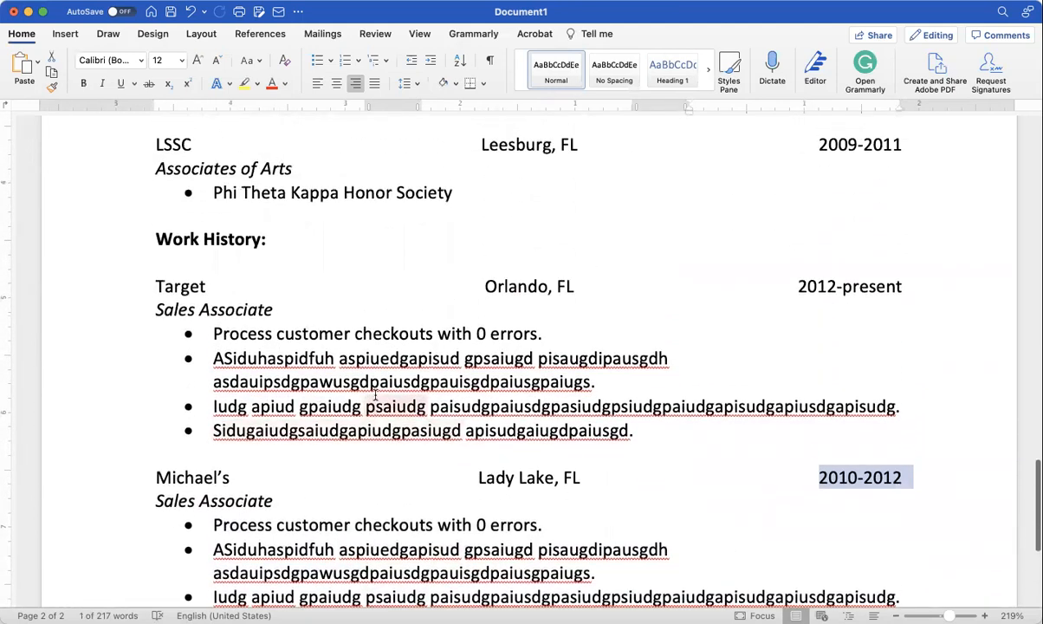
{"action": "scroll", "coordinate": [375, 394], "scroll_direction": "down", "scroll_amount": 3}
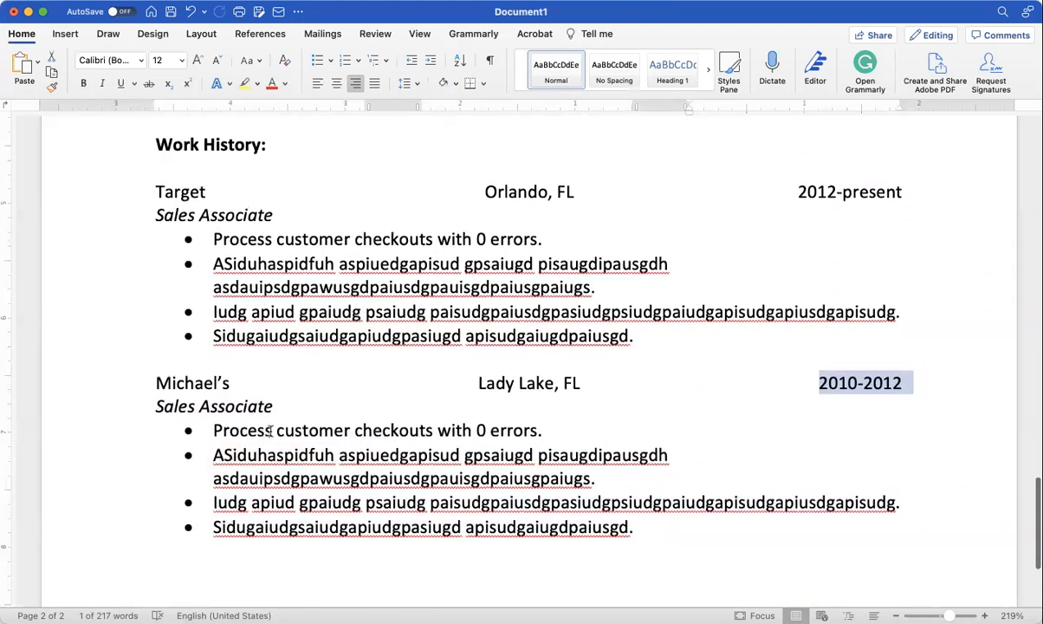
Step: Change 'Process' to 'Processed' in Michael's first duty bullet
{"action": "left_click", "coordinate": [272, 431]}
{"action": "type", "text": "ed"}
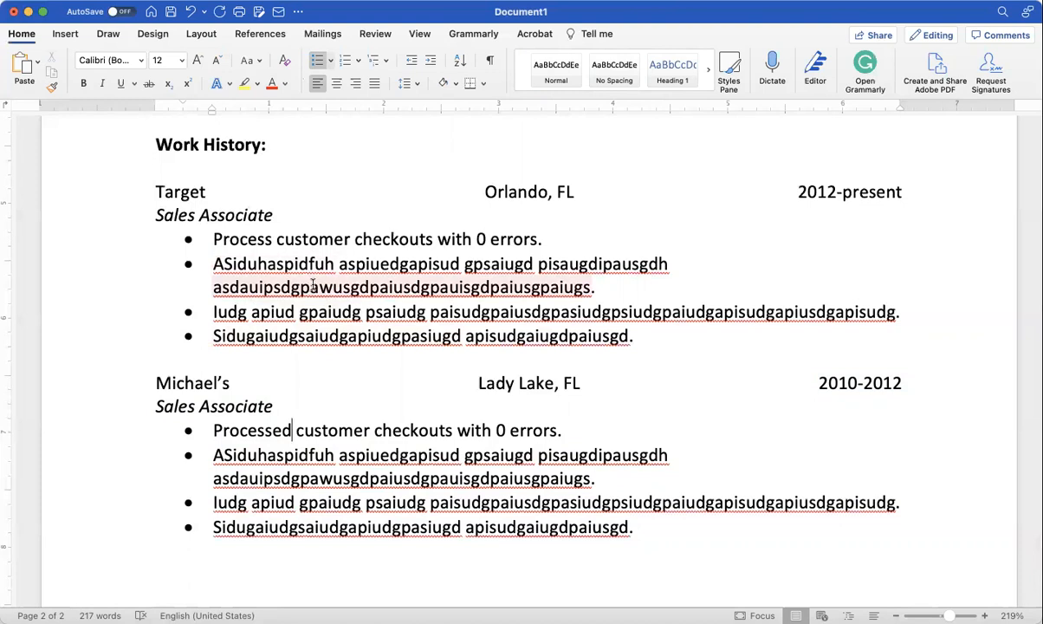
{"action": "scroll", "coordinate": [313, 286], "scroll_direction": "up", "scroll_amount": 10}
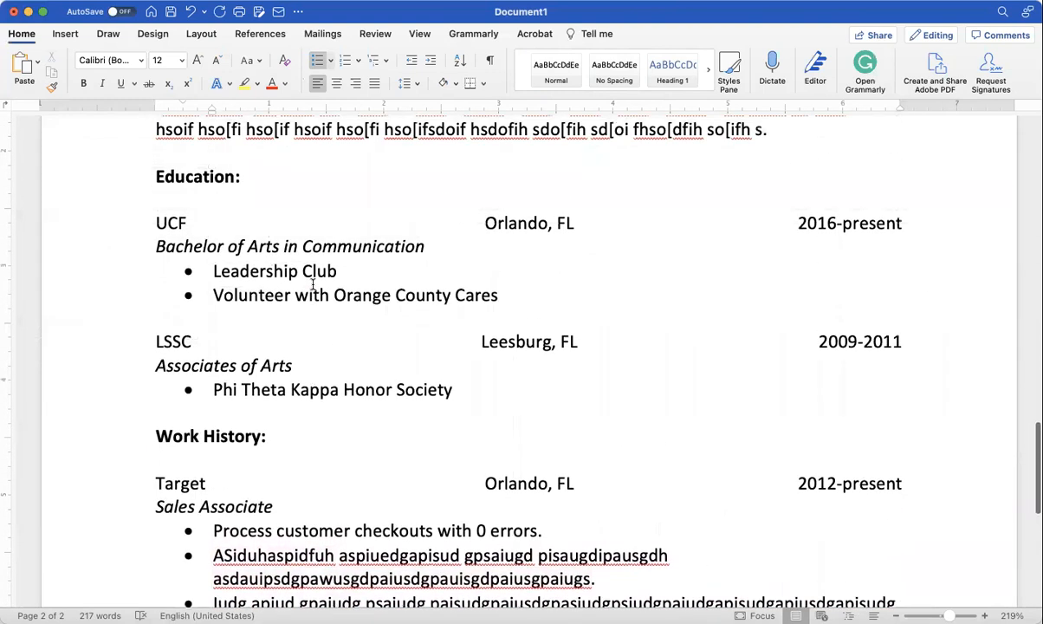
{"action": "scroll", "coordinate": [292, 326], "scroll_direction": "up", "scroll_amount": 2}
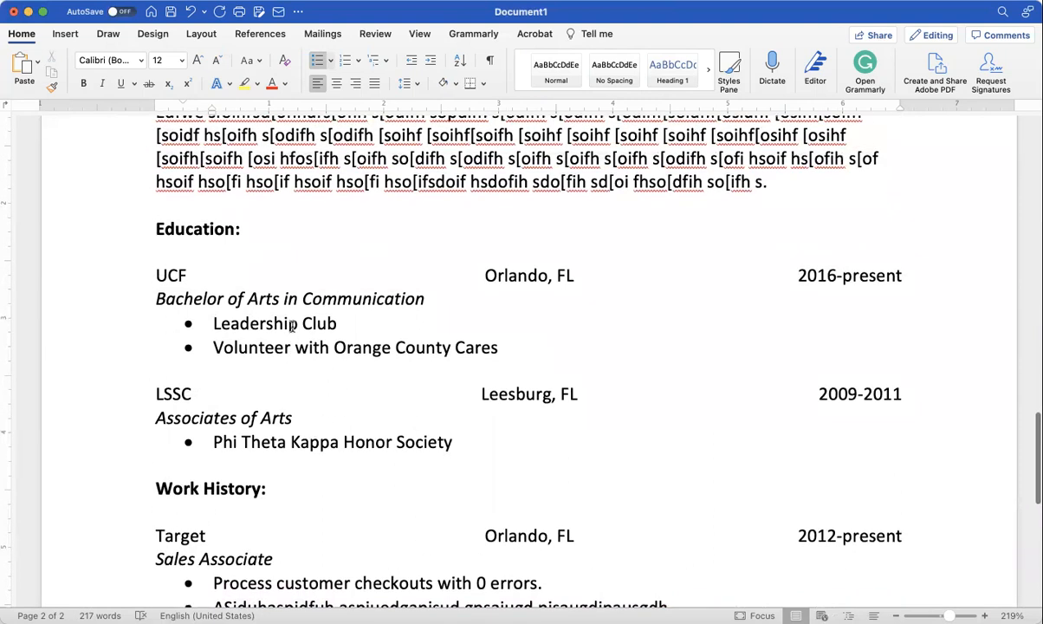
{"action": "scroll", "coordinate": [286, 325], "scroll_direction": "down", "scroll_amount": 2}
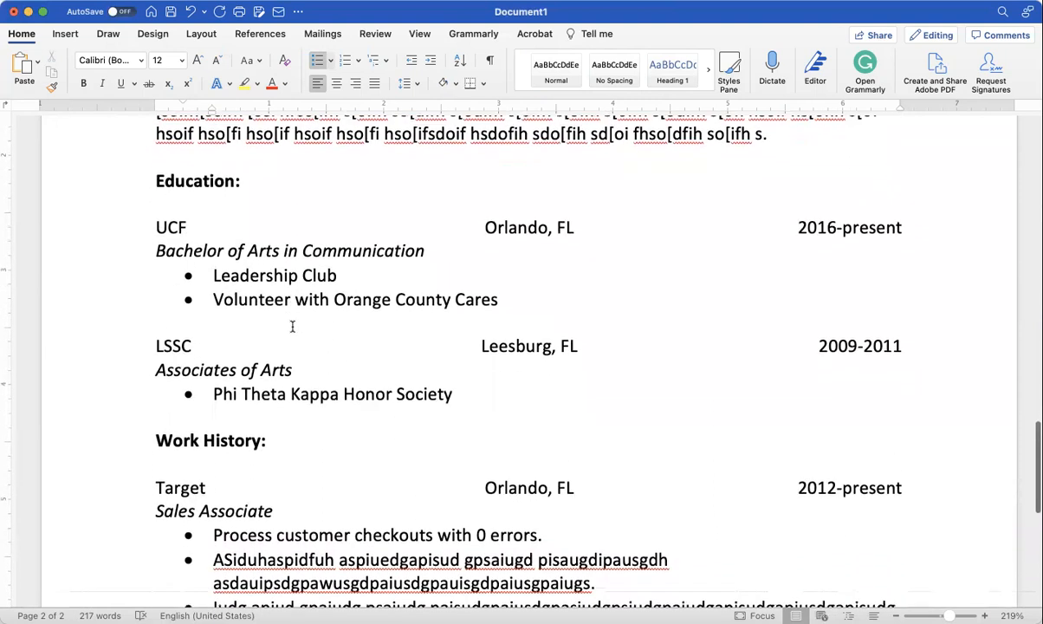
Step: Add a 'Relevant coursework:' bullet with placeholder text below the Orange County Cares volunteer line
{"action": "left_click", "coordinate": [508, 299]}
{"action": "key", "text": "Return"}
{"action": "type", "text": "Relevant cour"}
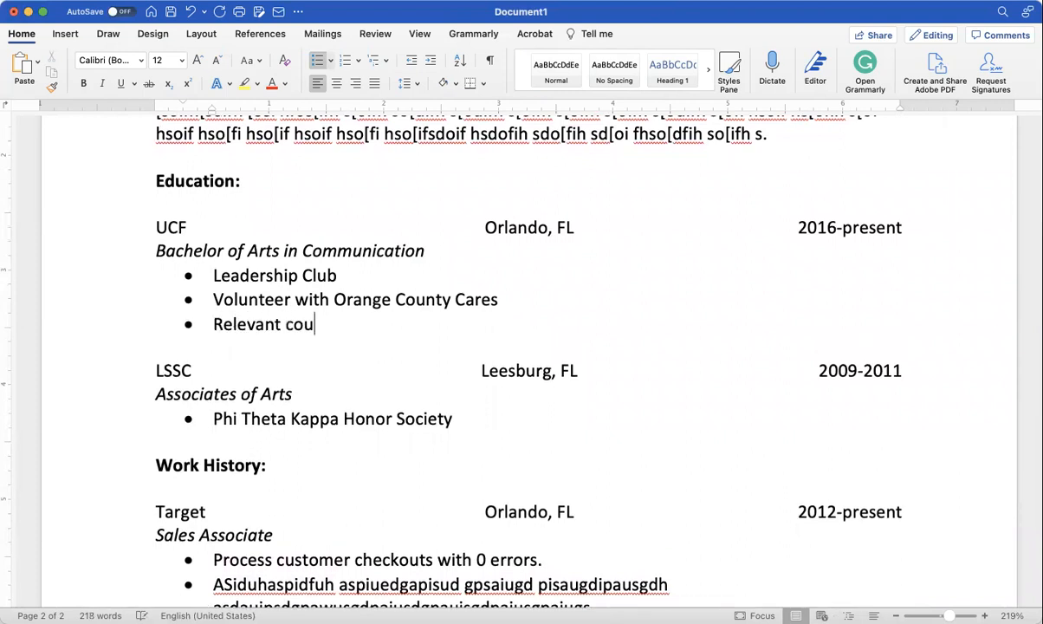
{"action": "key", "text": "BackSpace"}
{"action": "key", "text": "BackSpace"}
{"action": "key", "text": "BackSpace"}
{"action": "key", "text": "BackSpace"}
{"action": "type", "text": "coursework"}
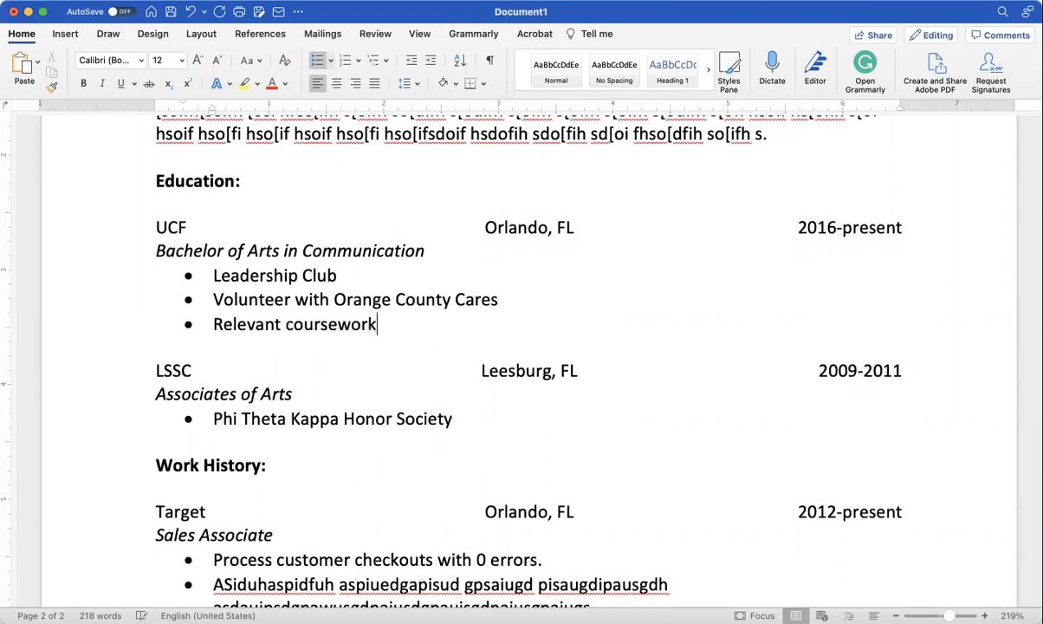
{"action": "type", "text": ": odsidfbsepiu hseiufg isugf psiugf psdiudgf"}
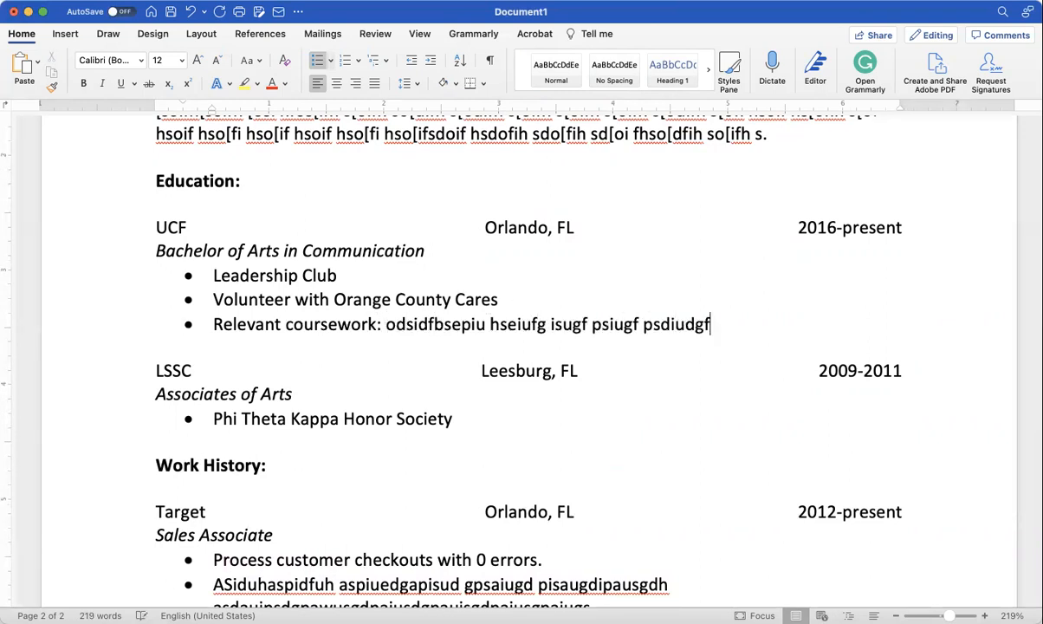
{"action": "type", "text": " psidugf psidugfpisdugf psdiugf spidufgspidufg spdiufg spiufg"}
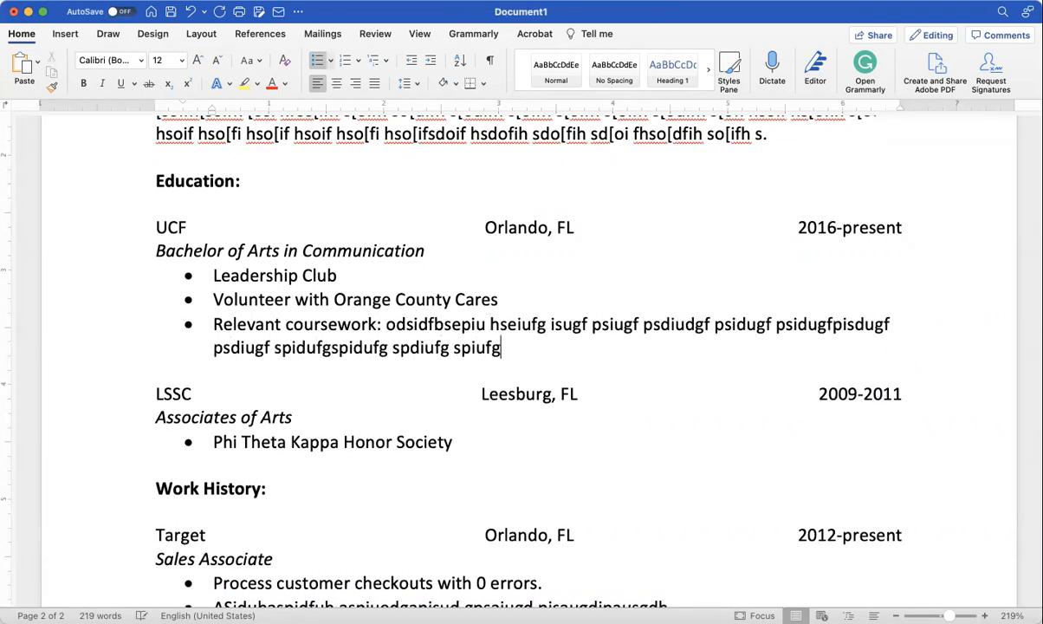
{"action": "type", "text": " spidufg spidufg spdiufg spiufg psiufg spidfug spdiguf psidugf"}
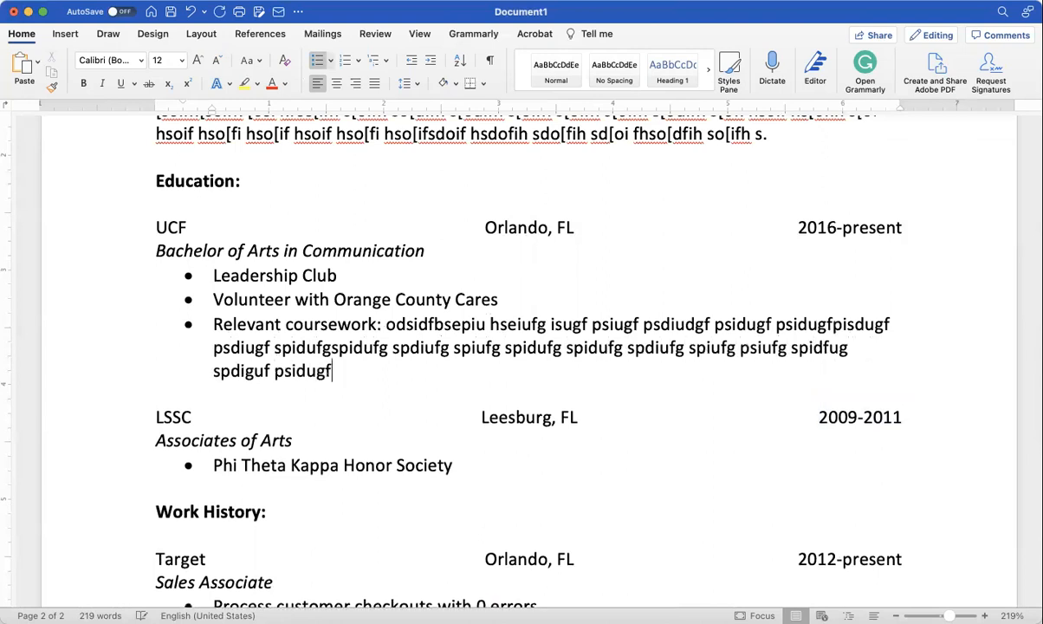
{"action": "type", "text": " psdiuf gspiufg sdiufg sifu gspiufgspiu sidu ."}
{"action": "scroll", "coordinate": [520, 346], "scroll_direction": "down", "scroll_amount": 10}
{"action": "scroll", "coordinate": [520, 346], "scroll_direction": "up", "scroll_amount": 20}
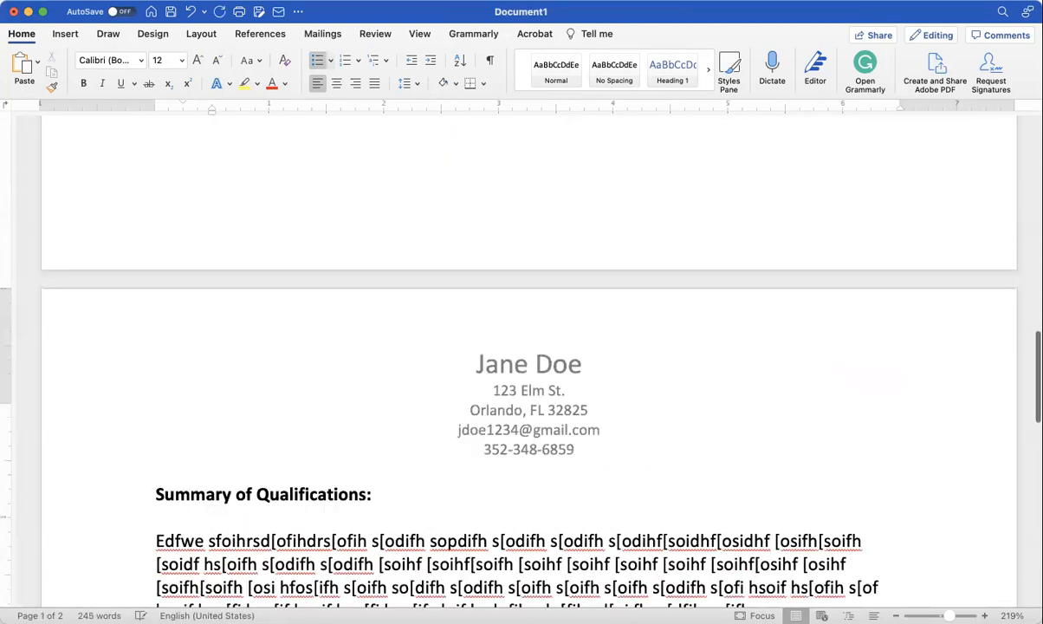
{"action": "scroll", "coordinate": [520, 346], "scroll_direction": "down", "scroll_amount": 8}
{"action": "scroll", "coordinate": [520, 346], "scroll_direction": "down", "scroll_amount": 5}
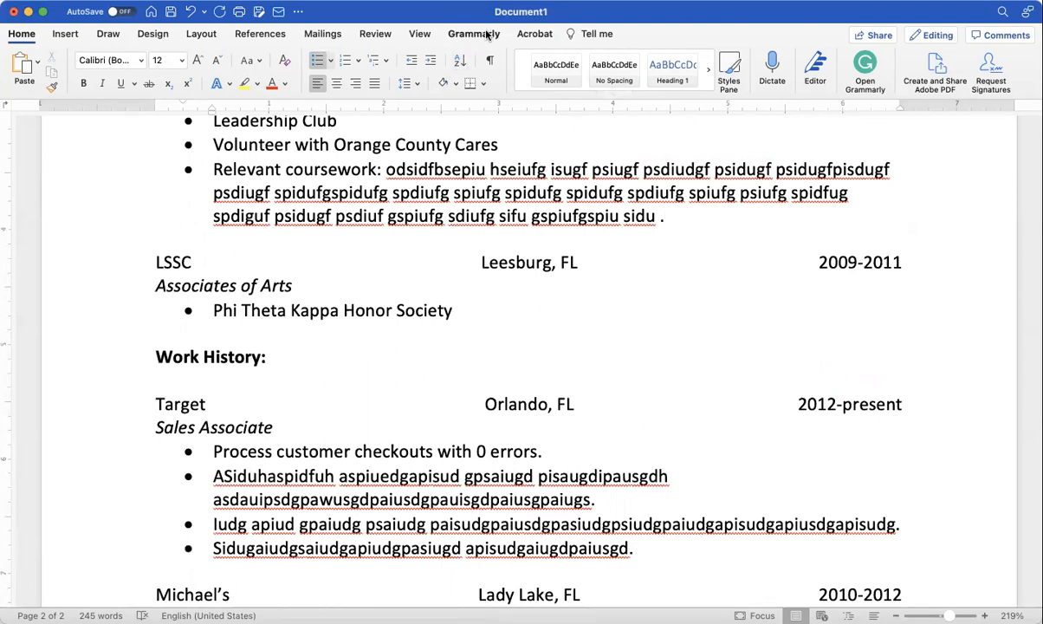
Step: Switch to One Page view and scroll back up to the cover letter on page 1
{"action": "left_click", "coordinate": [421, 34]}
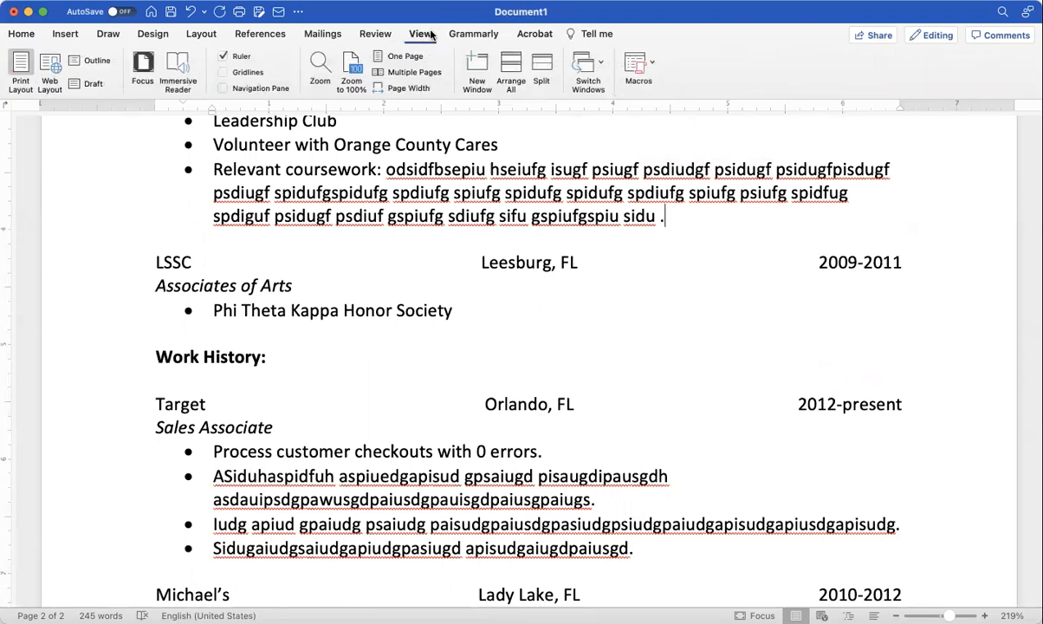
{"action": "left_click", "coordinate": [404, 56]}
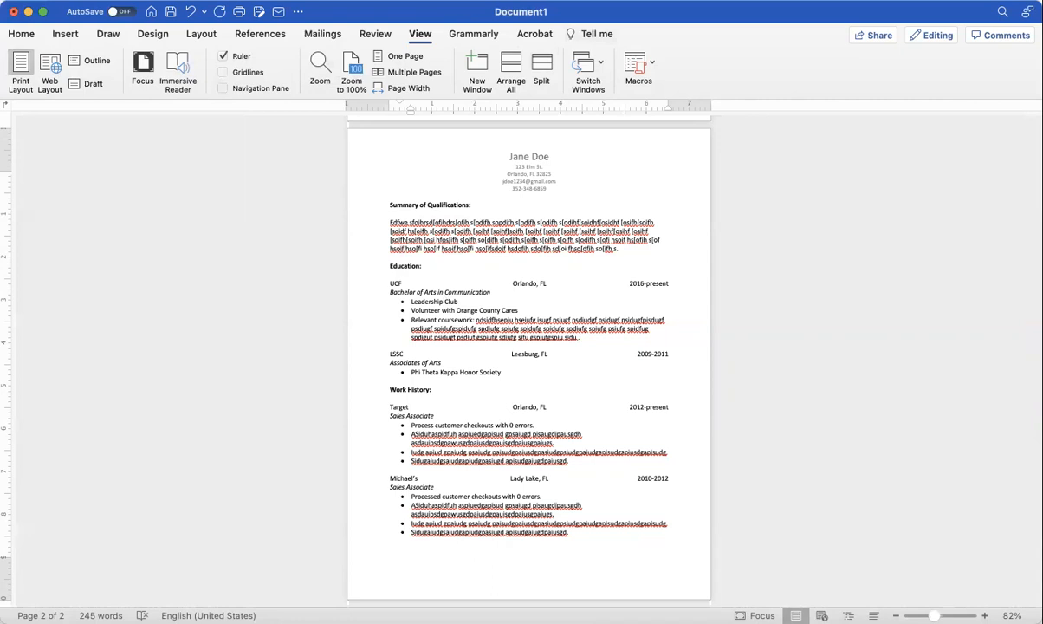
{"action": "scroll", "coordinate": [566, 232], "scroll_direction": "up", "scroll_amount": 10}
{"action": "scroll", "coordinate": [566, 232], "scroll_direction": "up", "scroll_amount": 2}
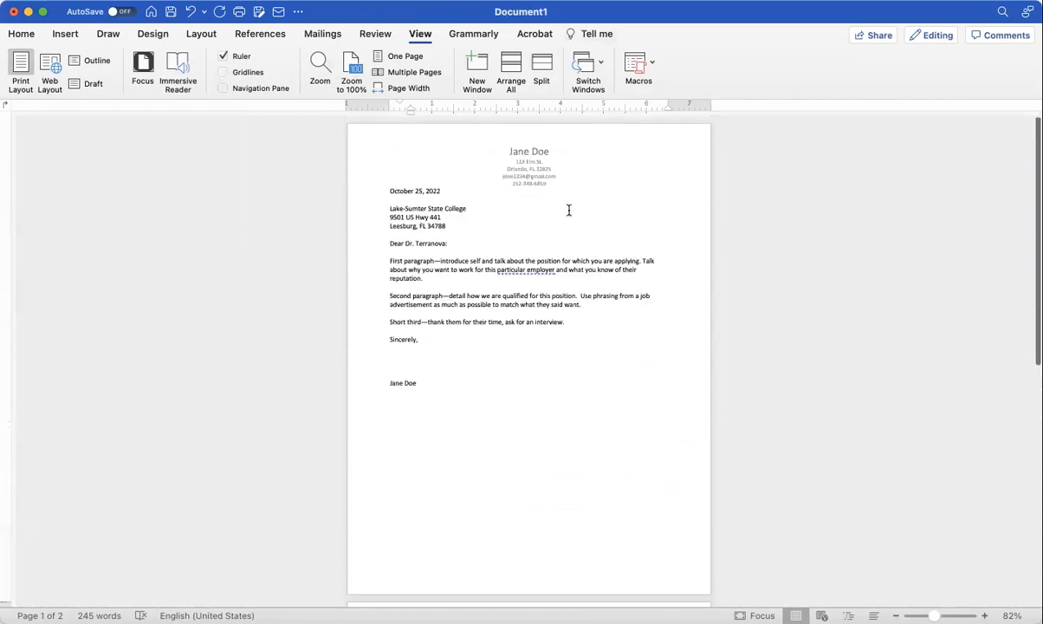